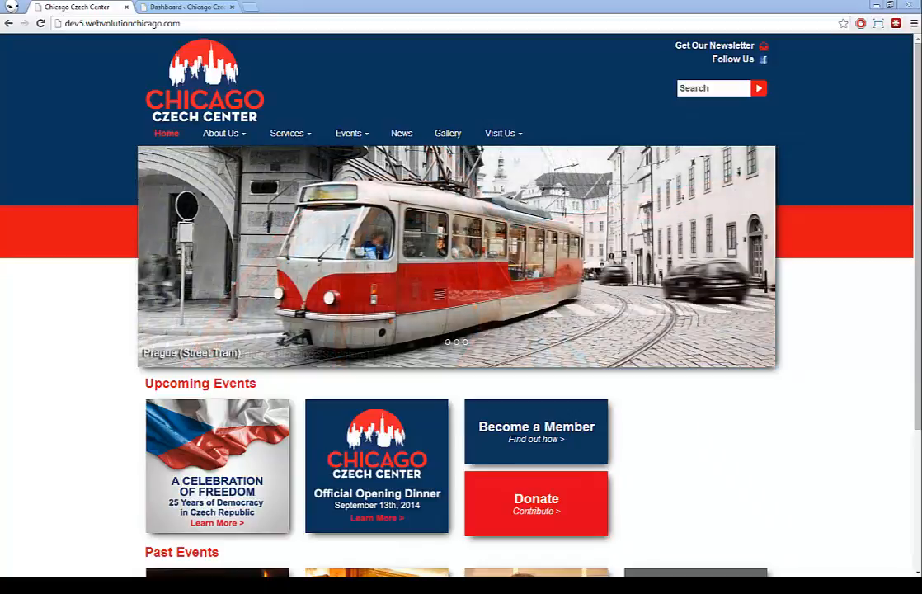
Review the site's homepage, then open the Upcoming Events page and look over its listed events.
scroll(73, 427, down, 2)
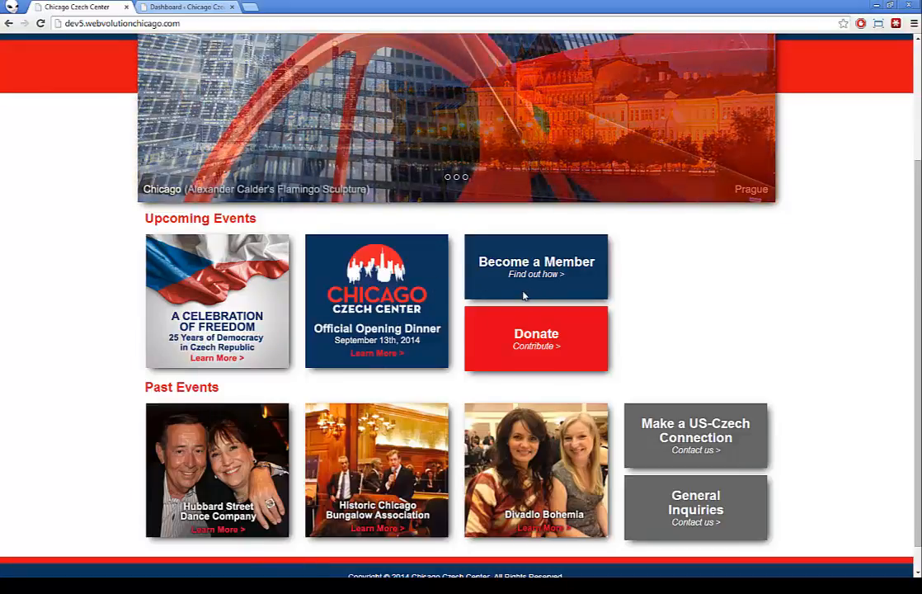
scroll(523, 295, up, 3)
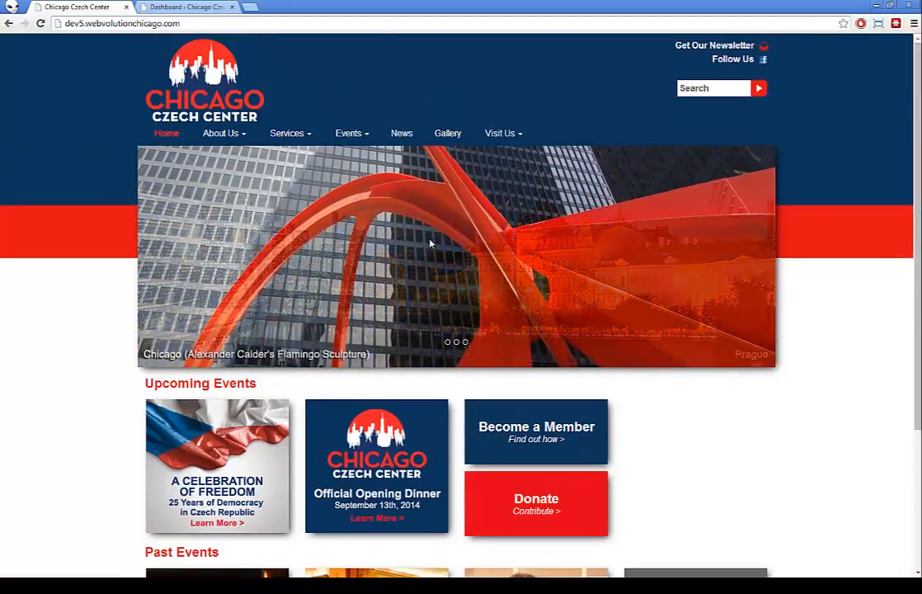
click(359, 150)
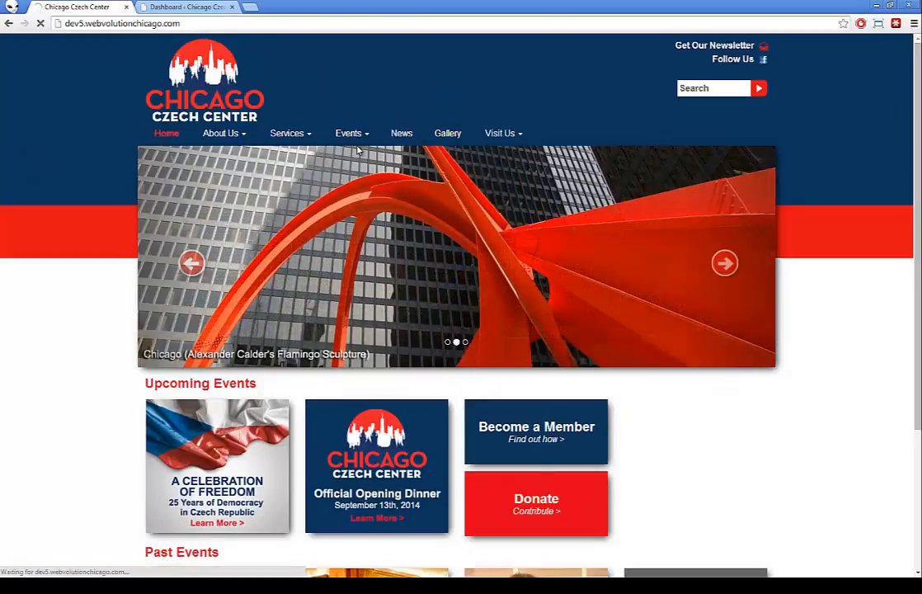
scroll(353, 136, down, 1)
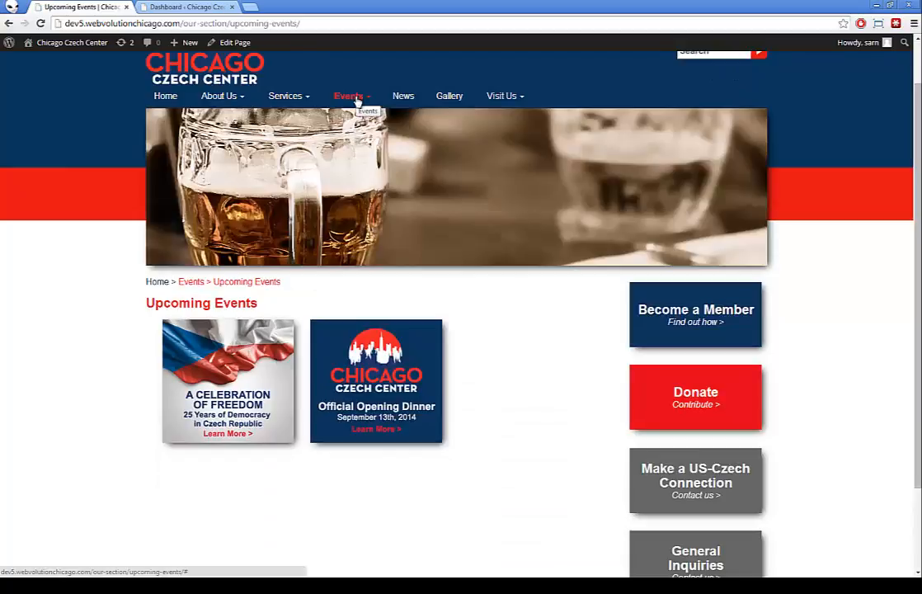
scroll(356, 213, down, 2)
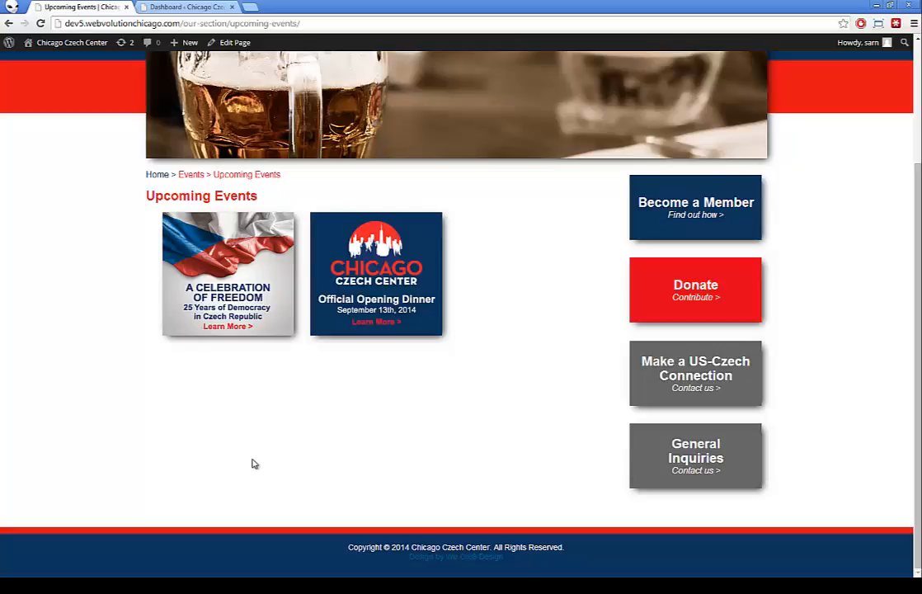
scroll(247, 428, up, 2)
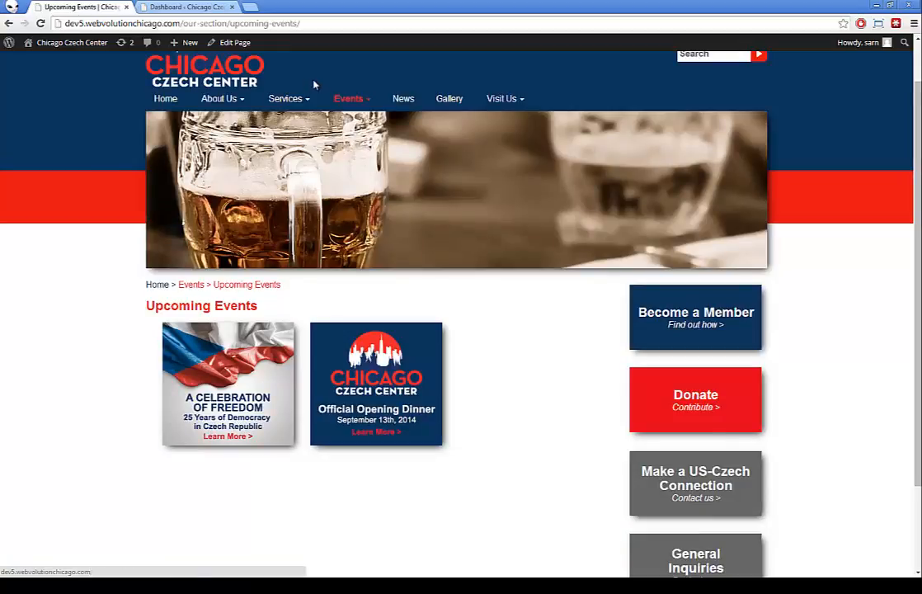
Open the site's Past Events page and examine the event tiles listed there.
click(358, 117)
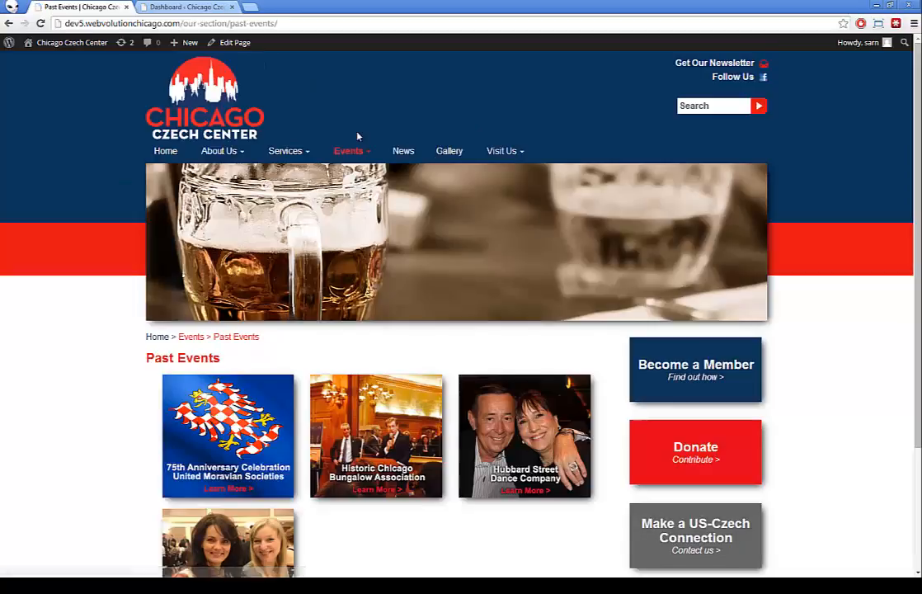
scroll(342, 235, down, 2)
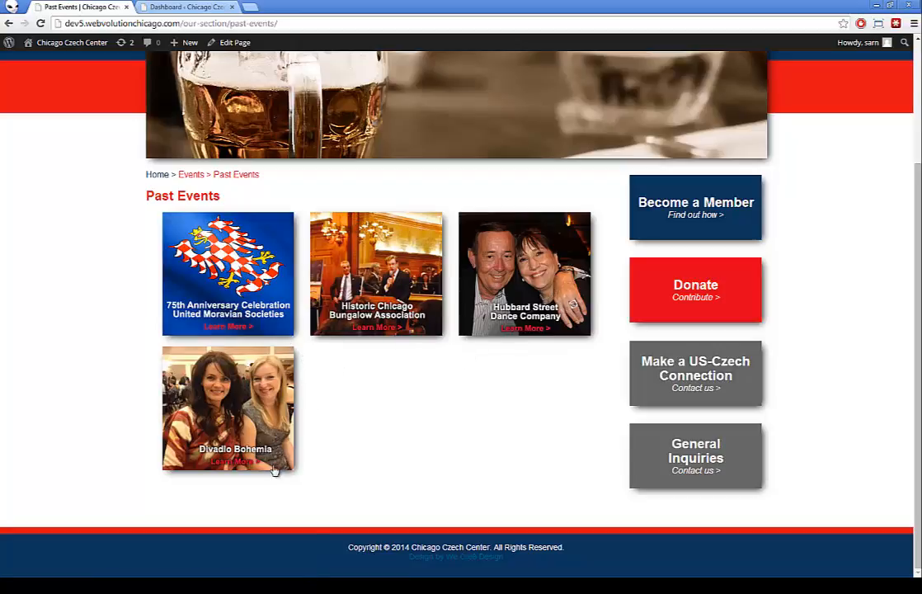
scroll(241, 394, up, 2)
scroll(235, 371, down, 2)
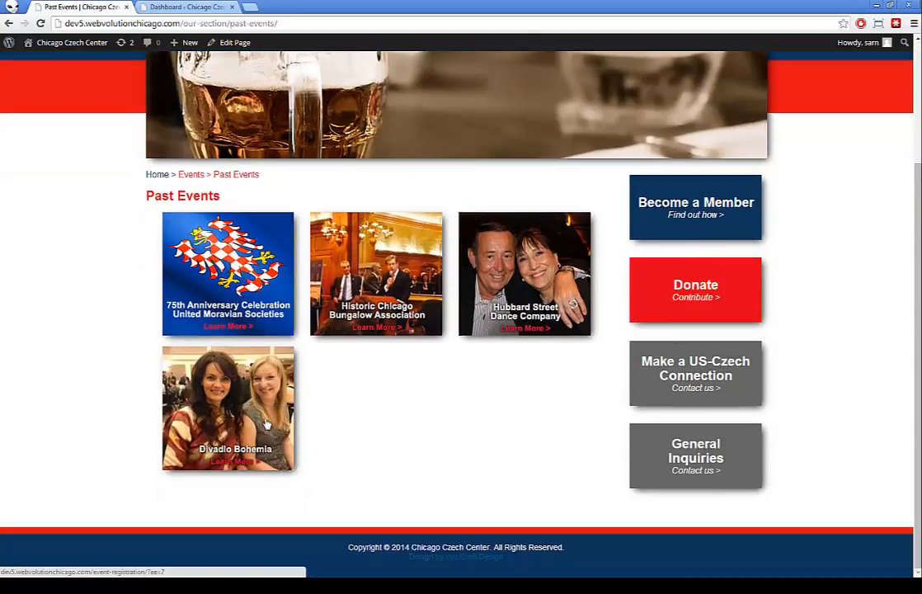
scroll(231, 370, up, 2)
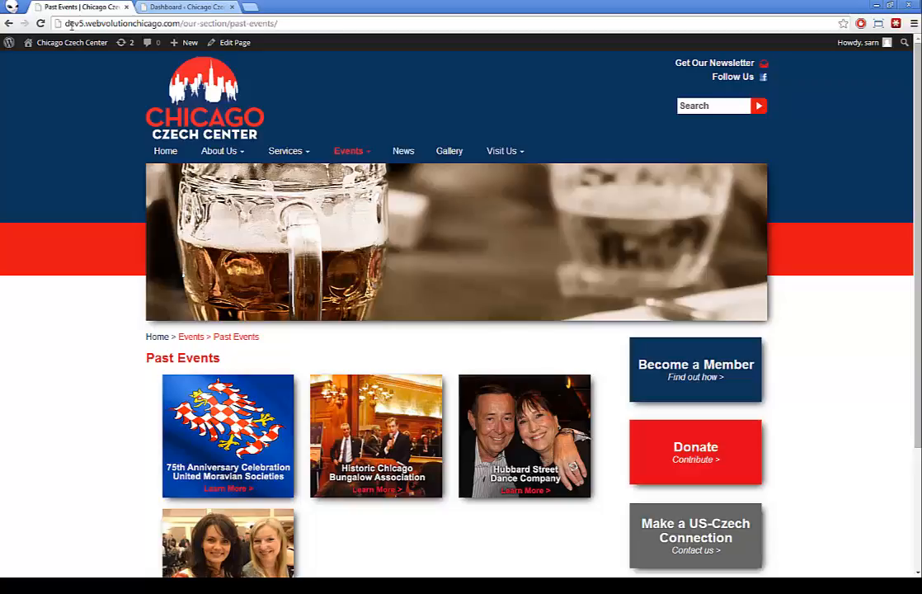
Switch to the WordPress dashboard, open Event Espresso's General Settings and review the organization's contact information.
click(198, 7)
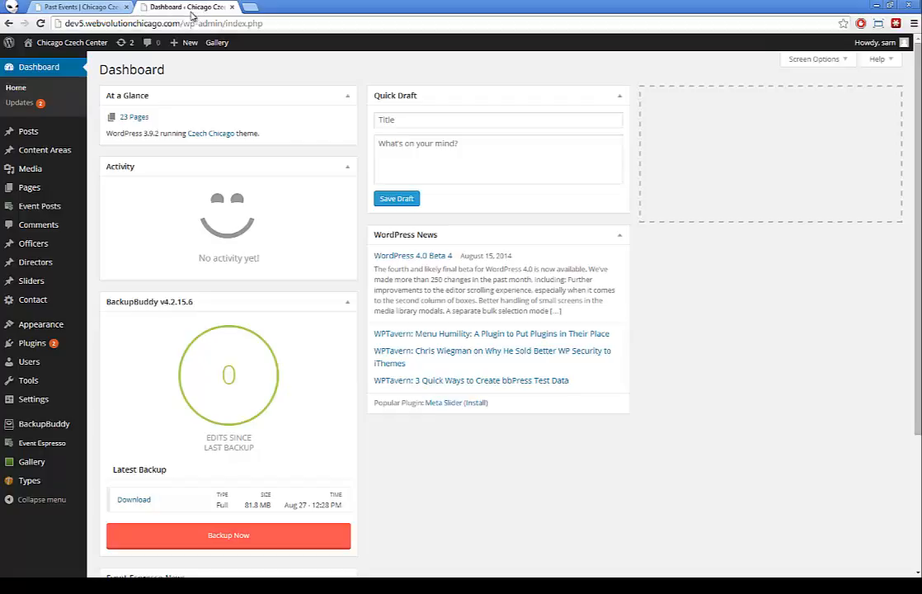
click(43, 444)
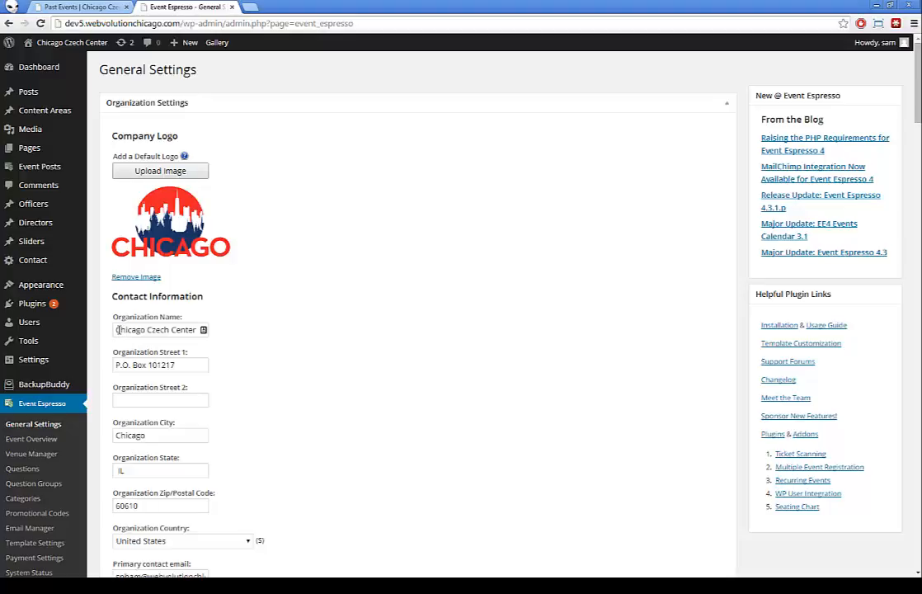
drag(118, 329, 123, 329)
scroll(130, 320, down, 2)
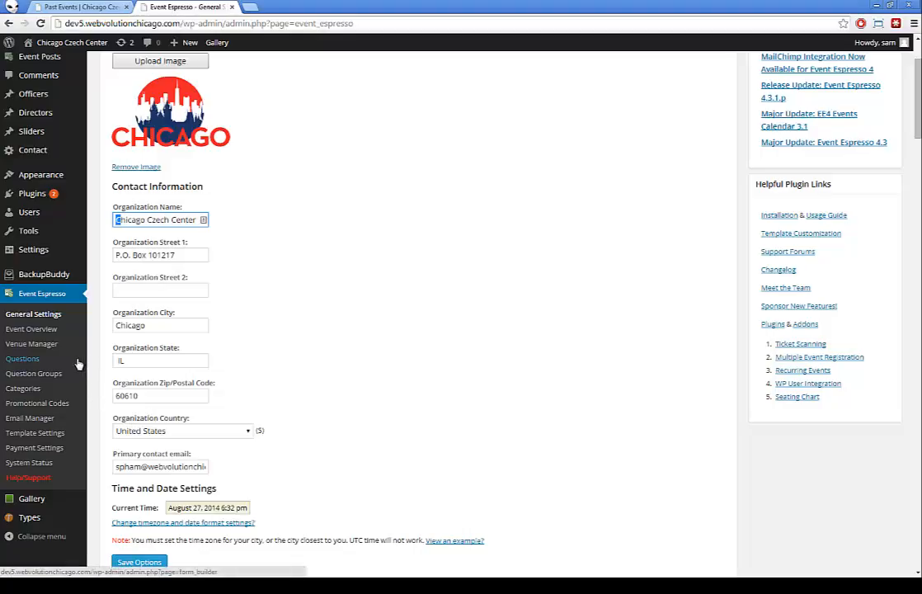
scroll(124, 330, up, 2)
scroll(152, 347, down, 2)
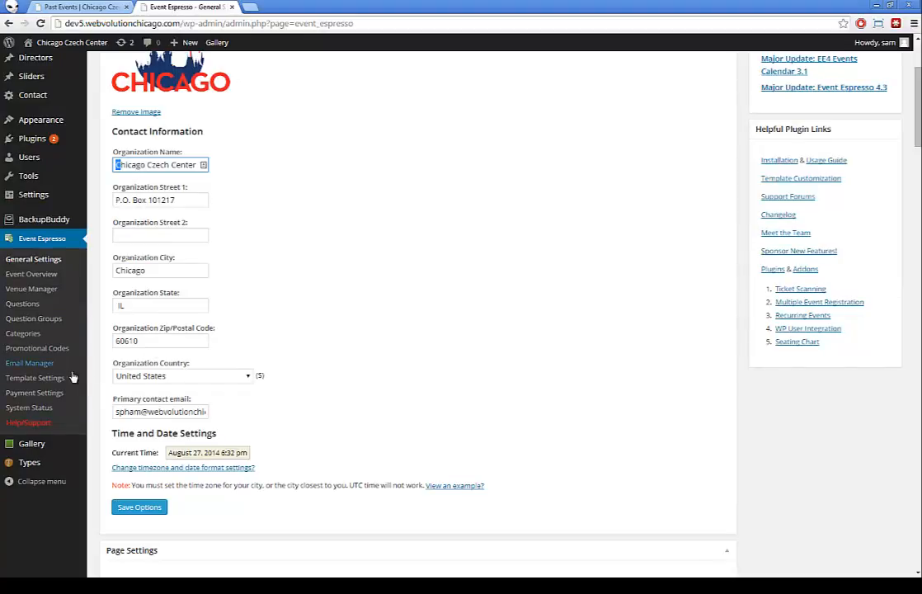
Open Event Espresso's Payment Settings and examine the PayPal ID and the payment page logo URL.
click(41, 395)
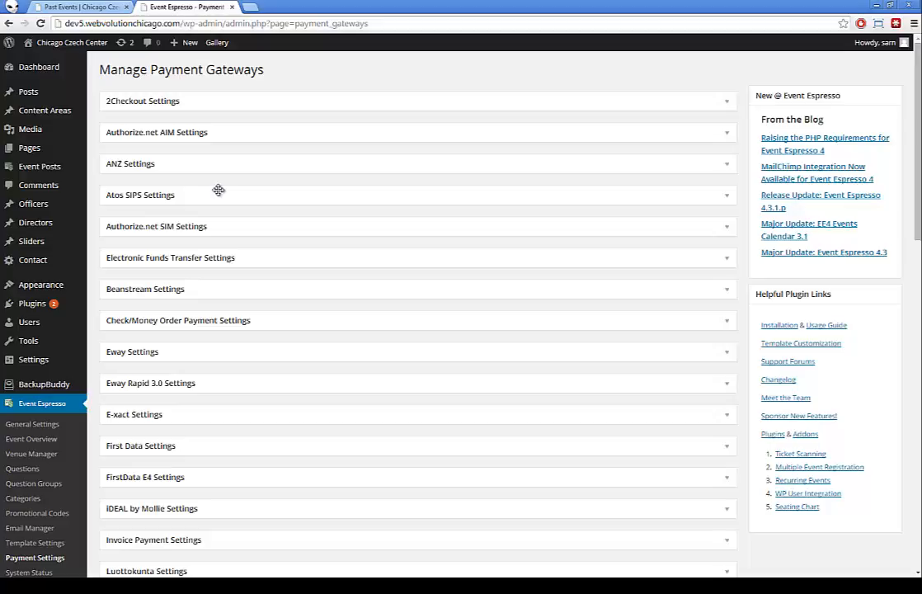
click(183, 132)
scroll(165, 330, down, 6)
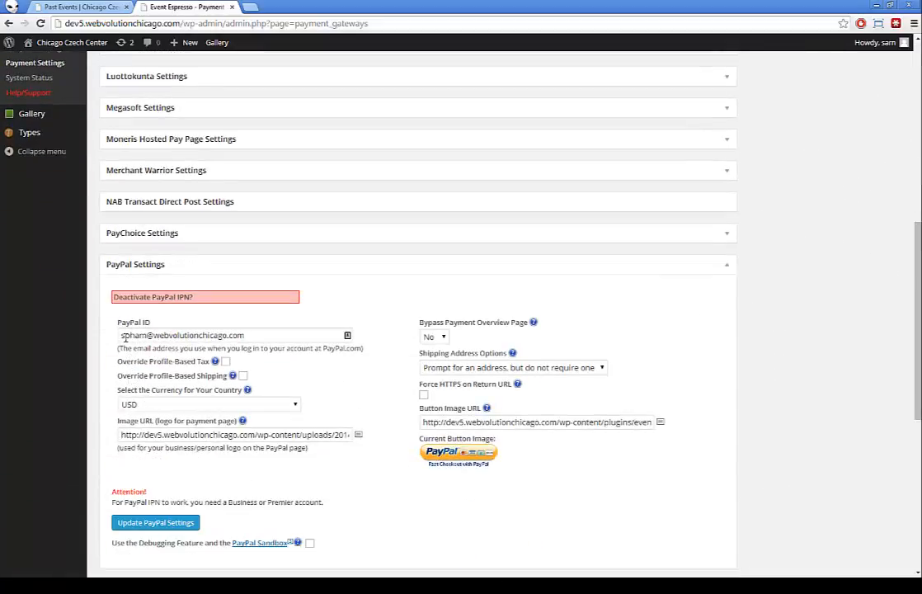
drag(123, 336, 282, 345)
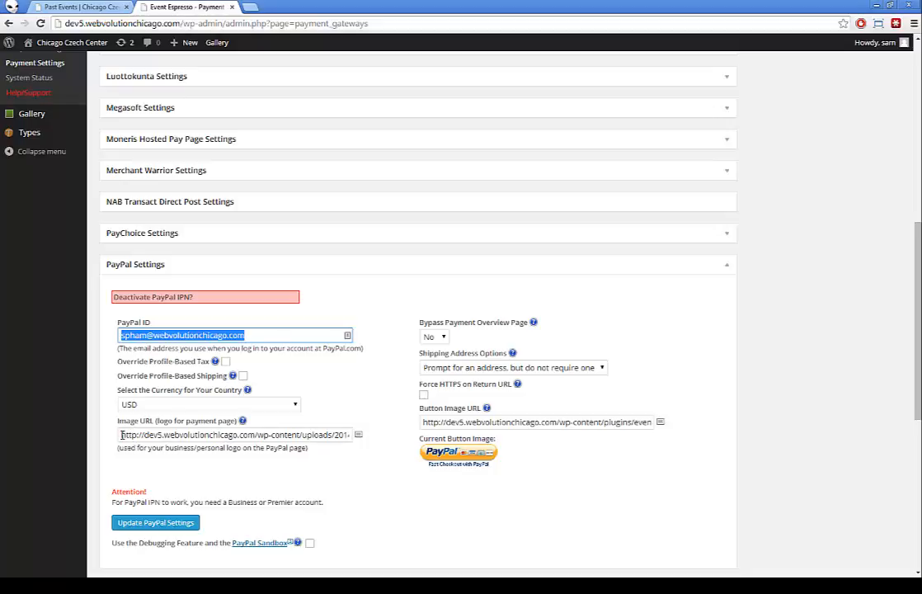
drag(121, 435, 360, 443)
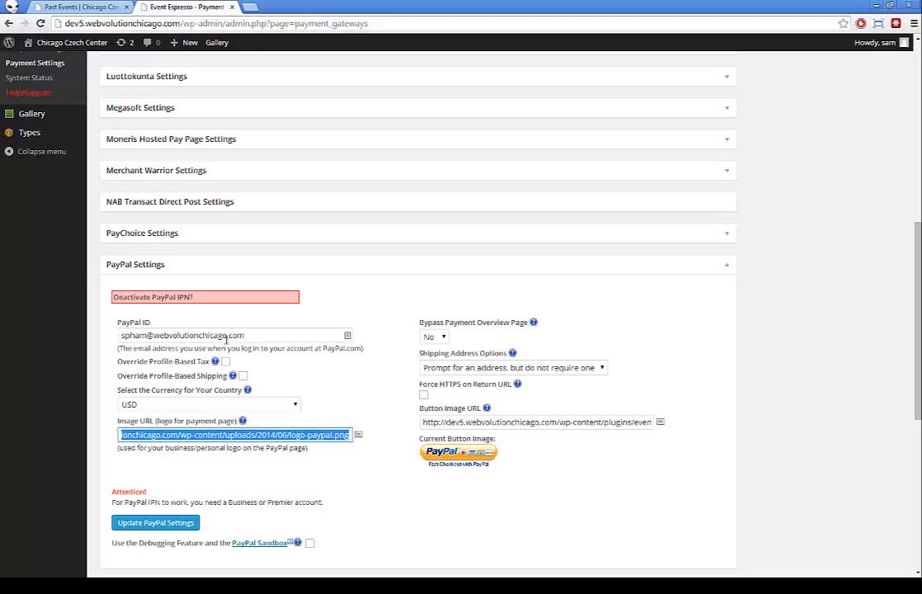
Activate the Authorize.net AIM payment gateway.
scroll(198, 297, up, 6)
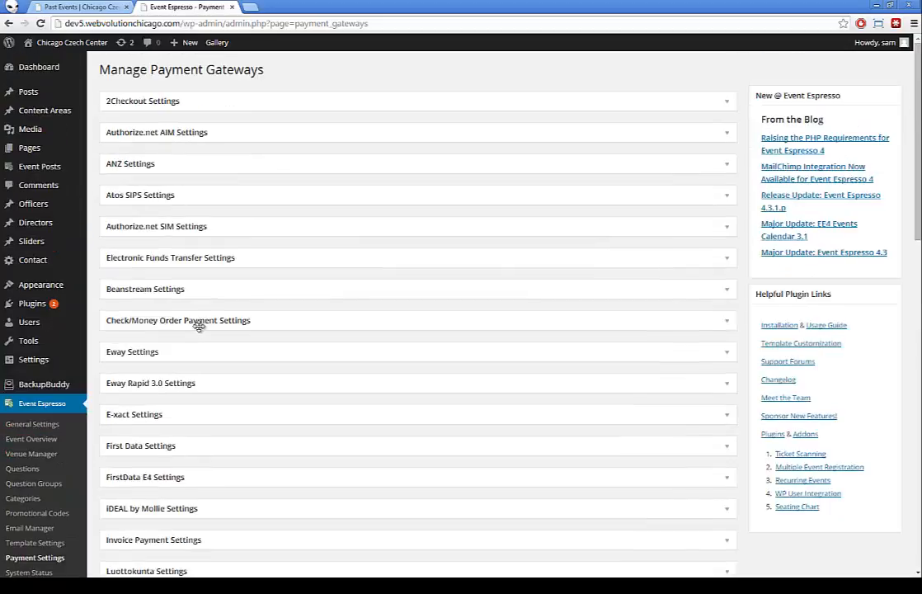
click(134, 133)
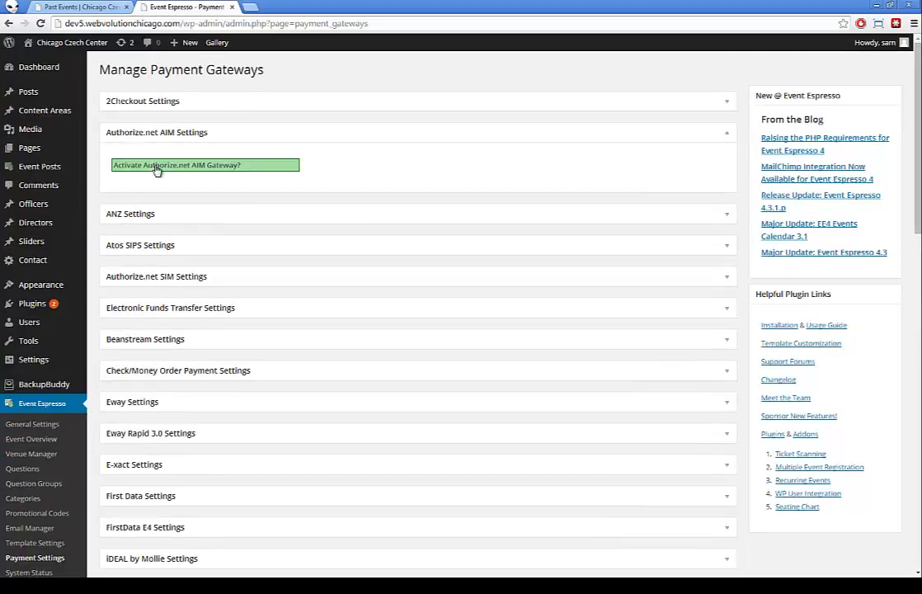
click(154, 168)
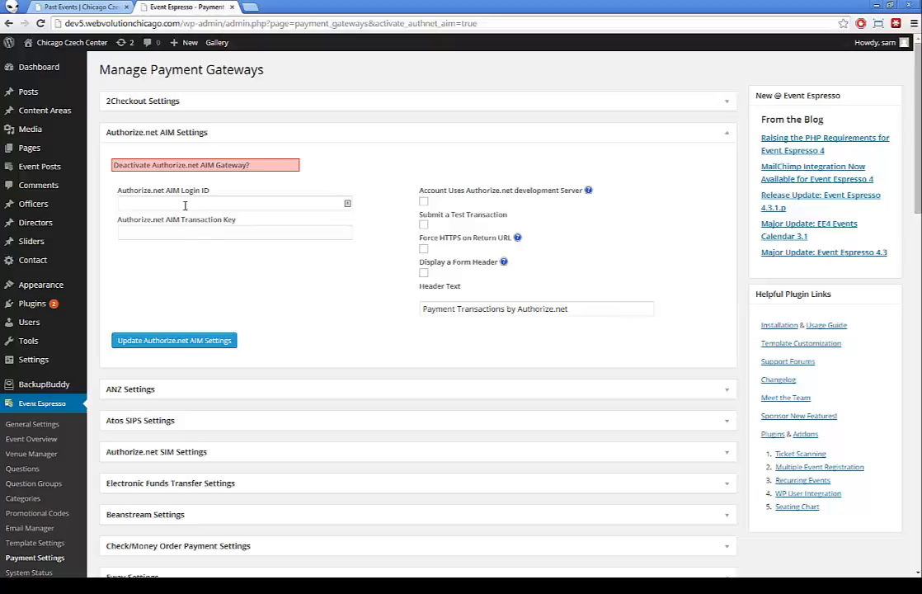
Save the PayPal gateway settings without changing their values.
scroll(164, 320, down, 3)
scroll(163, 320, down, 6)
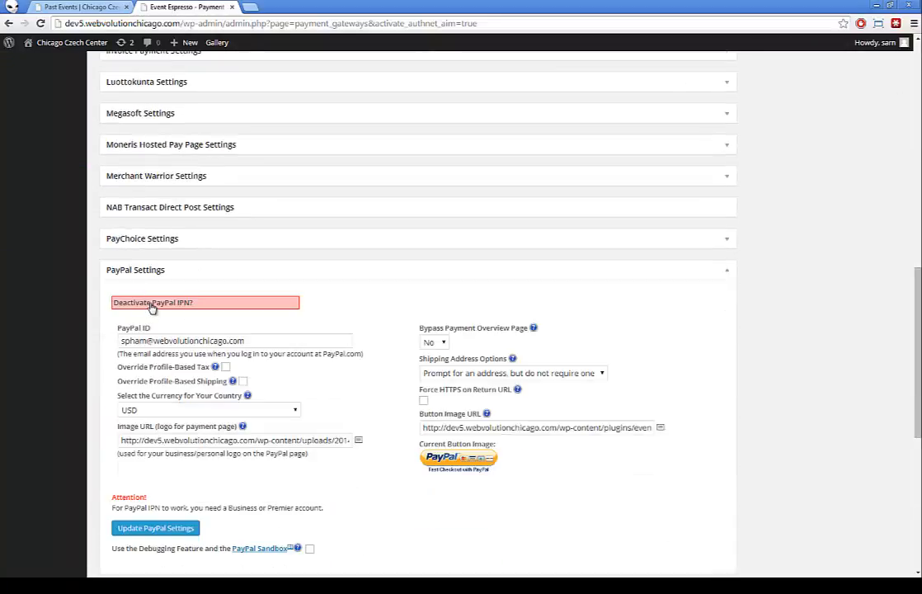
scroll(132, 330, down, 2)
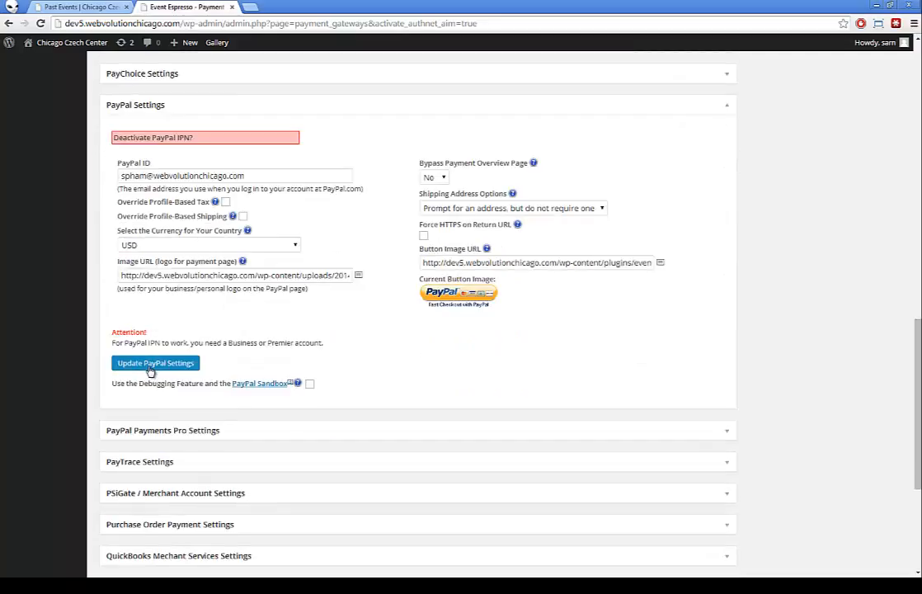
click(120, 366)
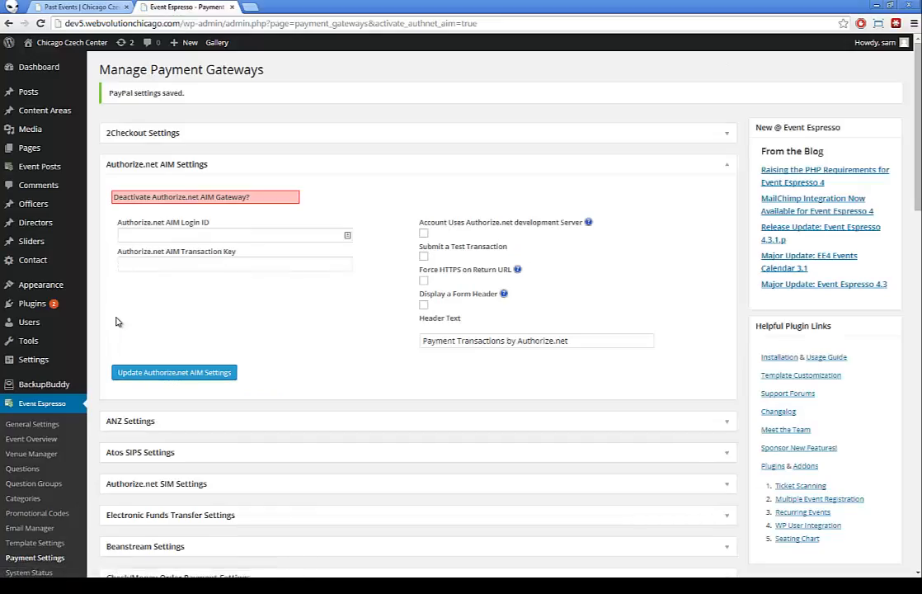
Open Event Espresso's Event Overview and filter the events by the Inactive status.
mouse_move(76, 289)
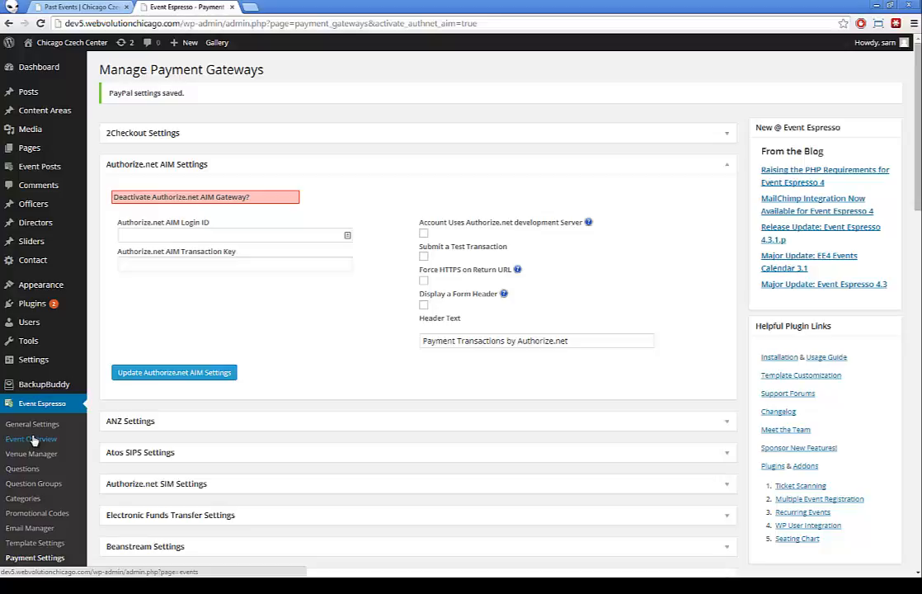
click(33, 441)
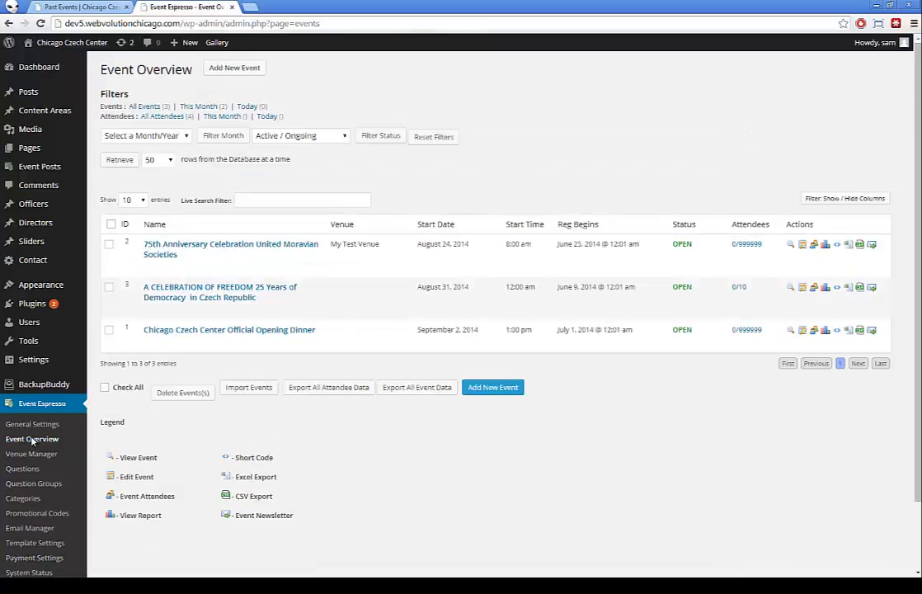
click(283, 140)
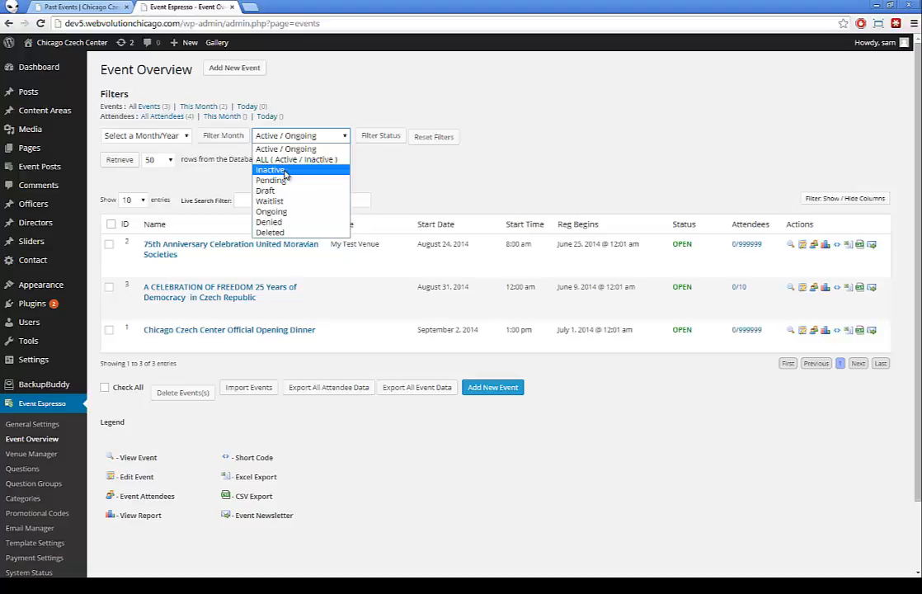
click(285, 171)
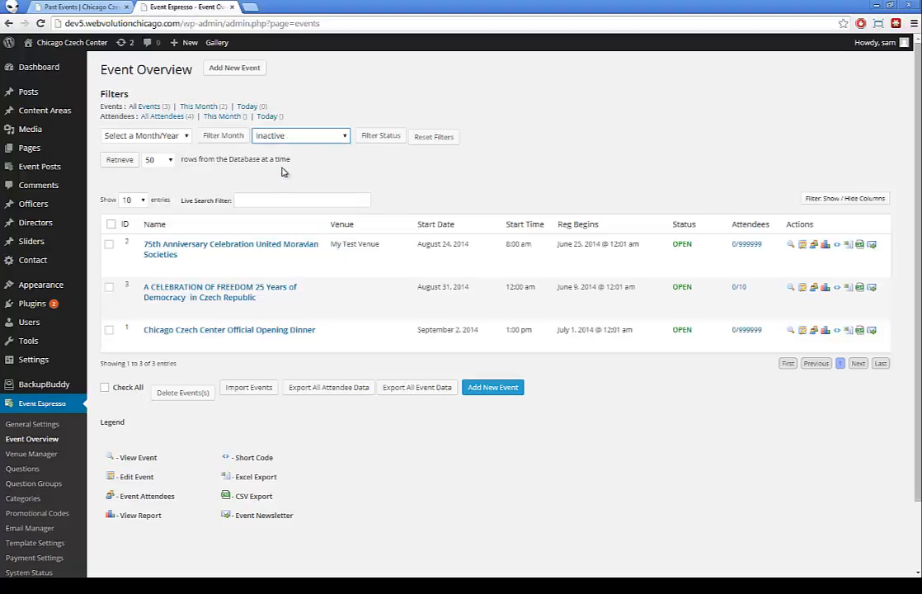
click(368, 138)
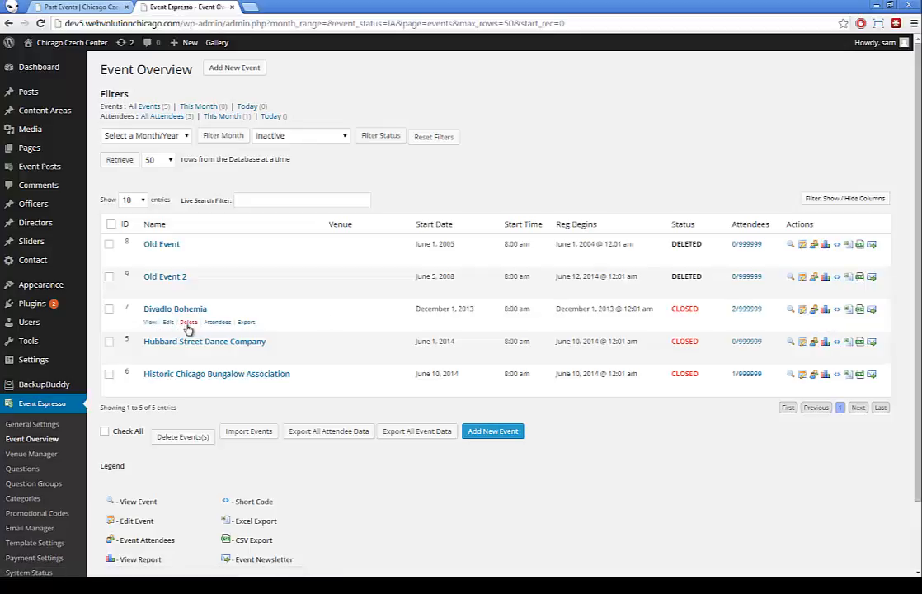
View the attendee report of the Divadlo Bohemia event and return to the inactive events list.
click(814, 314)
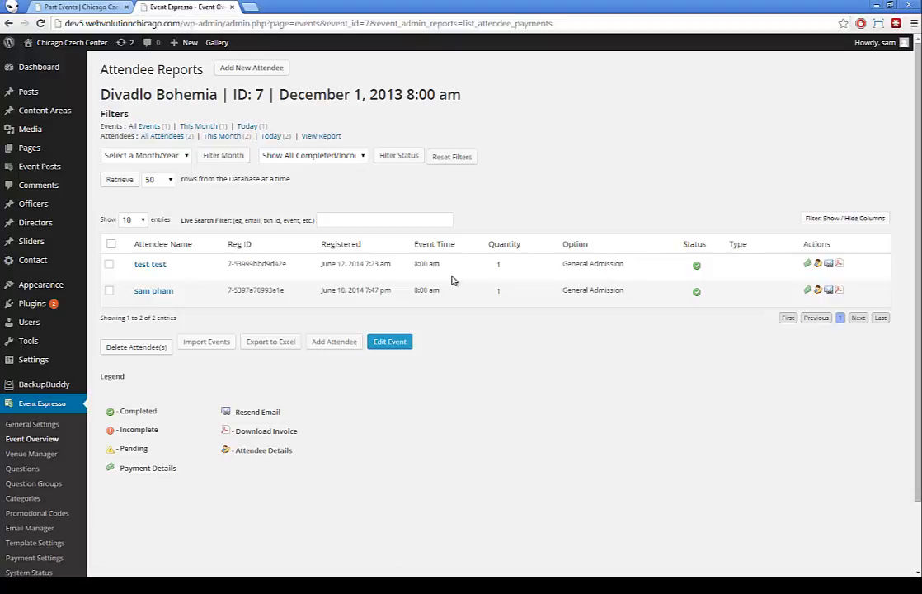
key(alt+Left)
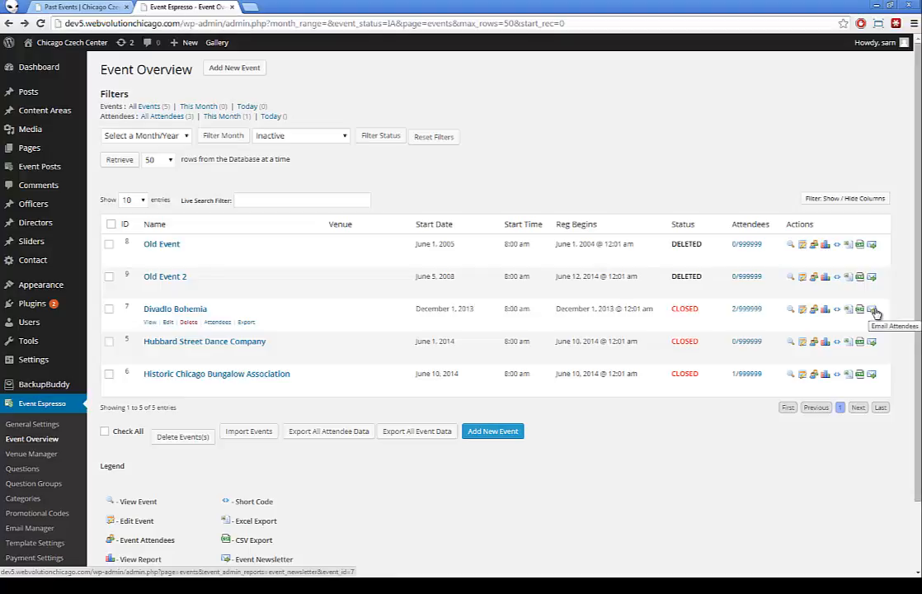
Start an email to the attendees of Divadlo Bohemia with the subject "adsad".
click(872, 309)
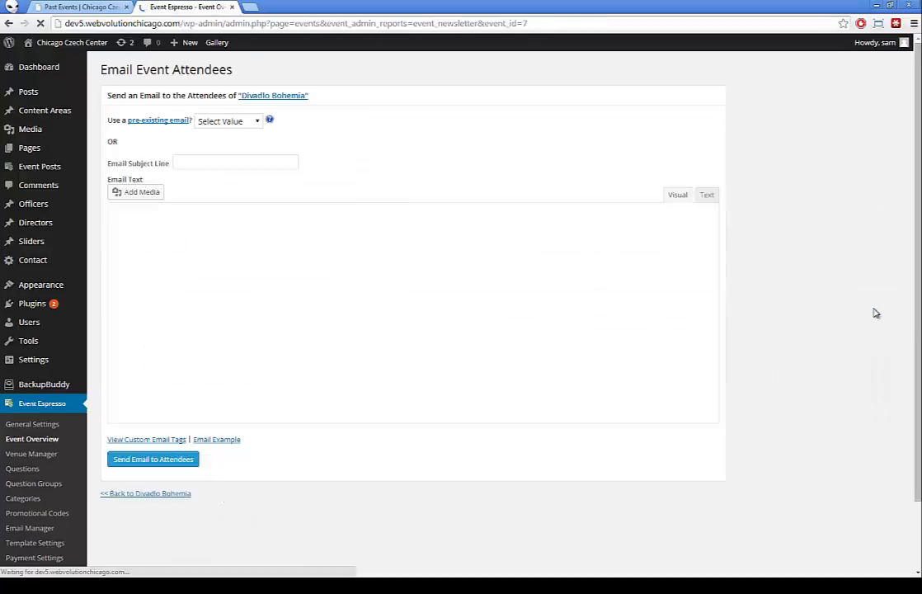
click(206, 160)
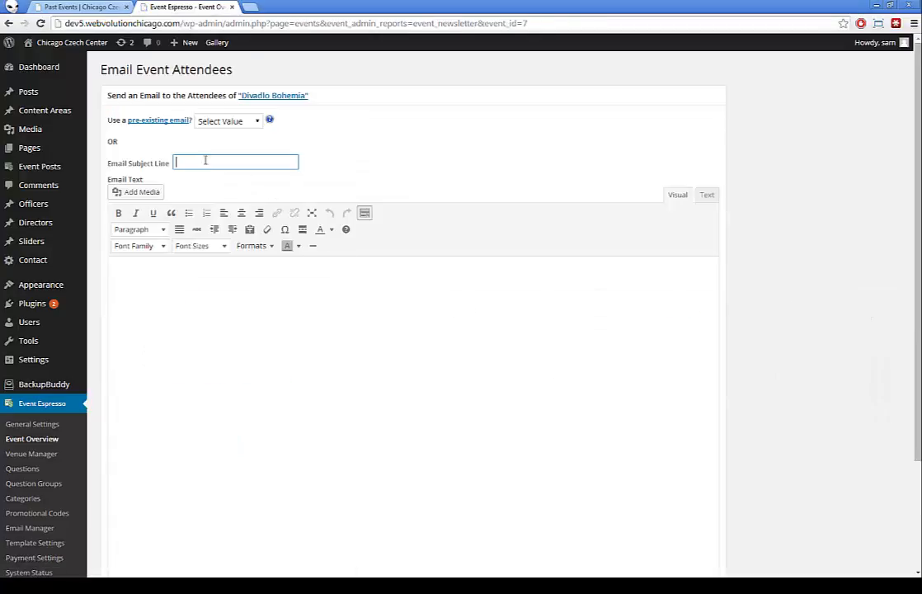
text(adsad)
click(228, 329)
text(adasd)
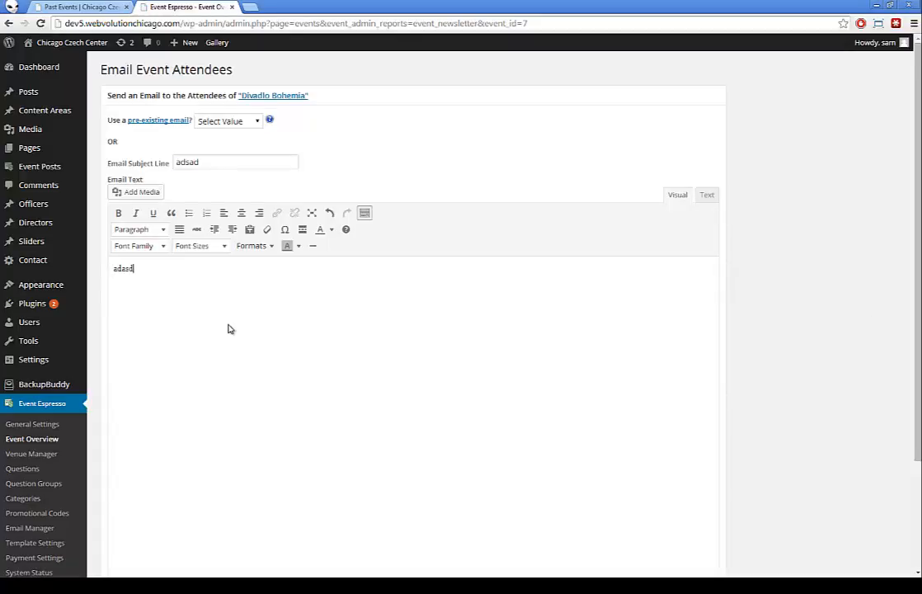
key(BackSpace)
key(BackSpace)
key(BackSpace)
key(BackSpace)
key(BackSpace)
Write "Thanks for joining our event, we hope" as the email body and return to the inactive events list without sending.
text(Thanks for join)
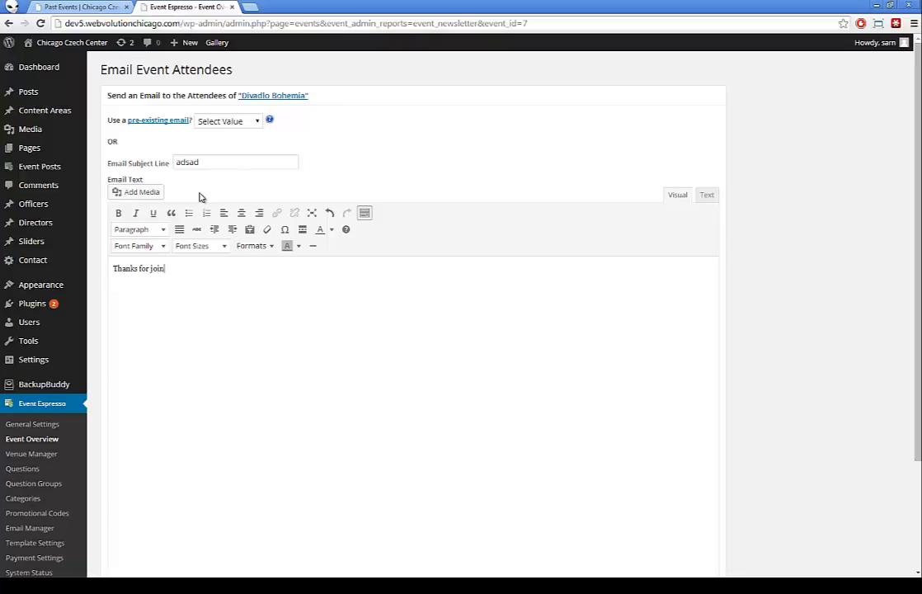
text(ing our event, we hope)
scroll(210, 284, down, 3)
scroll(207, 285, up, 3)
key(alt+Left)
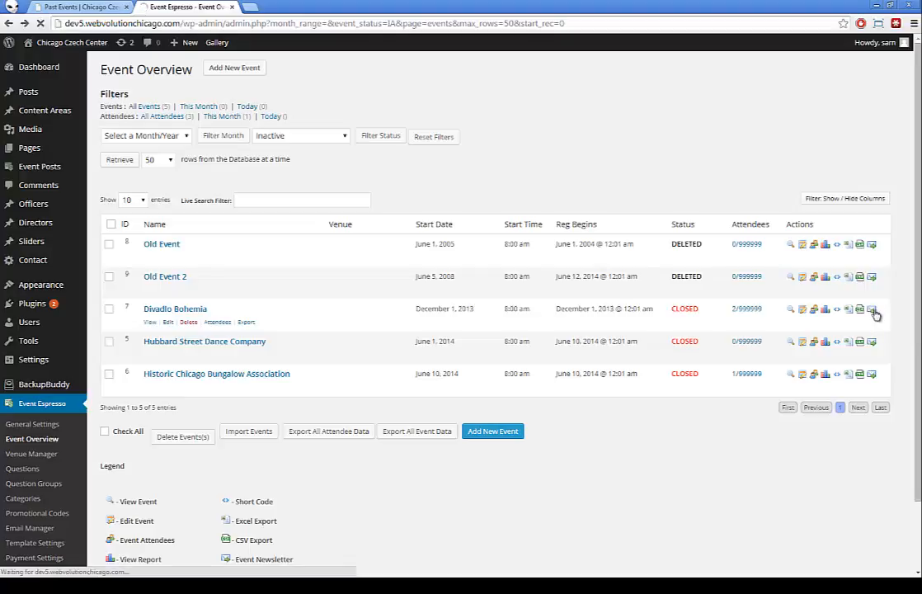
Reopen the attendee email for Divadlo Bohemia, enter "sdfsf sfsdfsd" as its body, and return to the events list without sending.
click(872, 311)
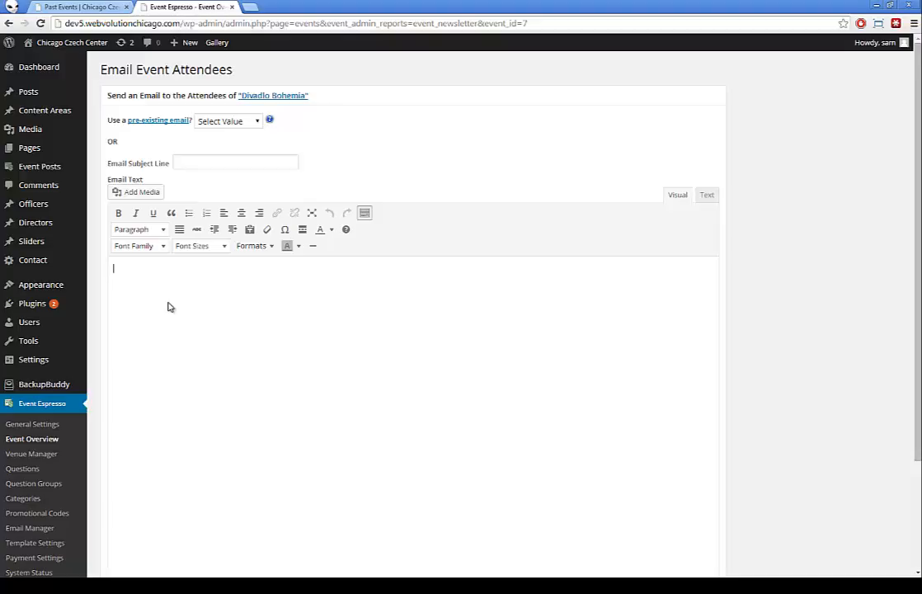
click(168, 307)
text(sdfsf sfsdfsd)
key(alt+Left)
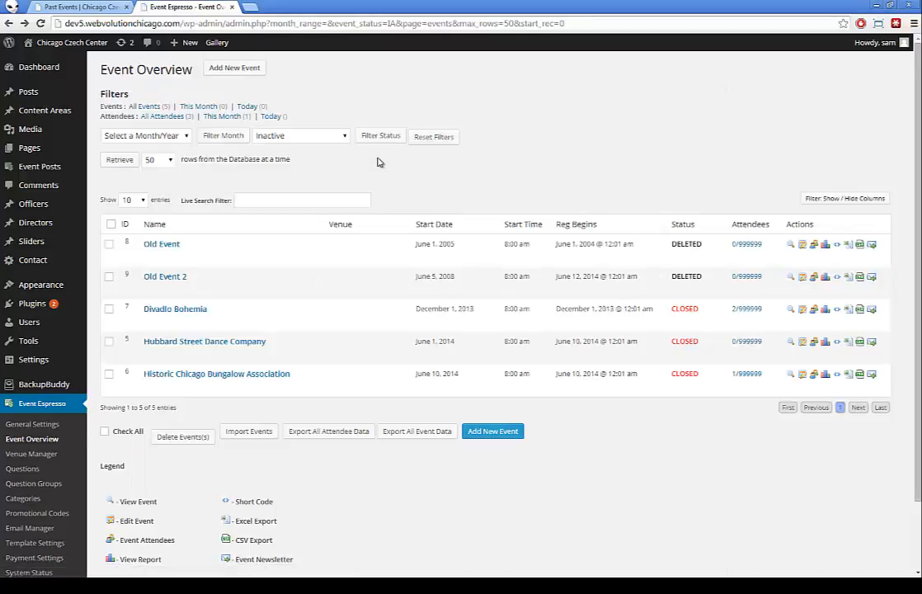
Filter the event list by the Active / Ongoing status.
click(270, 137)
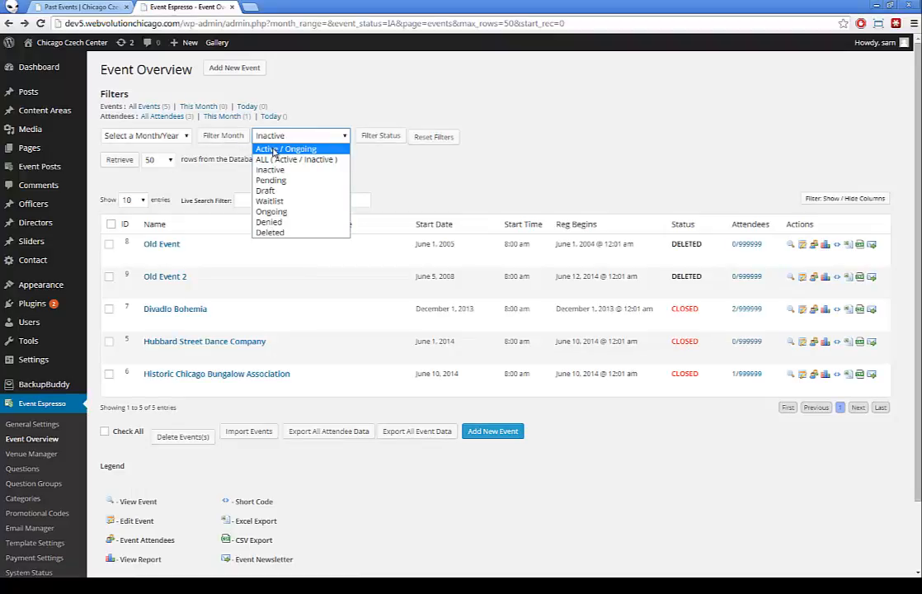
click(278, 149)
click(373, 138)
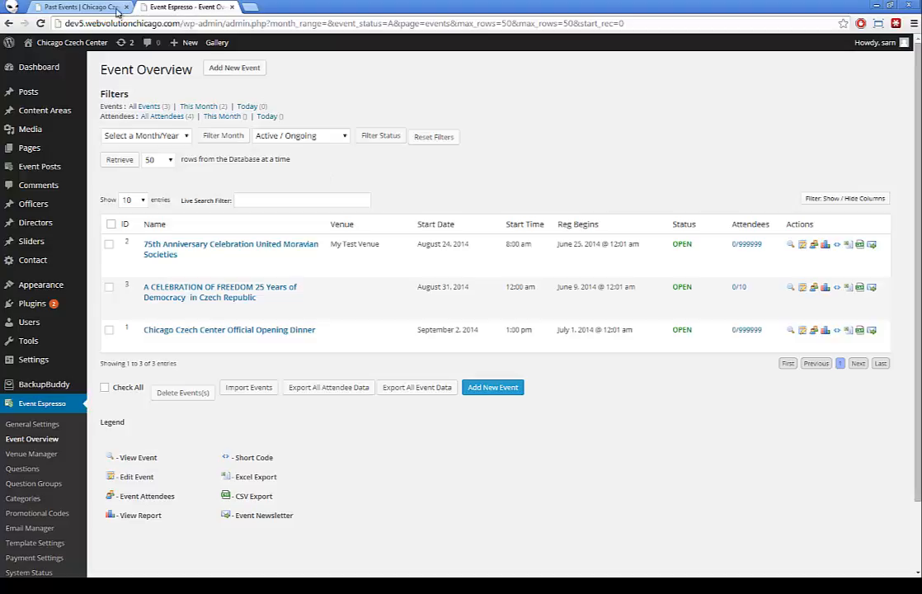
Compare the upcoming events on the Chicago Czech Center home page with the active events in Event Overview.
click(99, 6)
scroll(91, 90, down, 1)
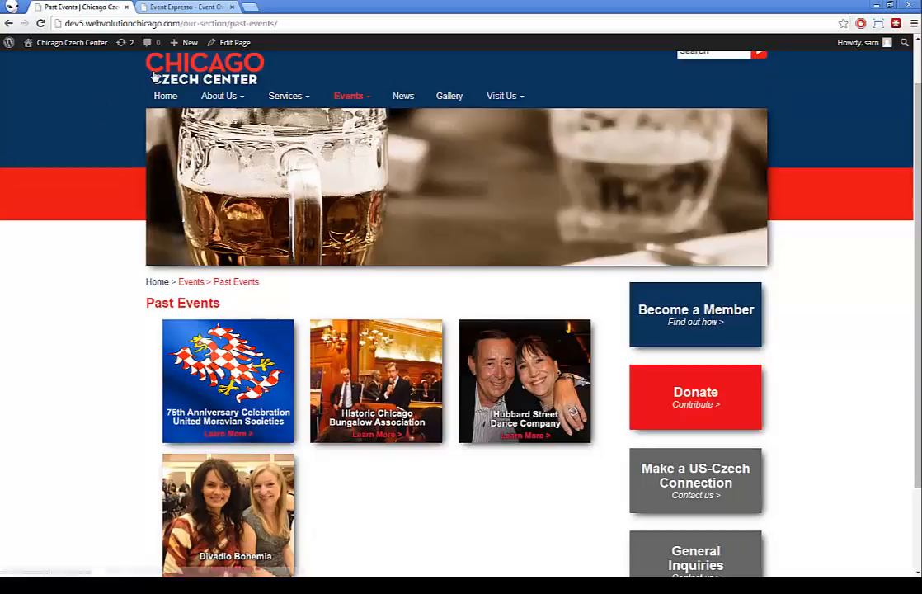
key(alt+Left)
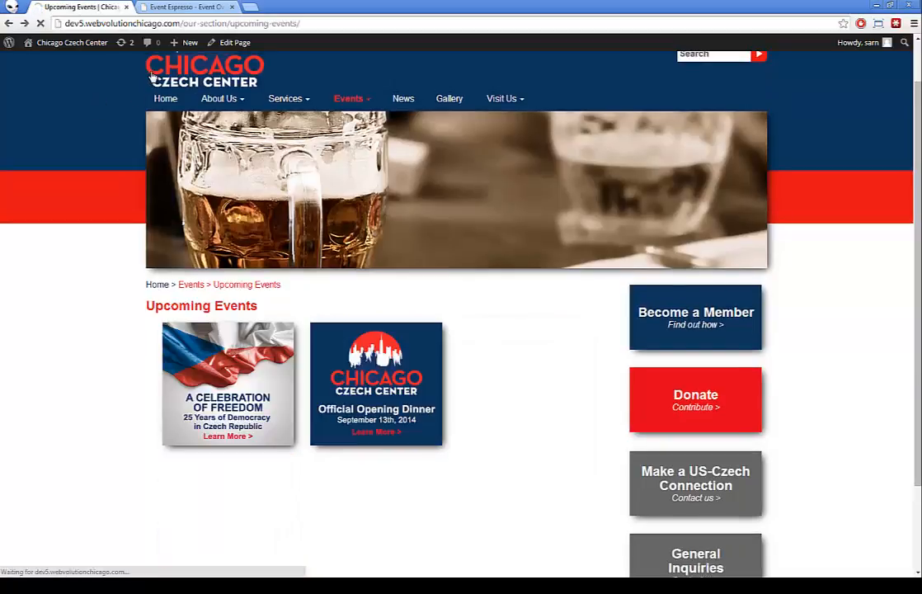
scroll(148, 78, down, 2)
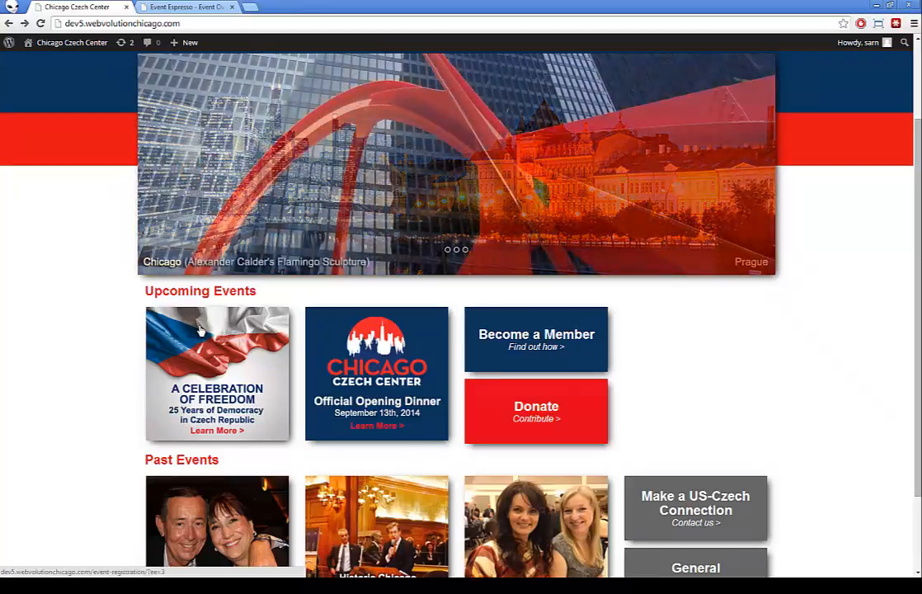
click(189, 8)
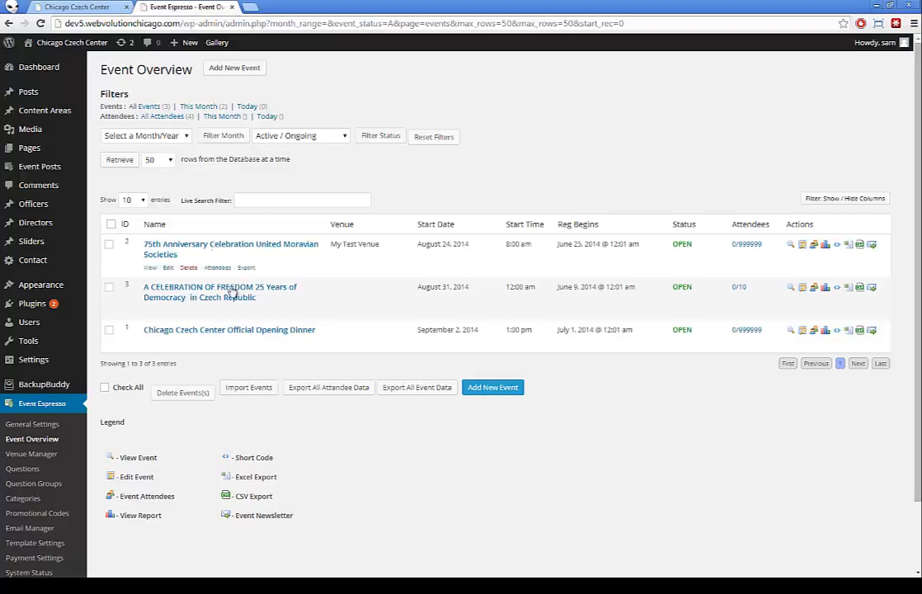
click(77, 7)
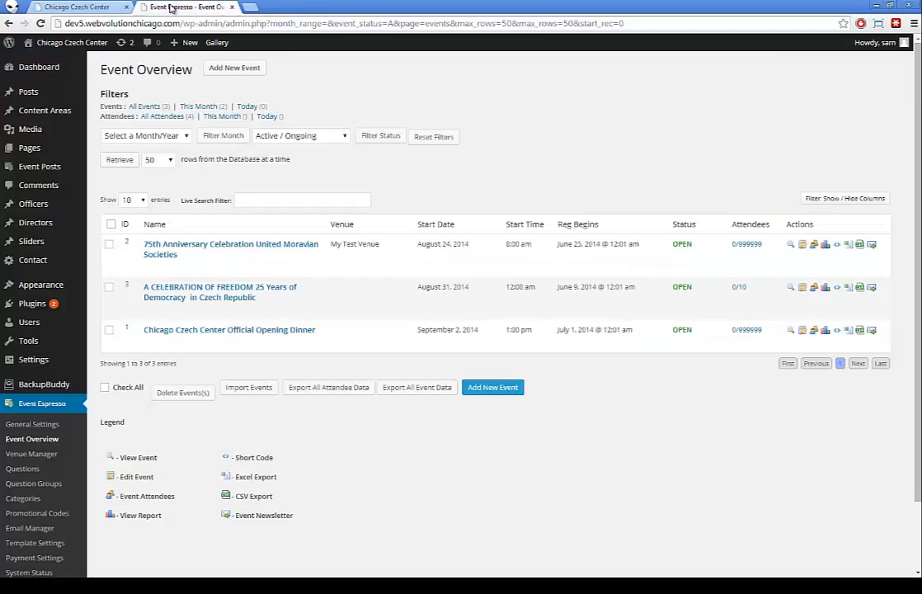
click(188, 7)
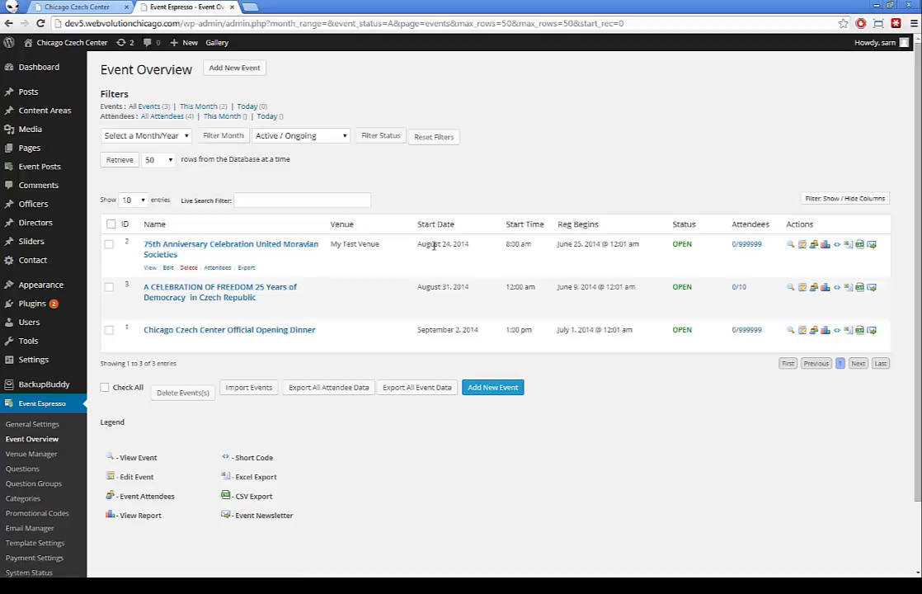
Open the 75th Anniversary Celebration United Moravian Societies event for editing at its date and time settings.
click(169, 268)
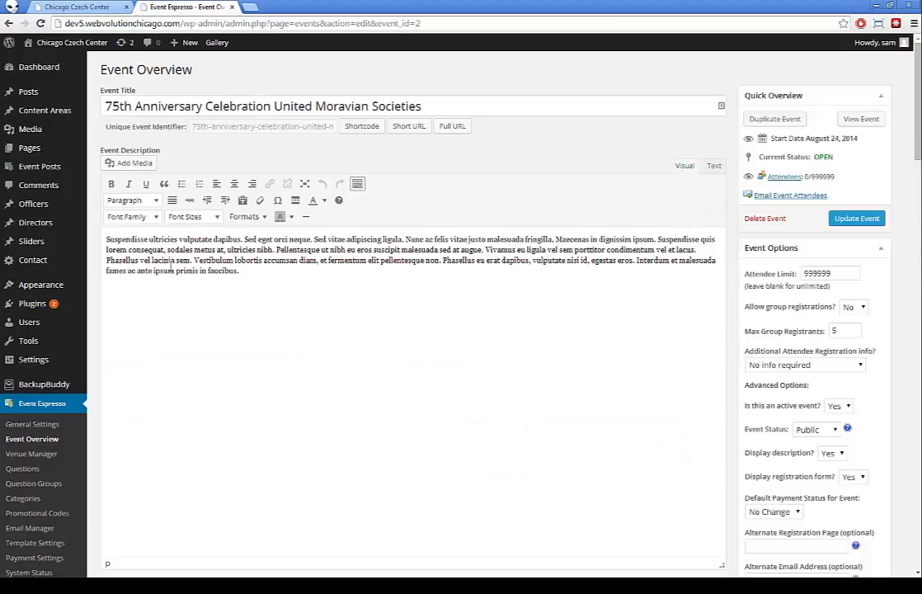
scroll(170, 268, down, 4)
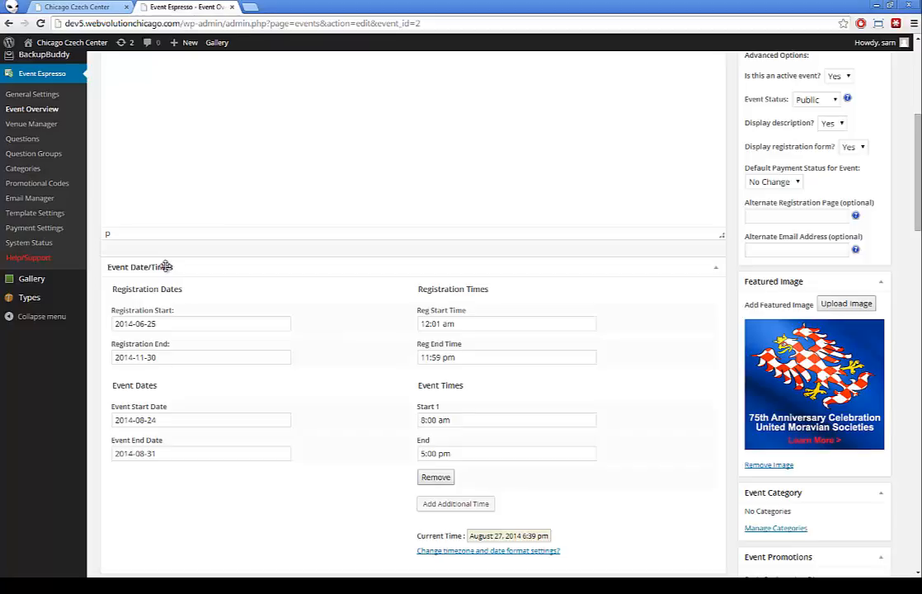
scroll(163, 266, down, 1)
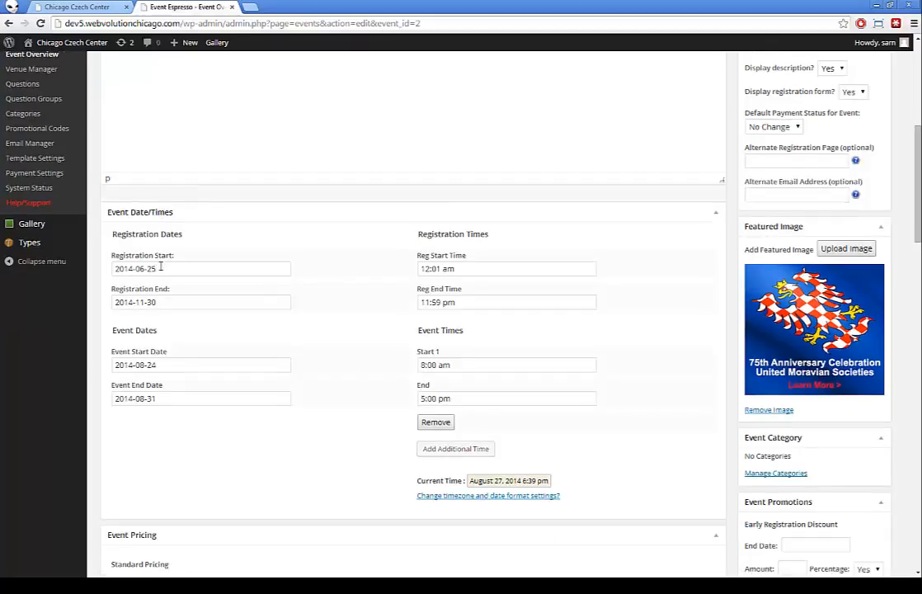
scroll(161, 266, down, 2)
scroll(161, 267, up, 2)
scroll(161, 267, up, 2)
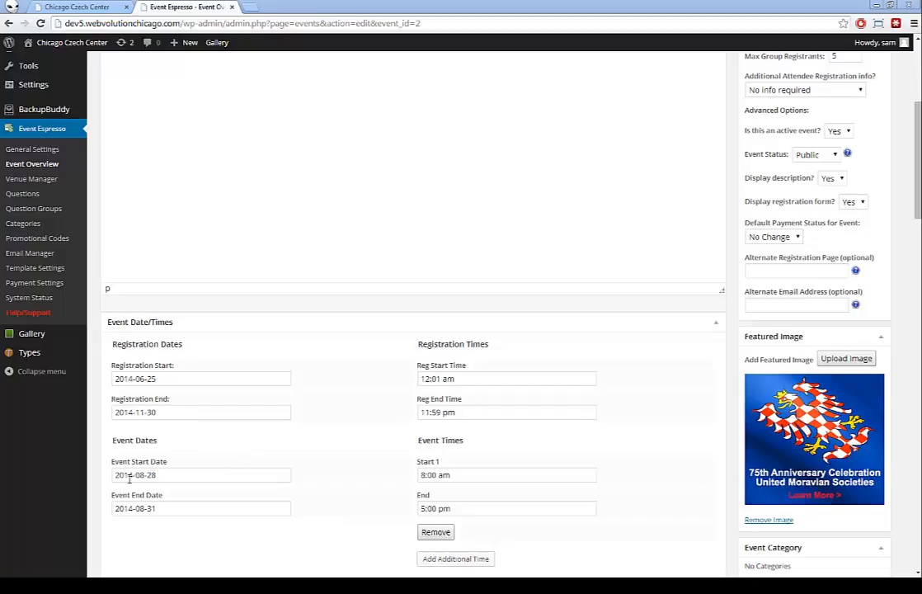
click(201, 457)
key(F5)
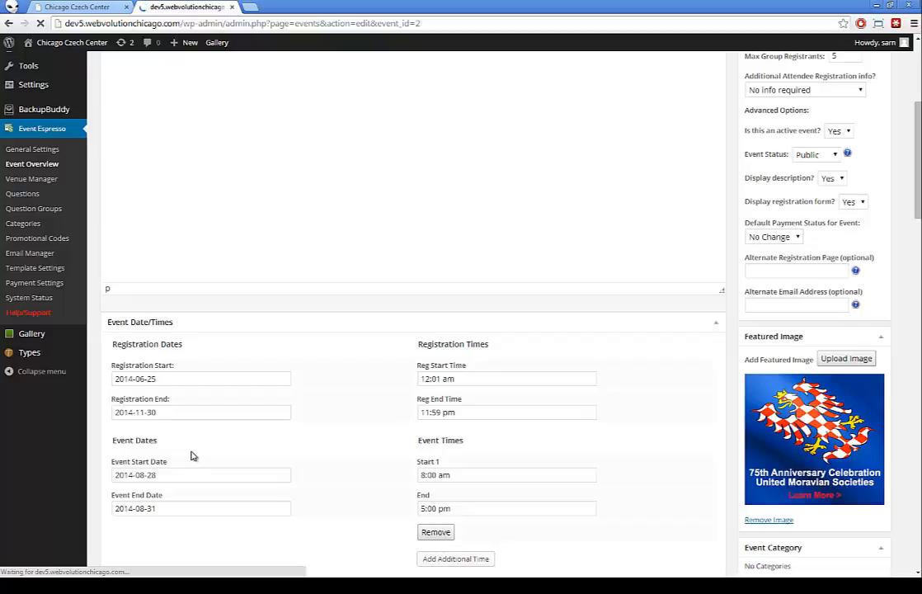
Set the event's start date to 2014-08-28 and update the event.
scroll(191, 456, down, 1)
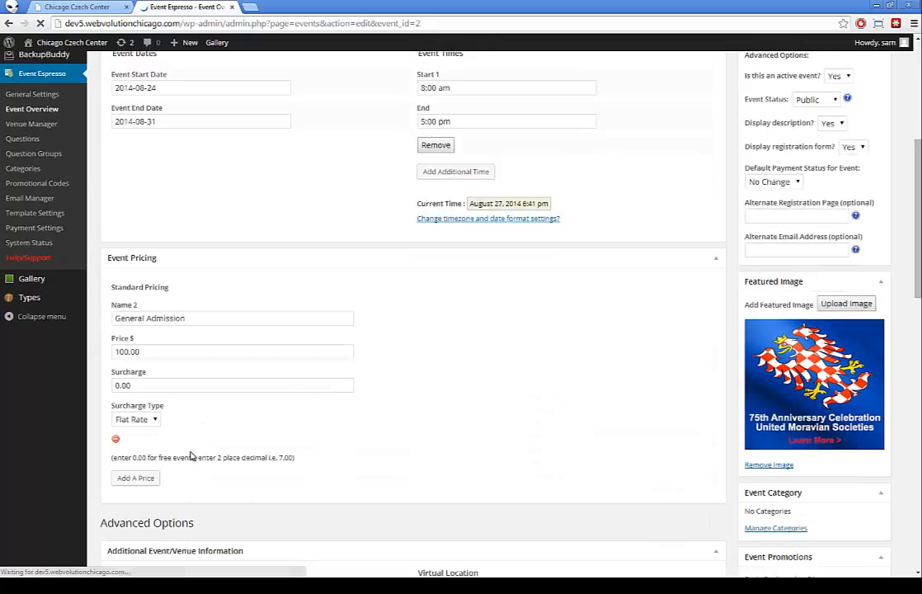
scroll(190, 457, down, 4)
scroll(190, 458, up, 2)
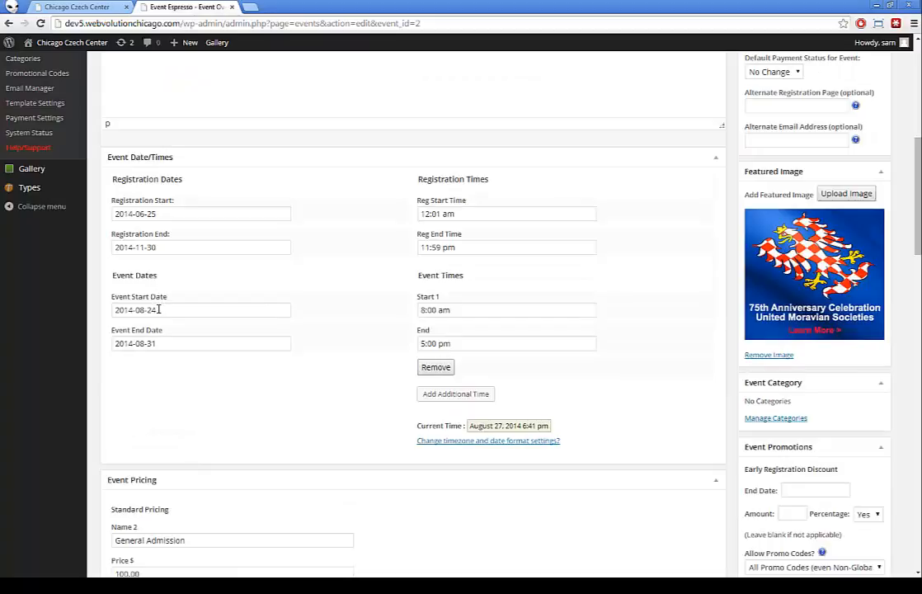
click(158, 309)
click(298, 281)
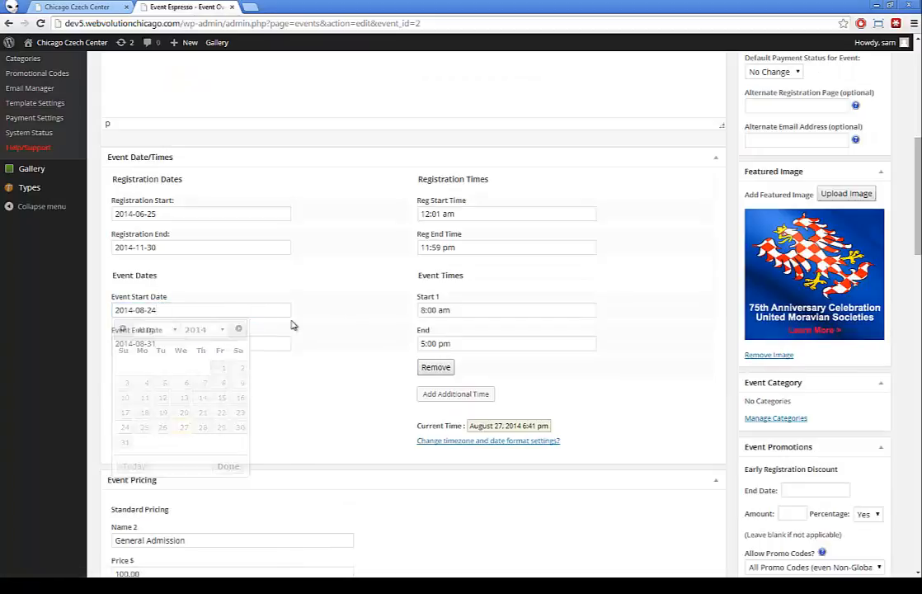
click(163, 309)
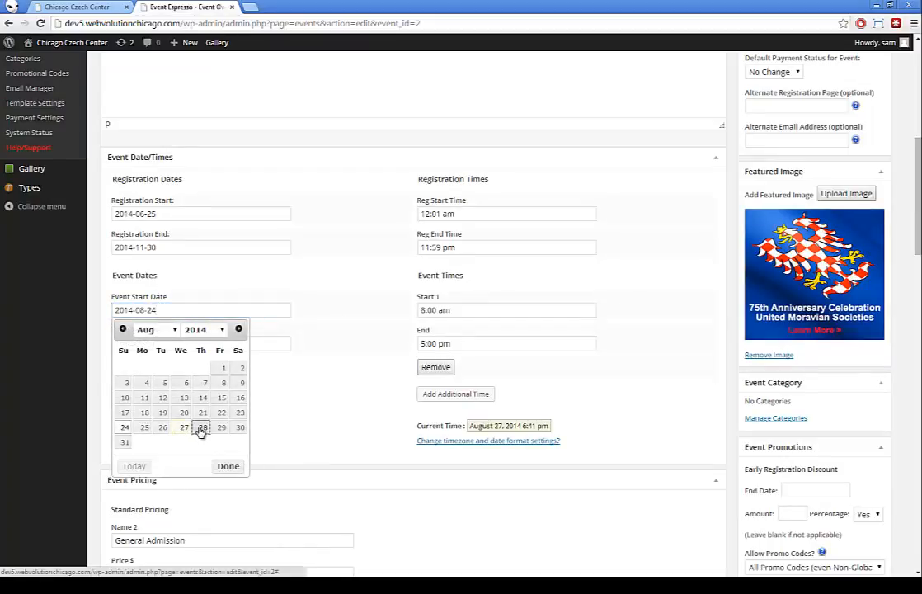
click(202, 427)
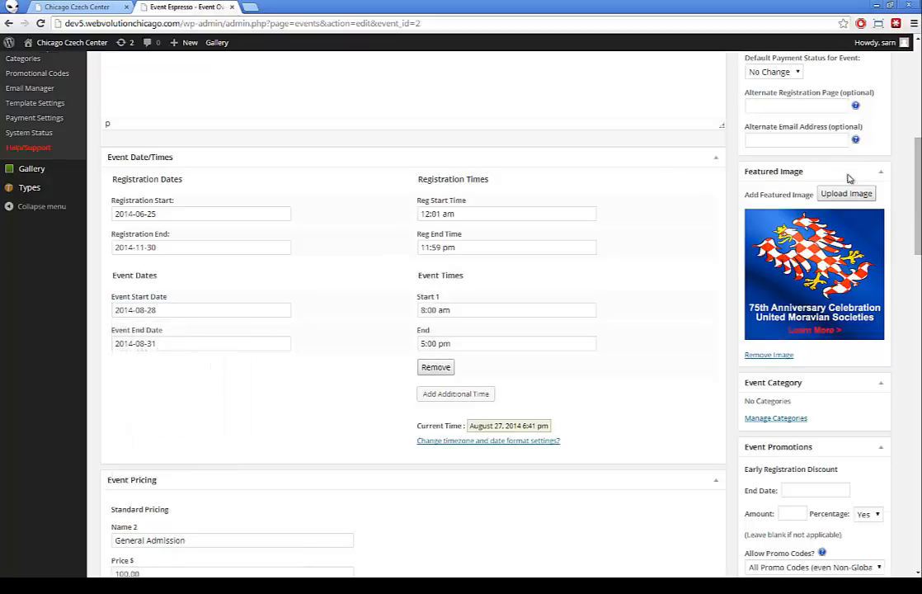
scroll(850, 178, up, 5)
click(857, 218)
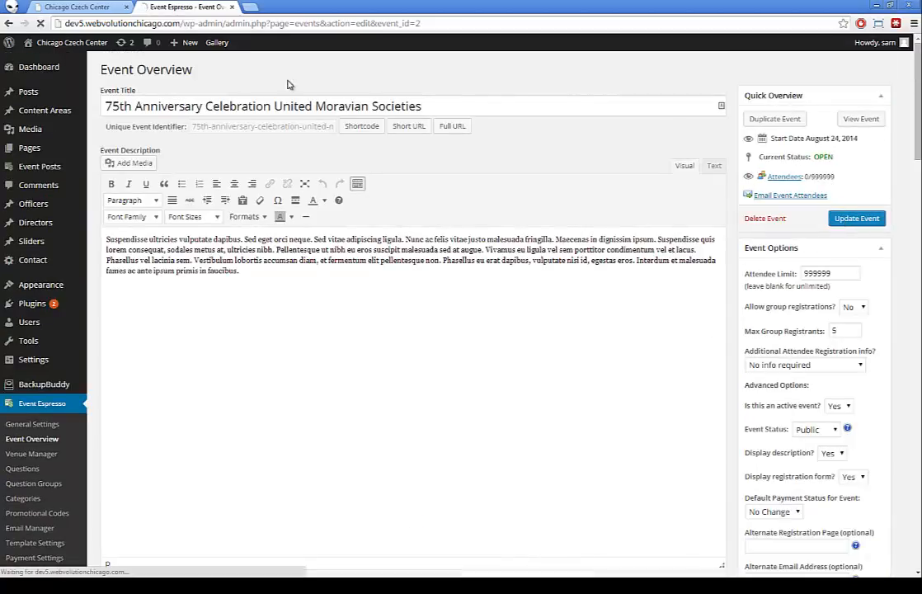
Reload the Chicago Czech Center home page, check its Upcoming Events section, and return to the event editor.
click(76, 6)
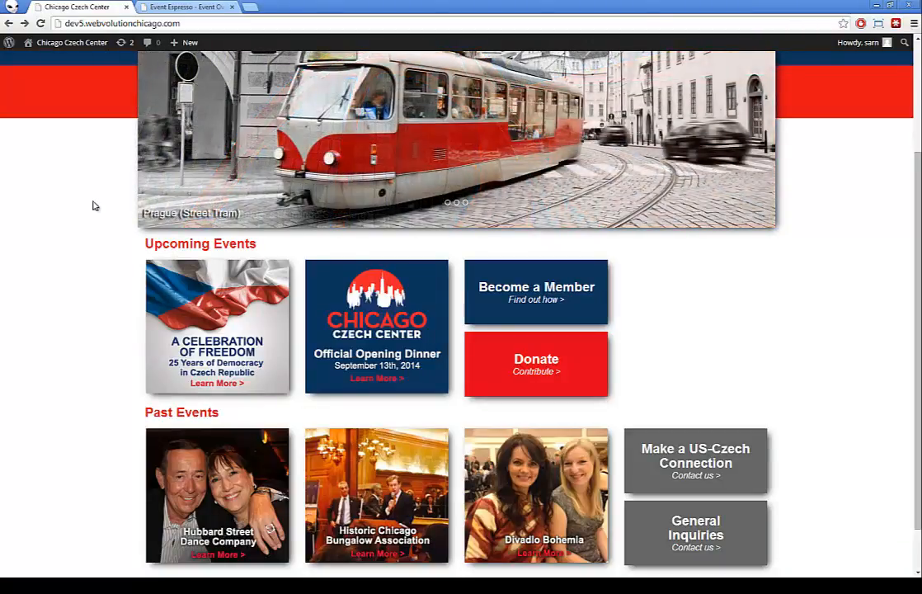
key(F5)
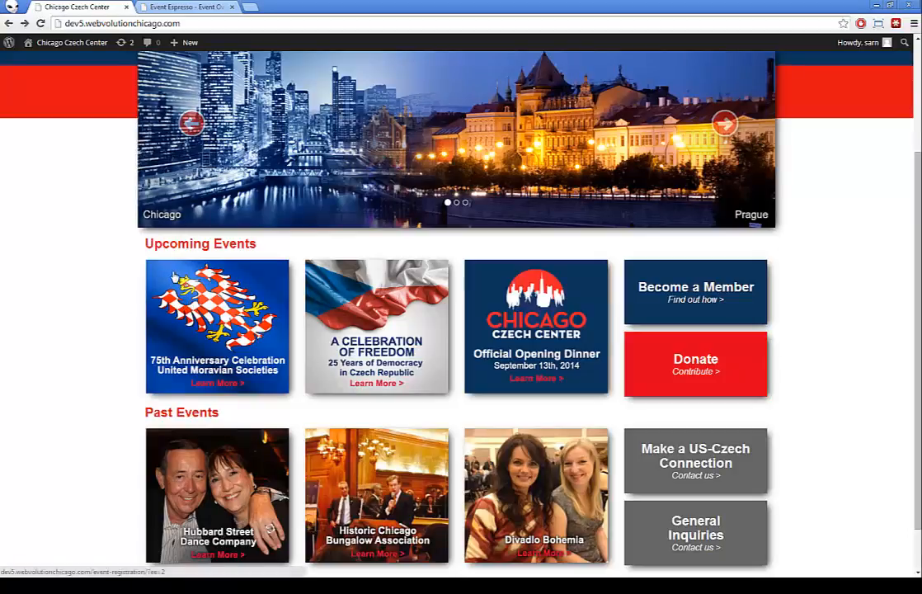
click(168, 12)
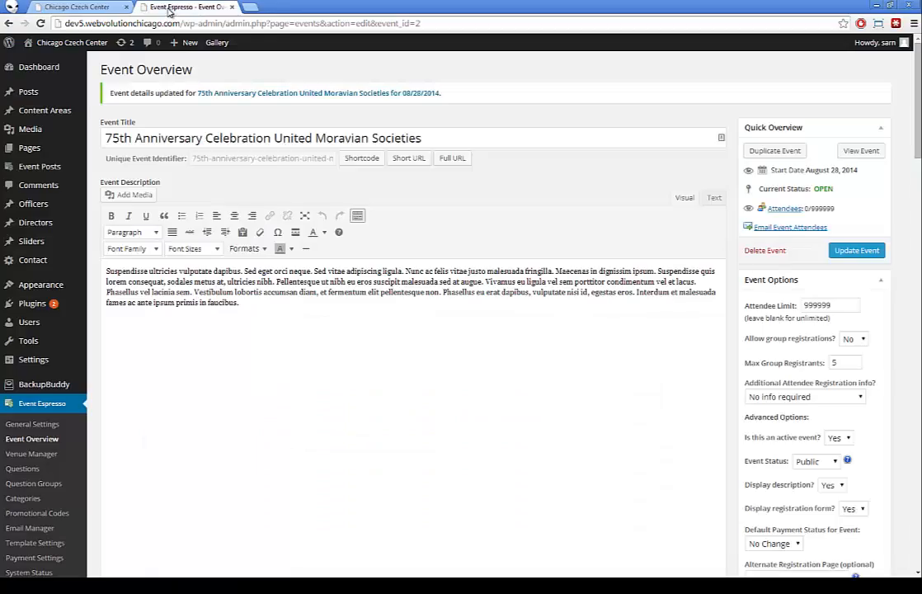
Compare the 75th Anniversary event's title and description in the editor with those on its public registration page.
scroll(373, 205, down, 10)
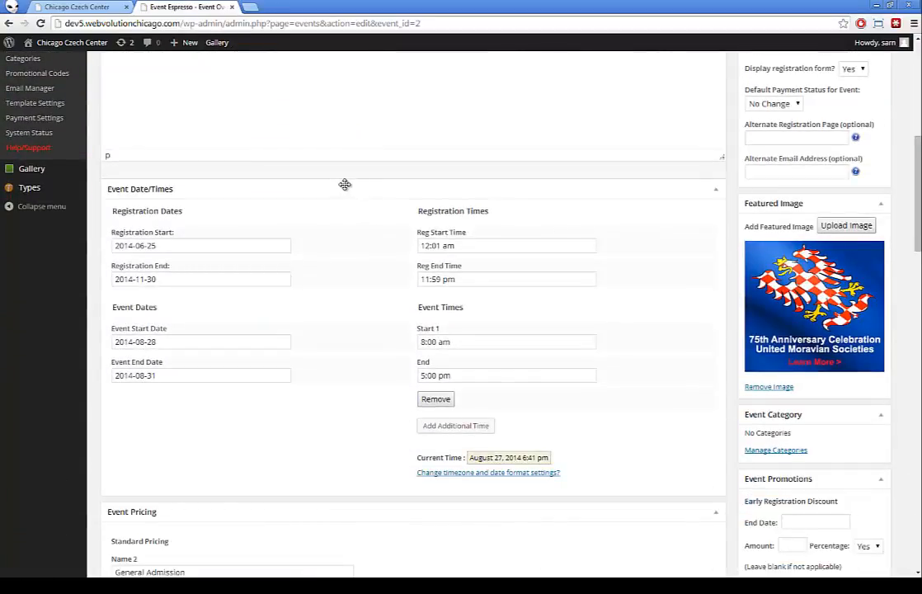
scroll(345, 184, up, 5)
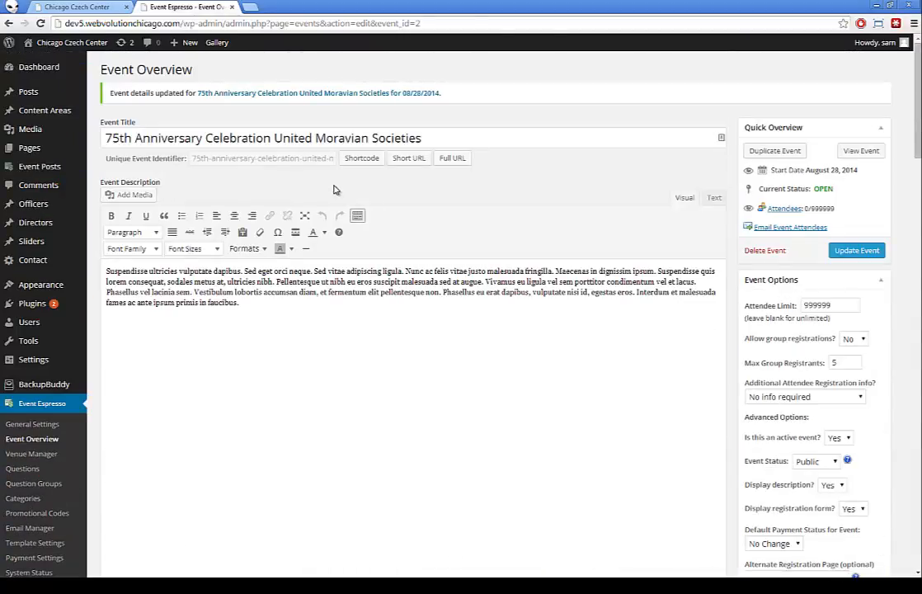
drag(124, 139, 425, 138)
click(74, 7)
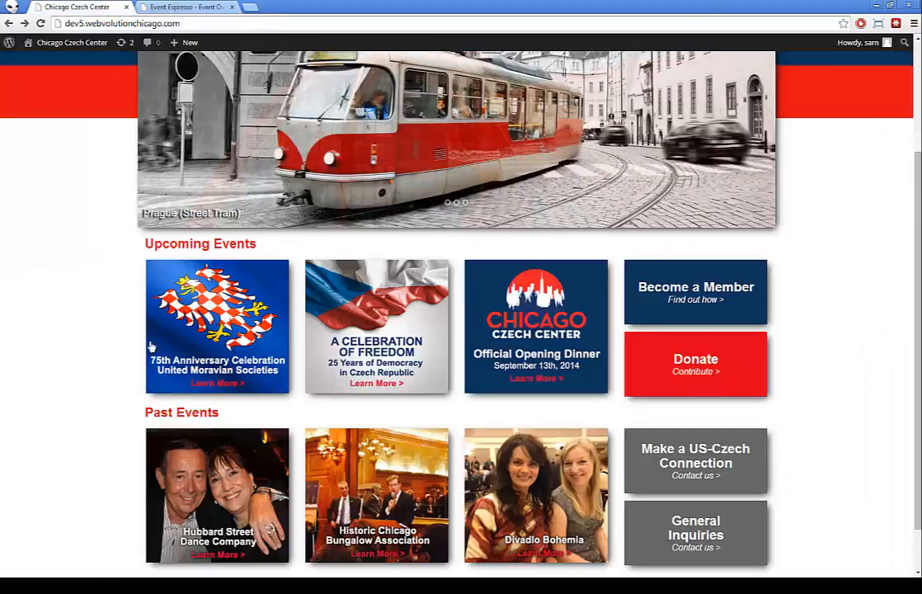
click(203, 379)
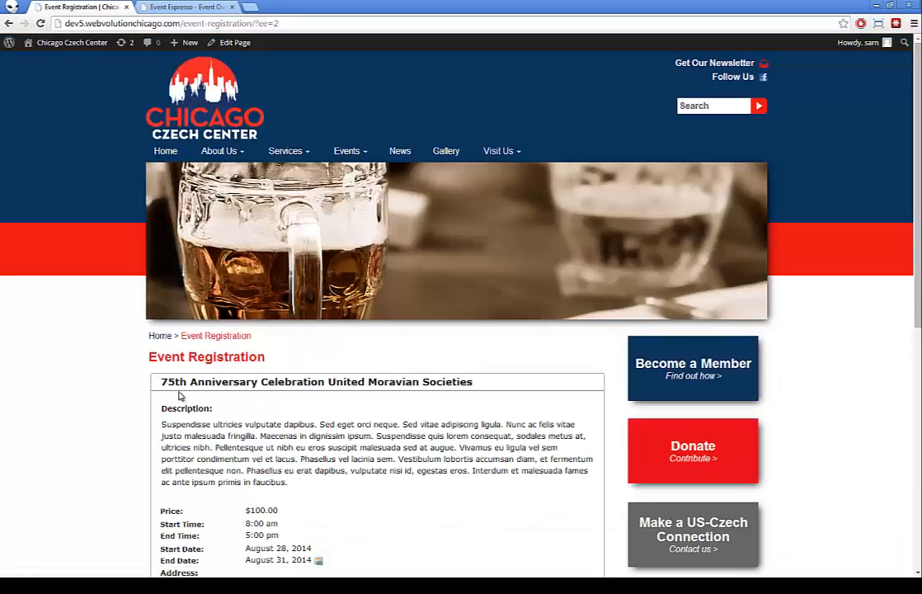
drag(168, 382, 495, 377)
scroll(315, 363, down, 1)
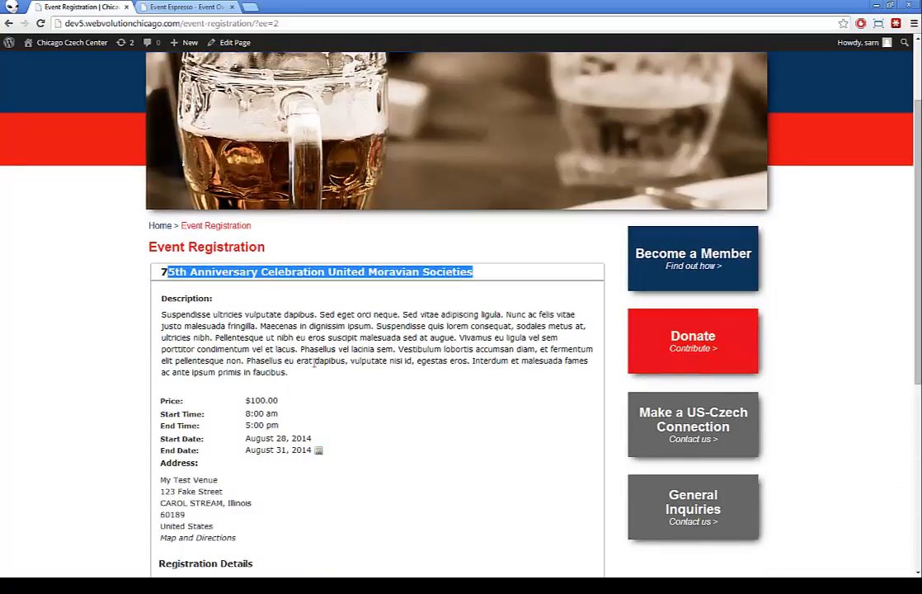
drag(303, 374, 195, 314)
Return to the event editor and review the event's dates, General Admission price and the pricing note for free events.
click(199, 7)
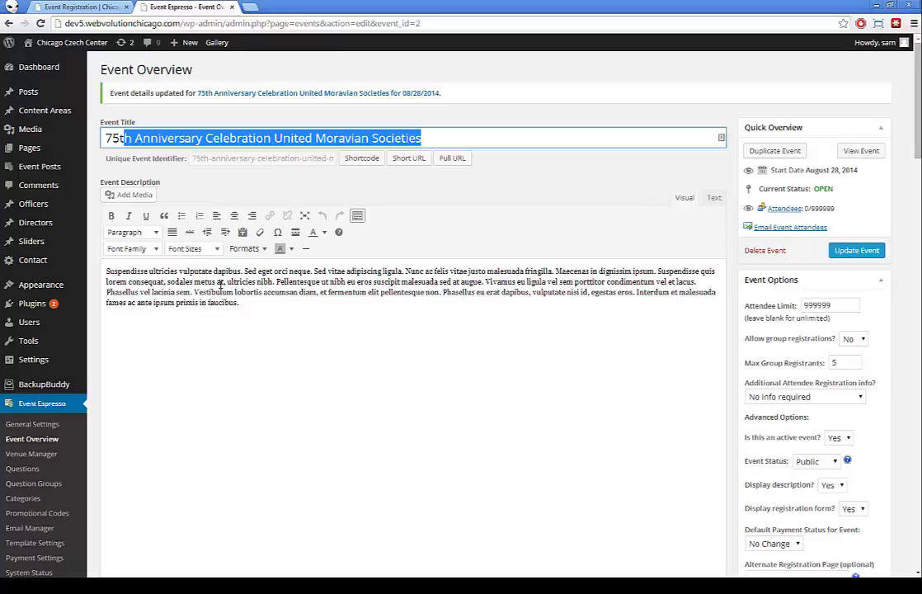
scroll(545, 276, down, 5)
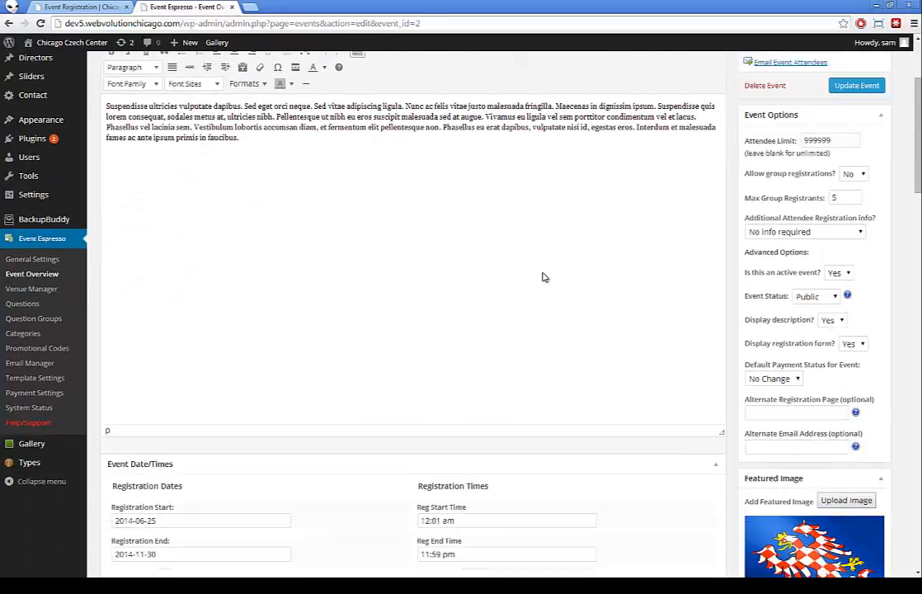
scroll(494, 279, down, 5)
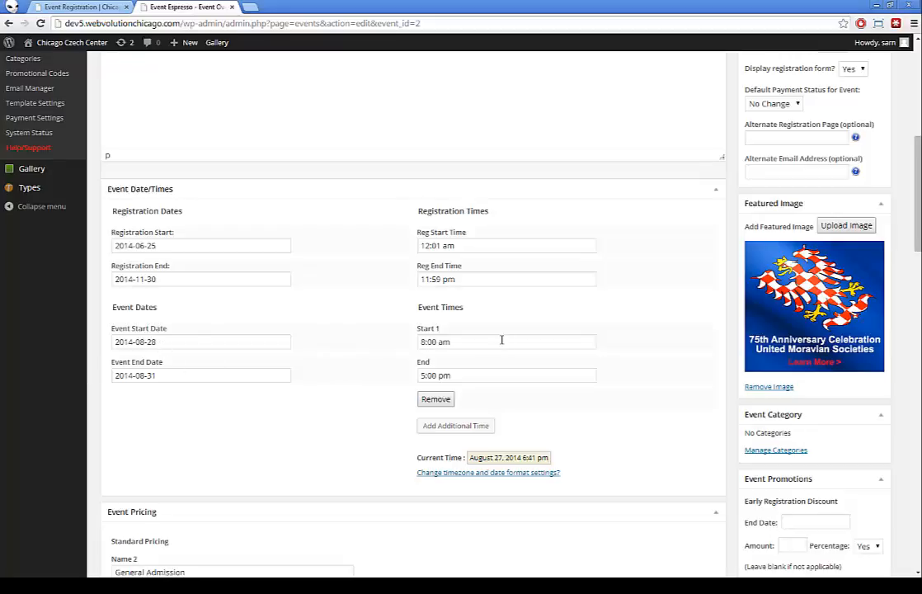
scroll(490, 343, down, 3)
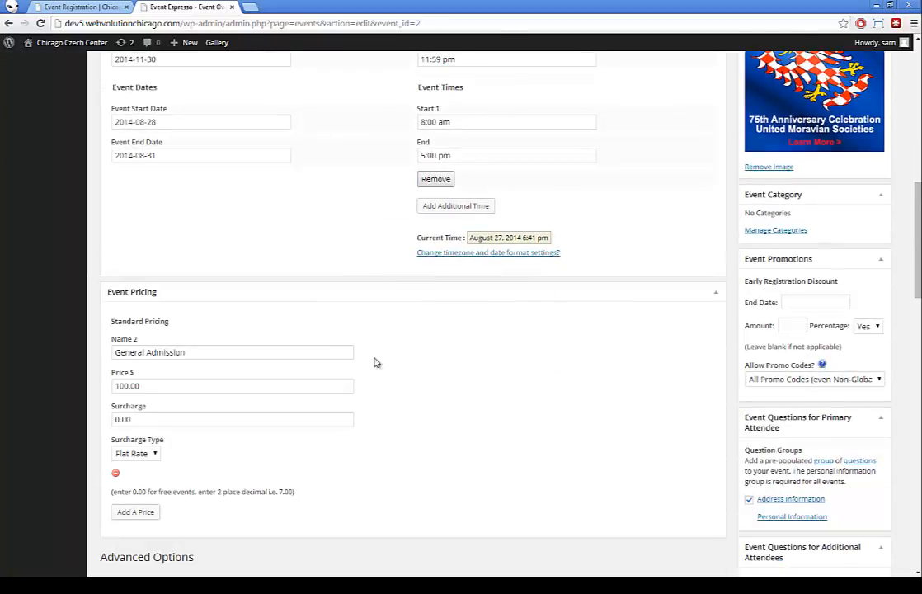
click(212, 353)
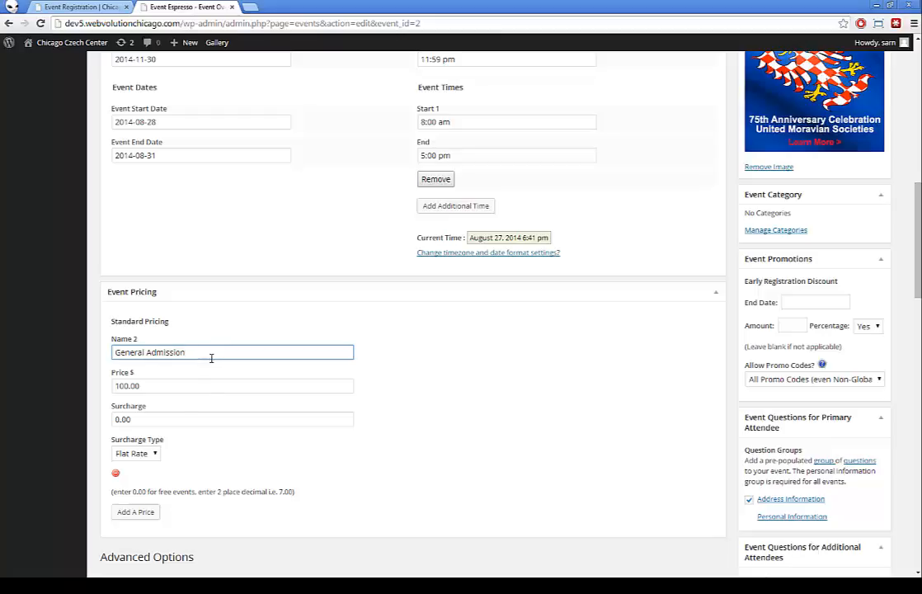
click(154, 382)
drag(154, 382, 64, 398)
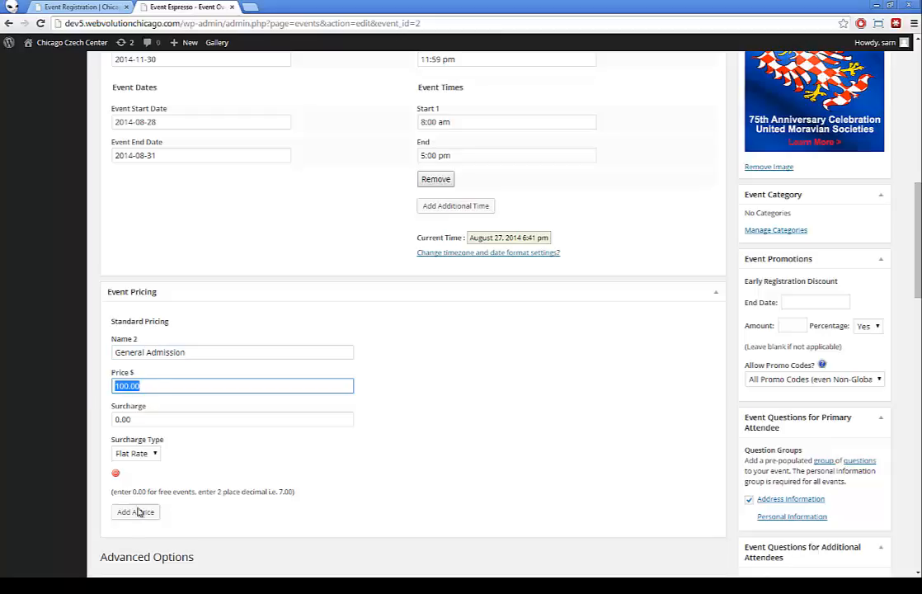
drag(135, 492, 195, 493)
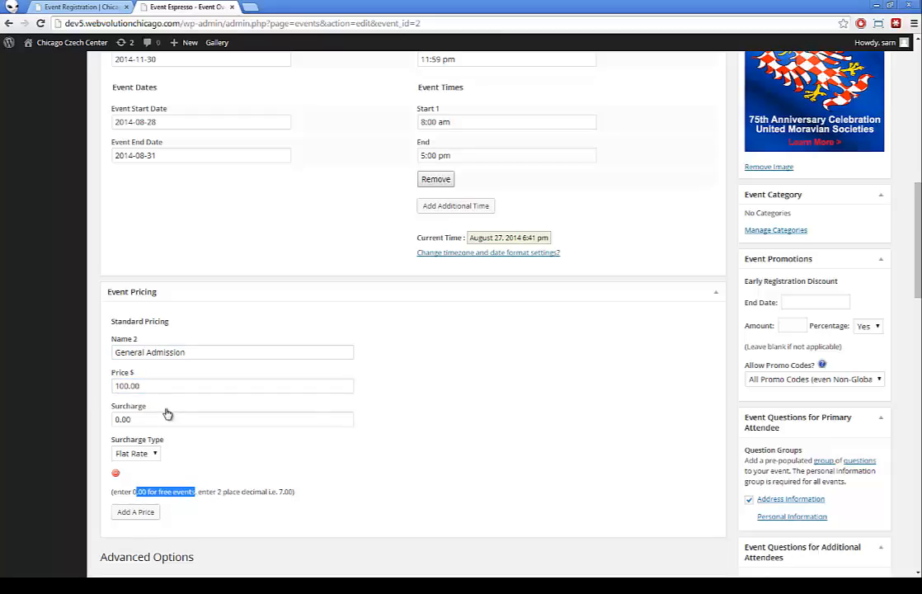
Set the General Admission surcharge type to Percent and check the surcharge and price amounts it applies to.
click(153, 454)
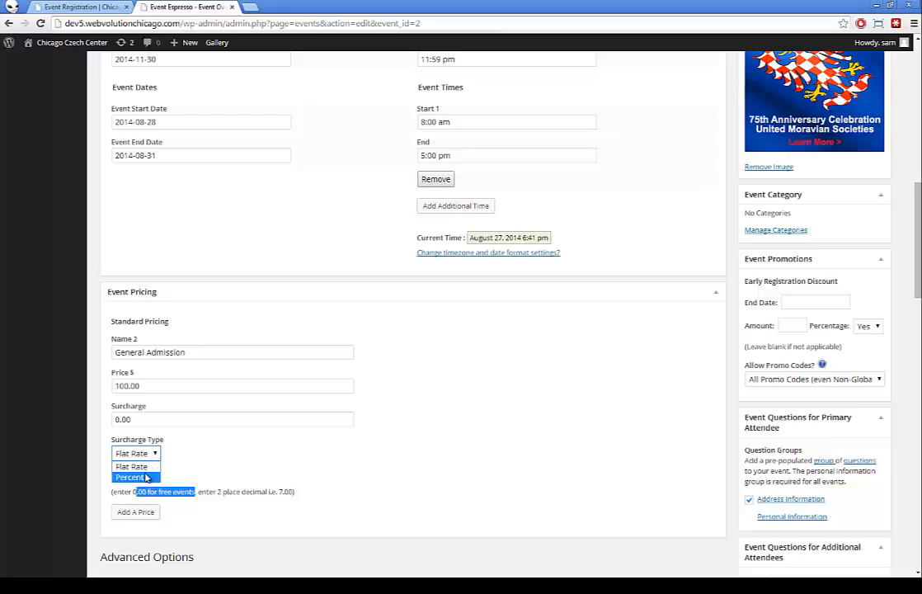
click(146, 478)
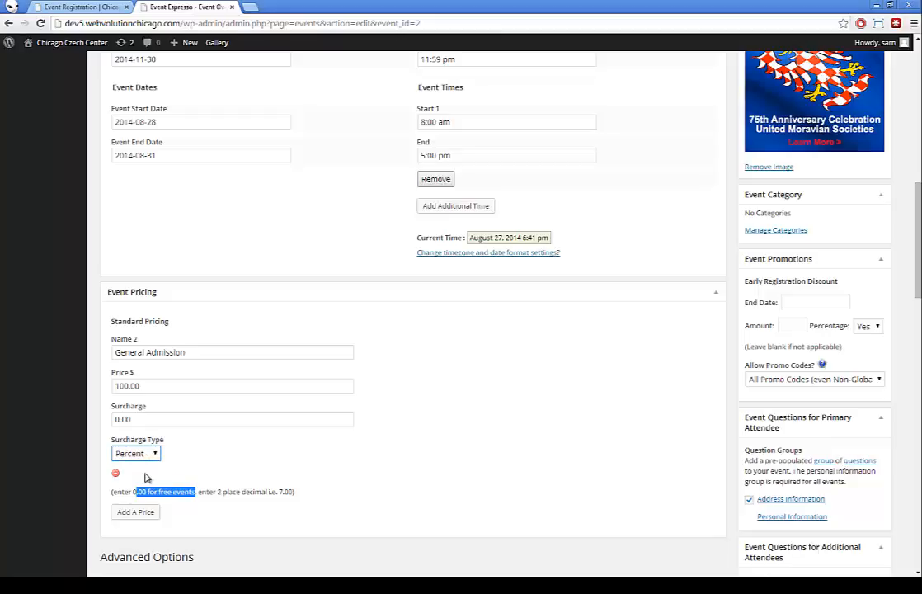
click(139, 455)
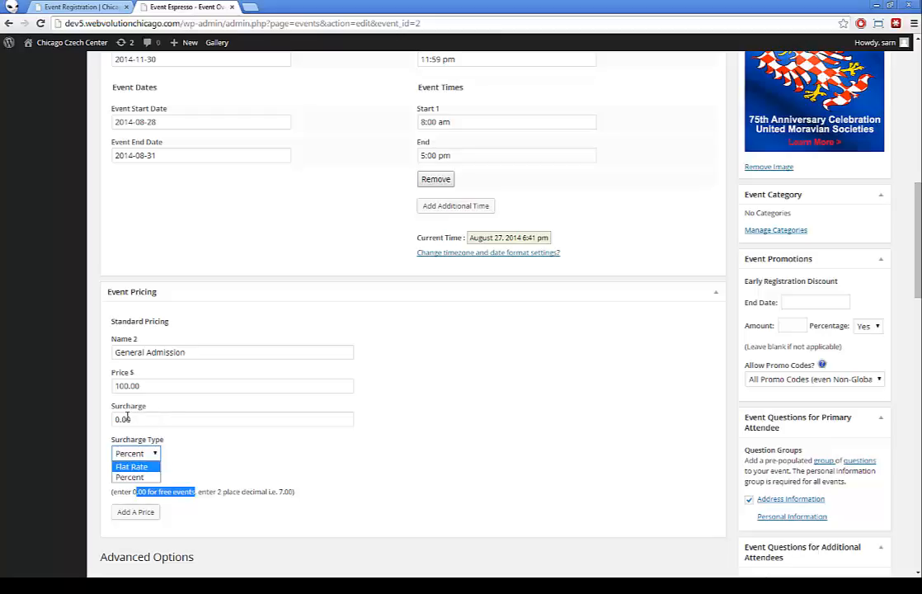
click(124, 418)
drag(124, 418, 111, 423)
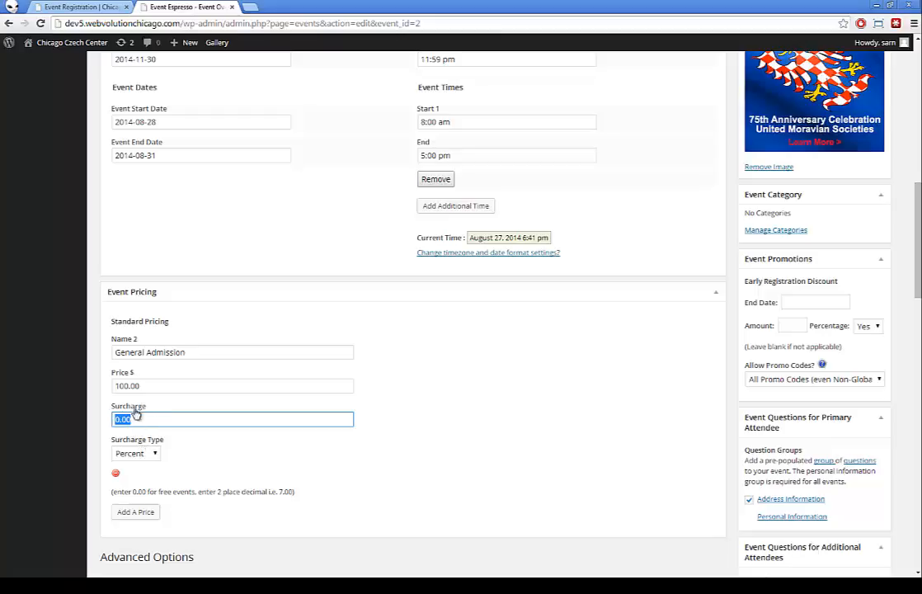
drag(146, 385, 95, 385)
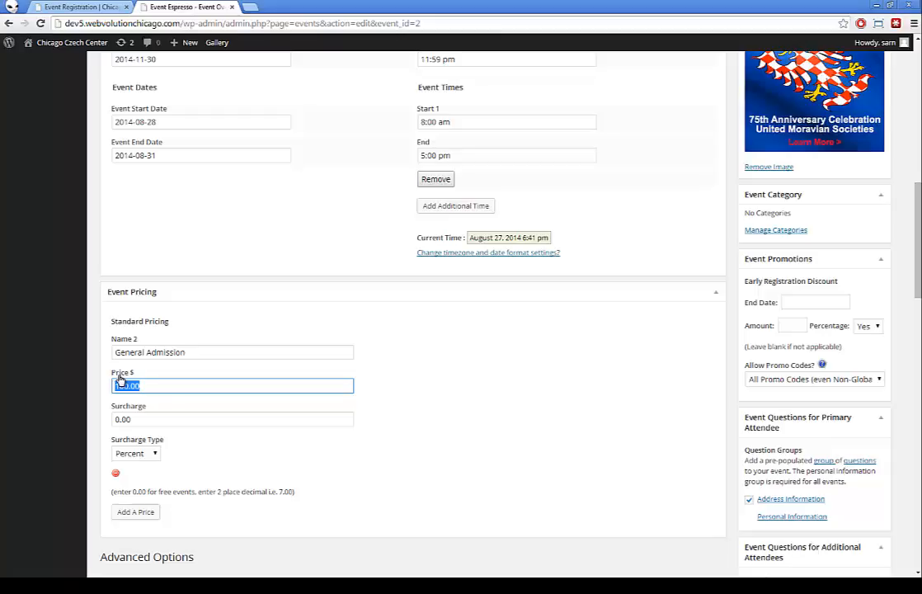
Compare the event's venue information in the editor with the address on its public registration page, and return to the editor.
scroll(115, 384, down, 4)
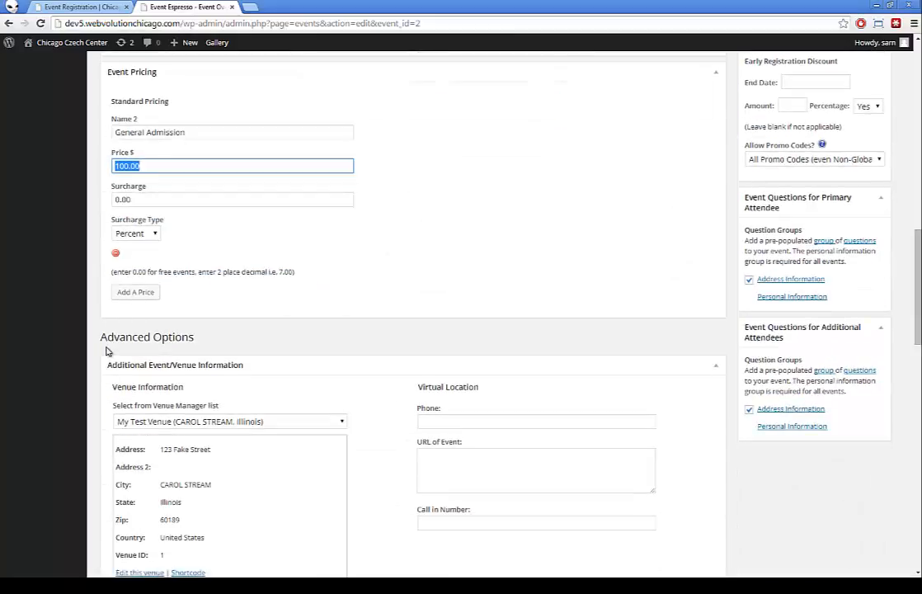
scroll(94, 310, down, 2)
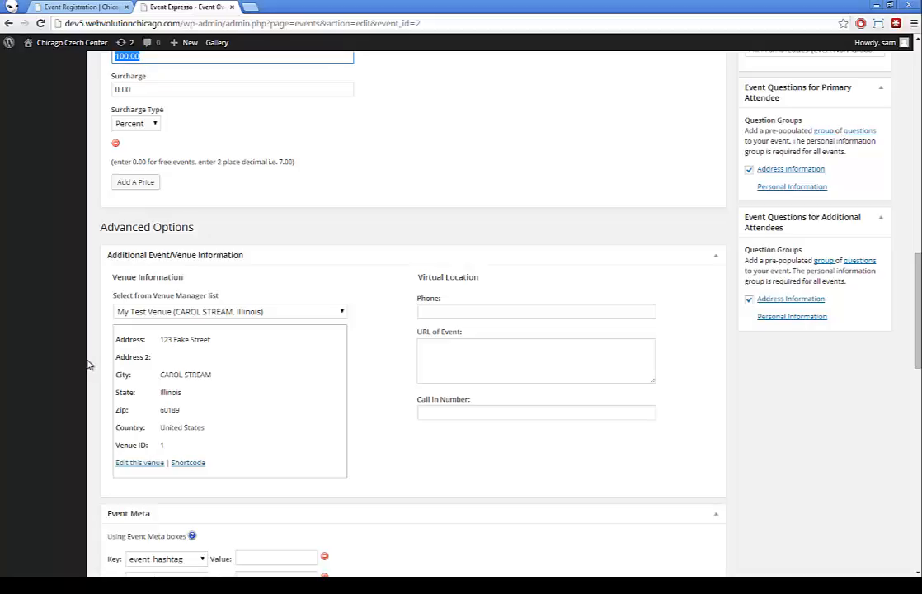
click(82, 6)
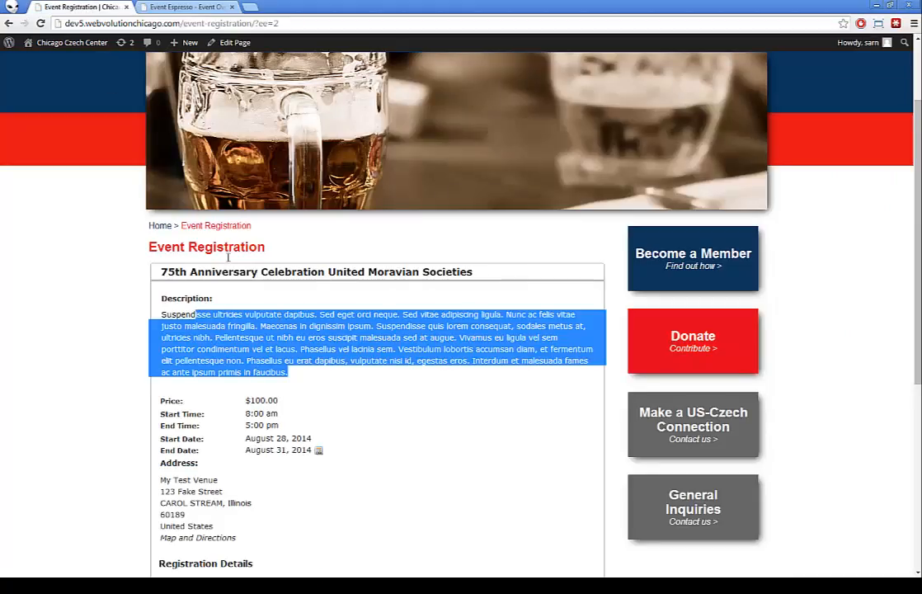
scroll(207, 346, down, 2)
drag(165, 353, 203, 418)
scroll(198, 412, down, 3)
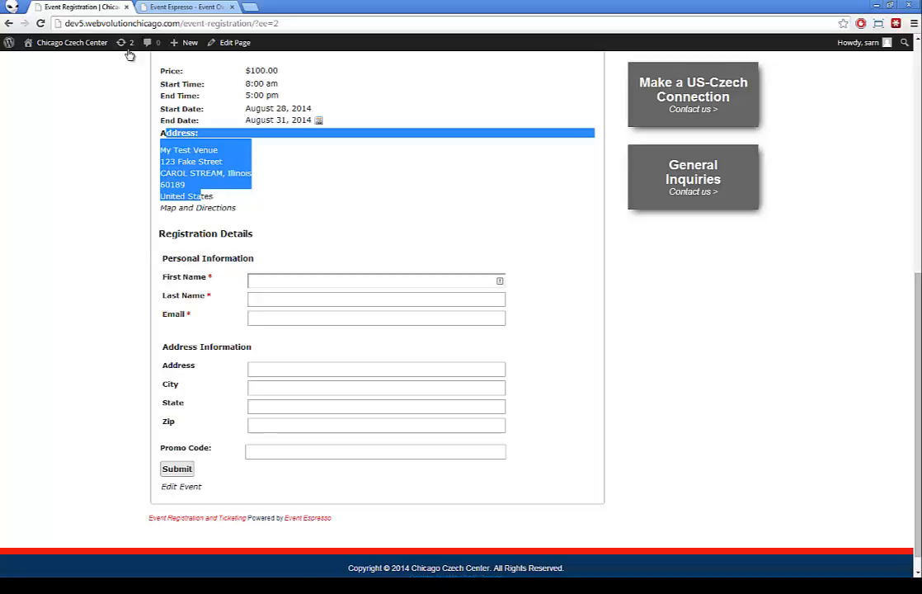
click(176, 6)
Examine the event's meta boxes, email confirmation settings and post creation options.
scroll(165, 205, down, 8)
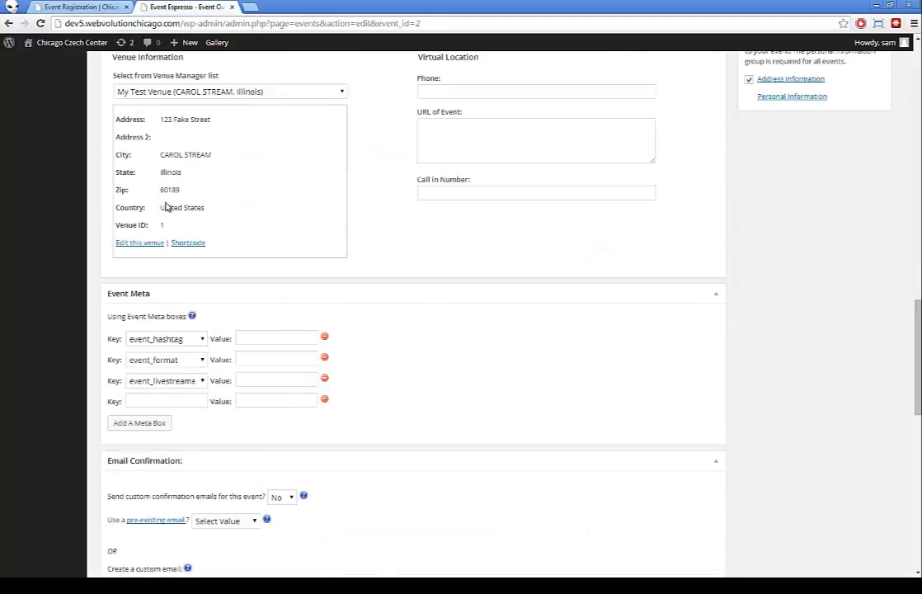
scroll(165, 204, up, 2)
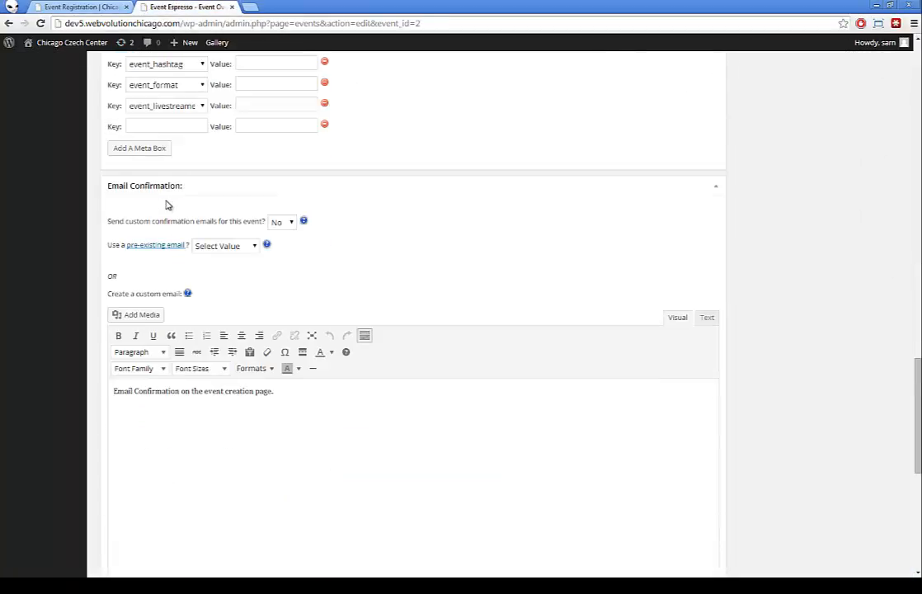
scroll(153, 204, up, 1)
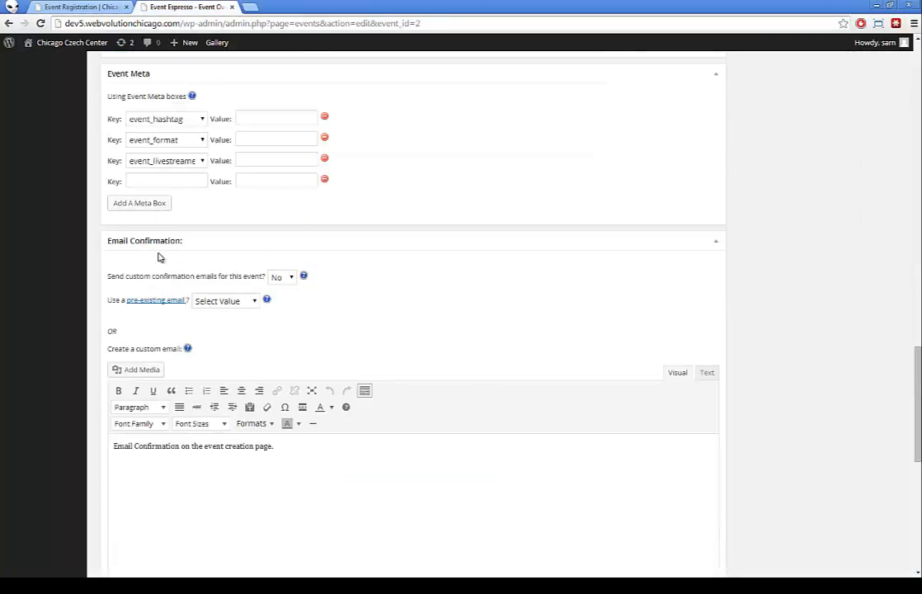
scroll(153, 264, down, 3)
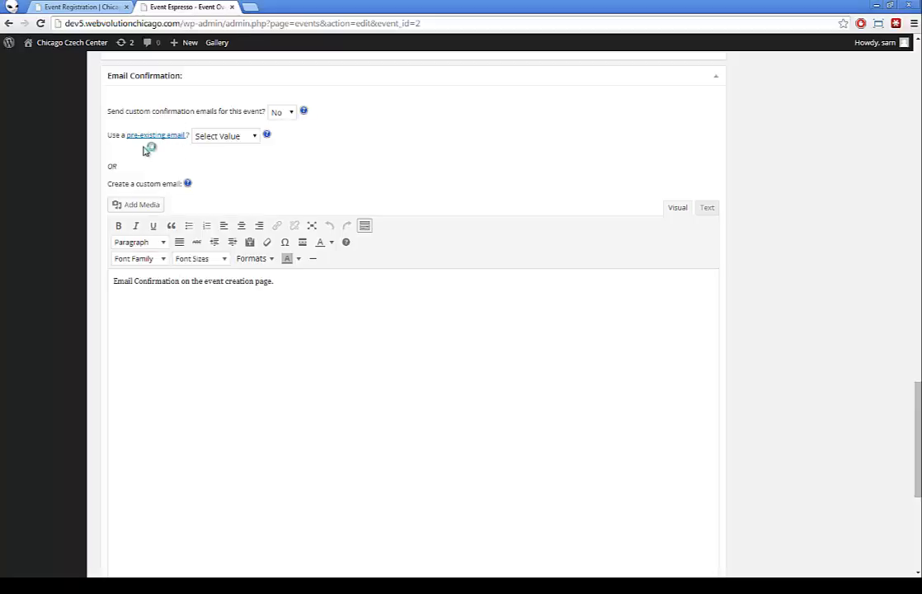
scroll(71, 186, down, 2)
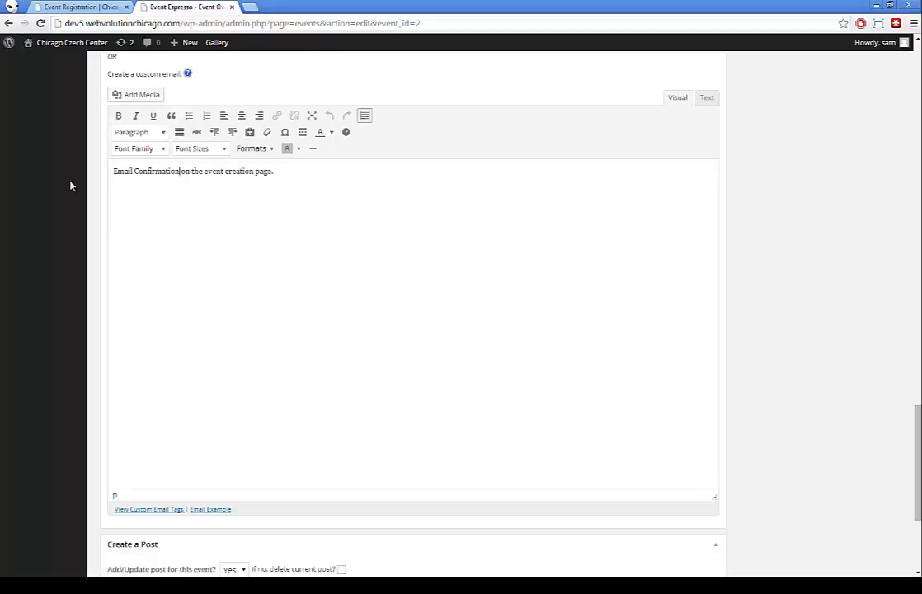
scroll(66, 198, down, 3)
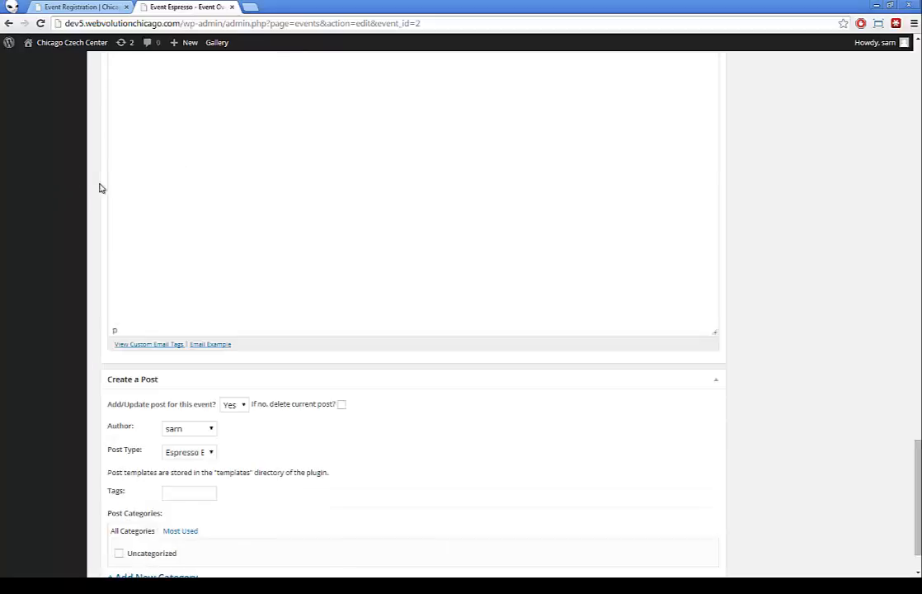
scroll(189, 198, up, 5)
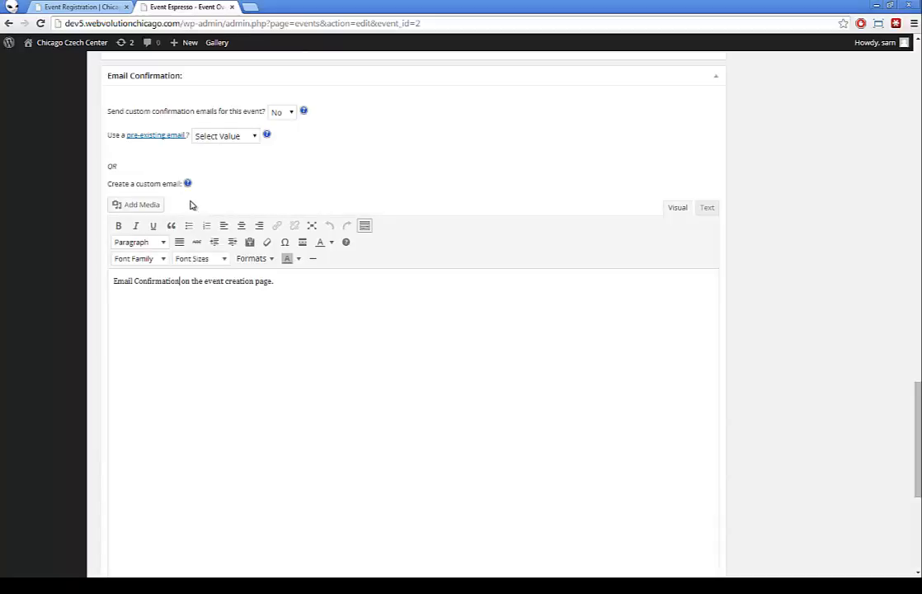
scroll(220, 262, down, 5)
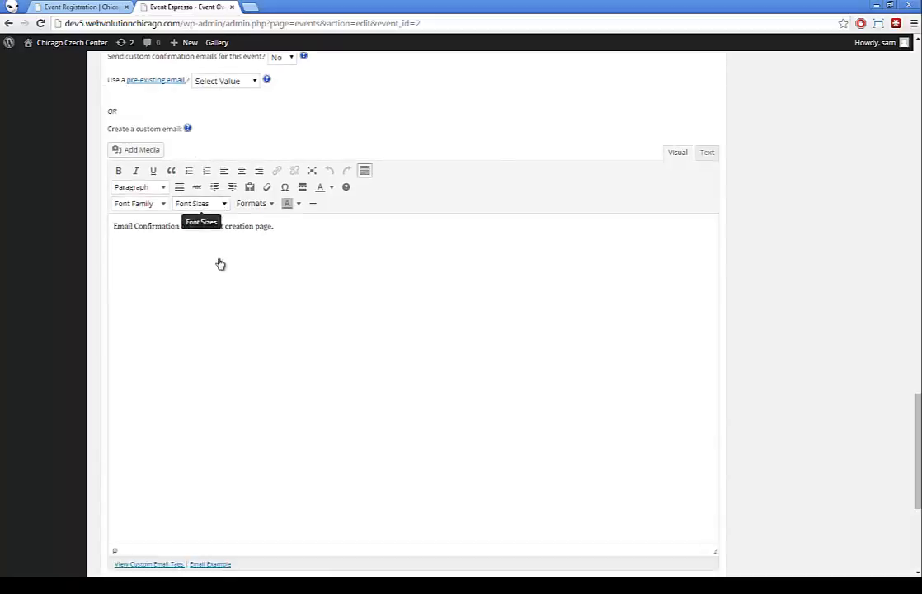
scroll(218, 263, down, 1)
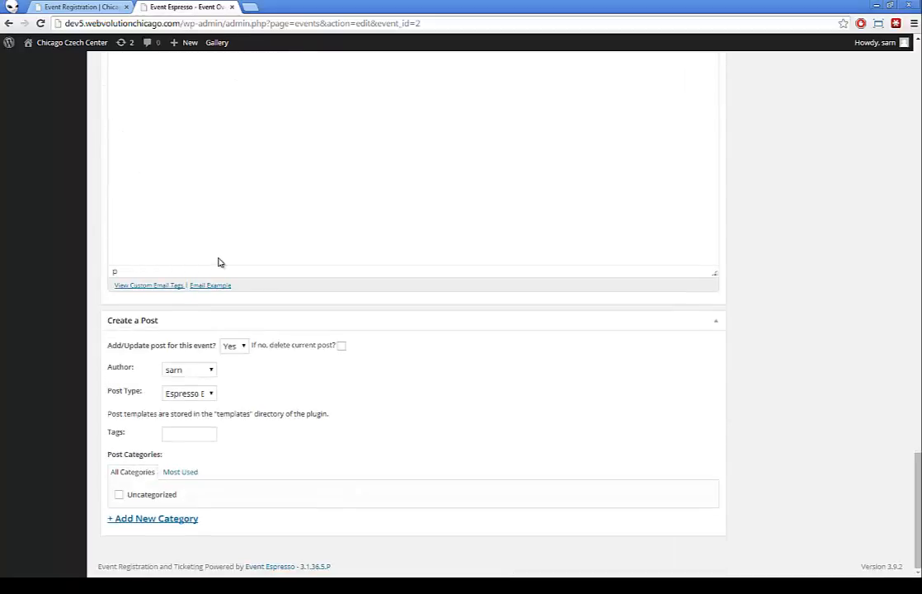
Review the Event Status choices and their help text, and look over the event's category, promotion and attendee question settings.
scroll(218, 261, up, 10)
scroll(649, 211, up, 18)
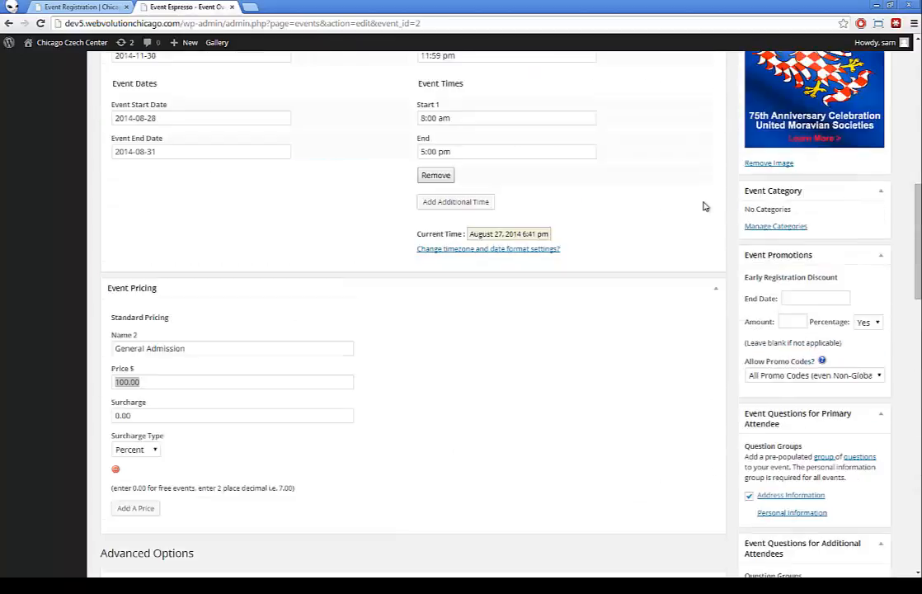
scroll(825, 181, up, 15)
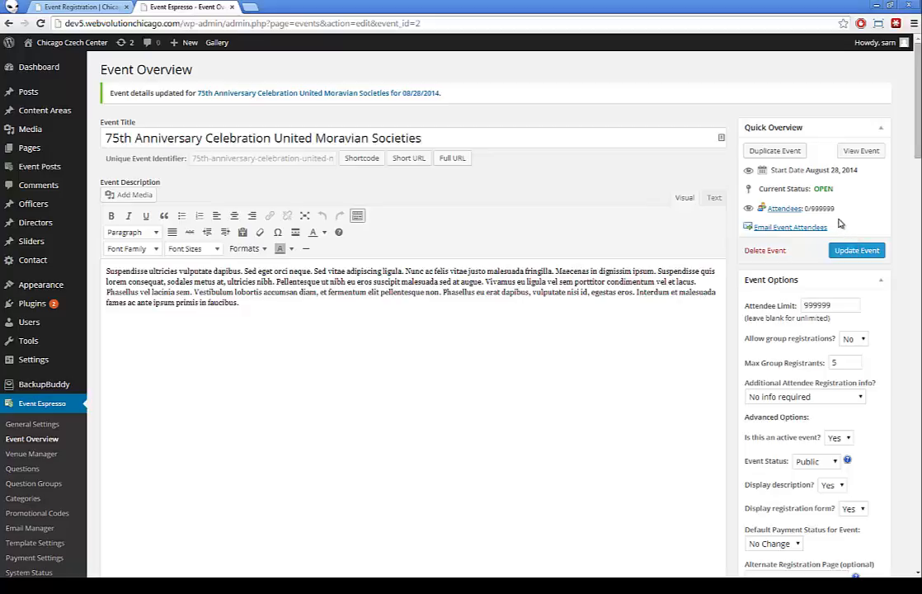
scroll(726, 206, down, 2)
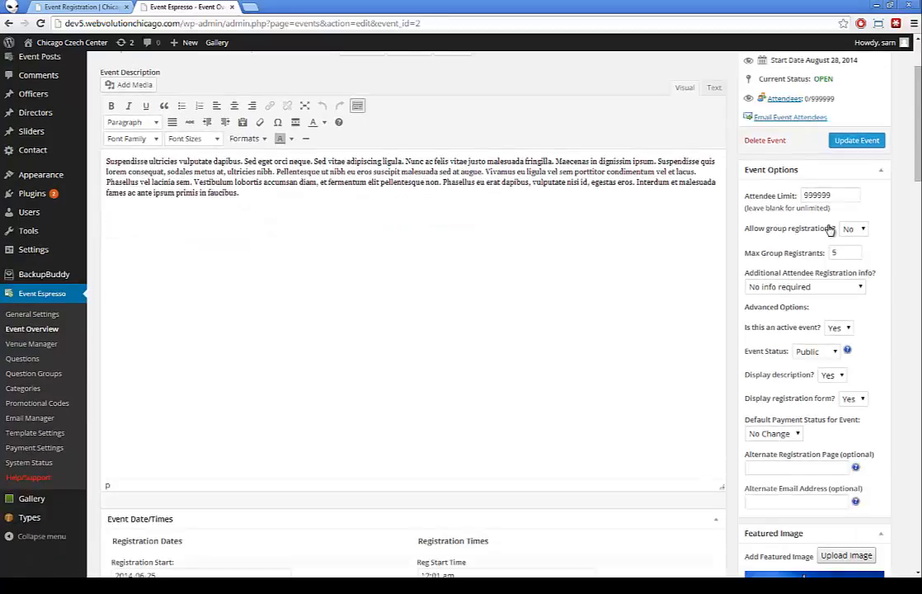
click(831, 354)
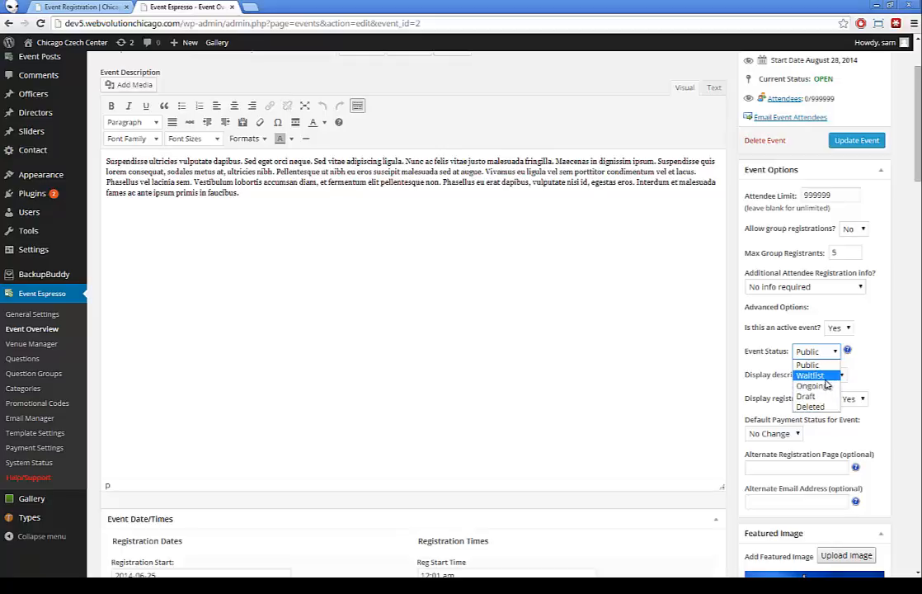
click(879, 359)
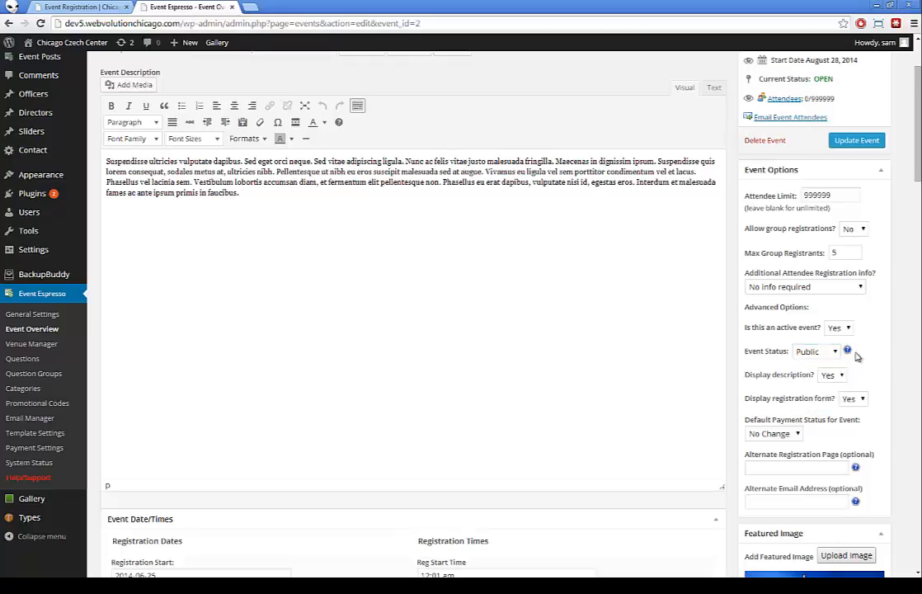
click(849, 352)
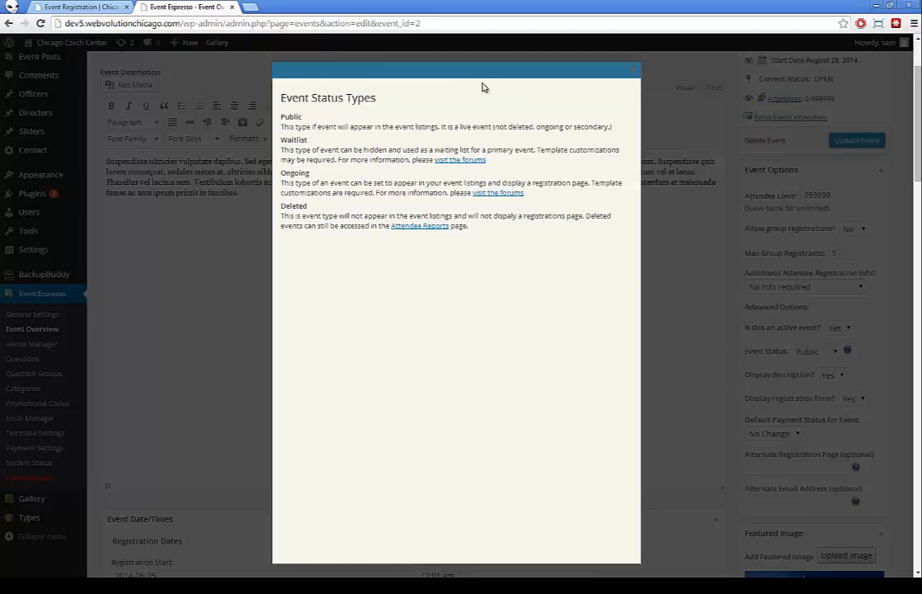
scroll(889, 296, down, 5)
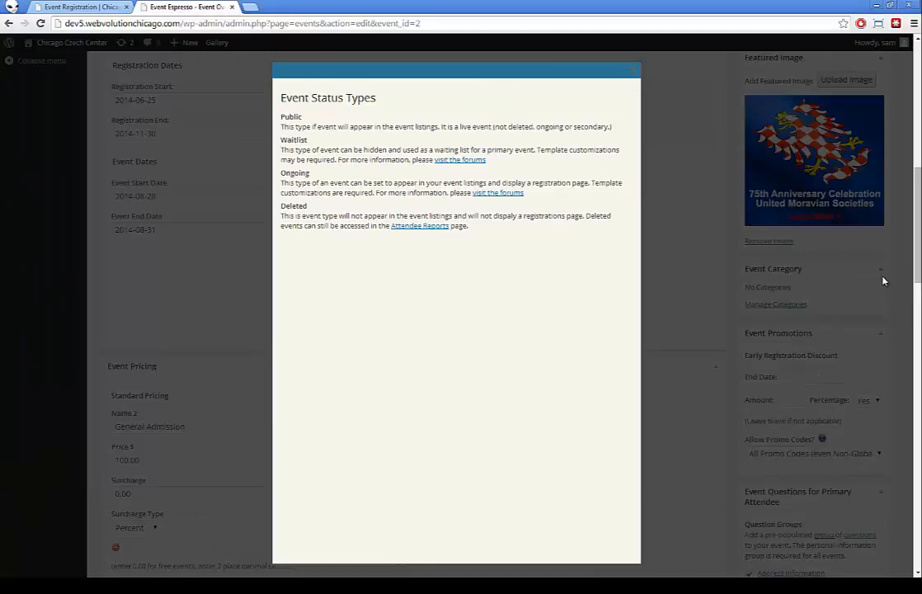
click(883, 281)
scroll(837, 290, down, 3)
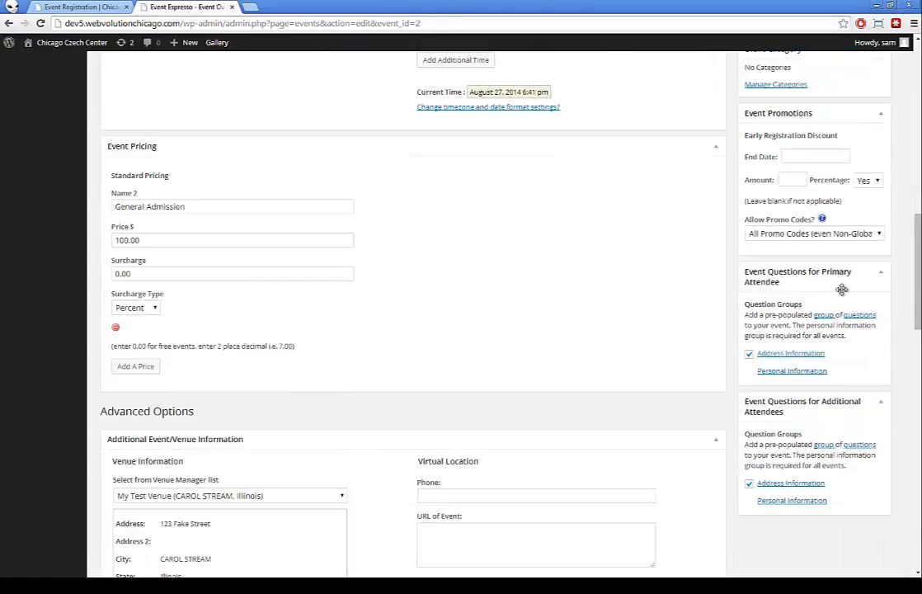
scroll(841, 288, up, 3)
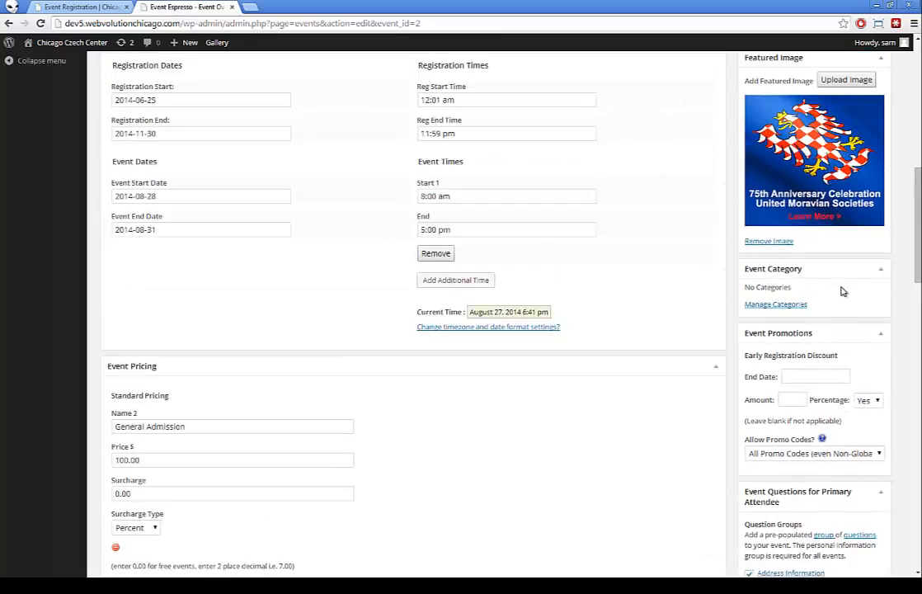
scroll(793, 398, up, 5)
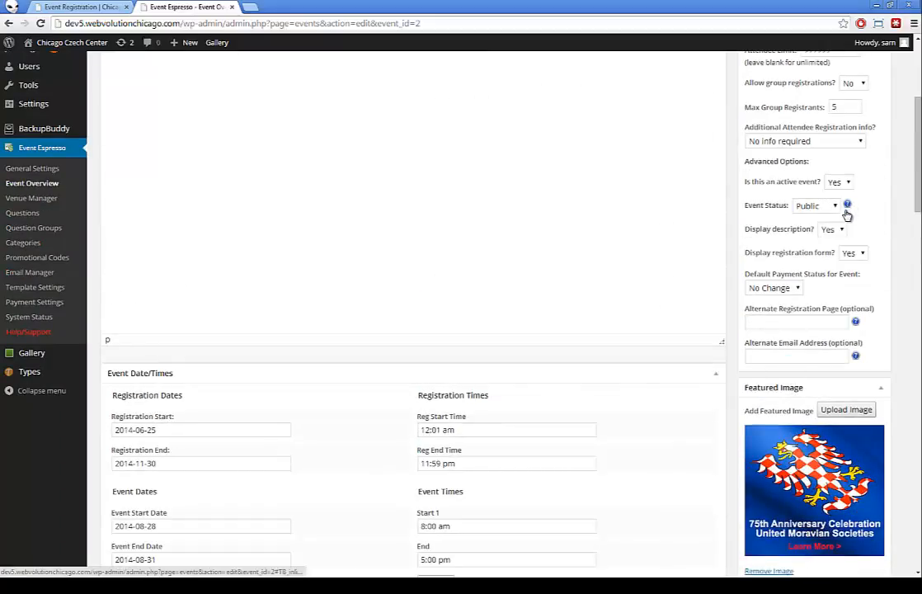
Clear the event's attendee limit so that it is unlimited, and update the event.
scroll(848, 214, up, 3)
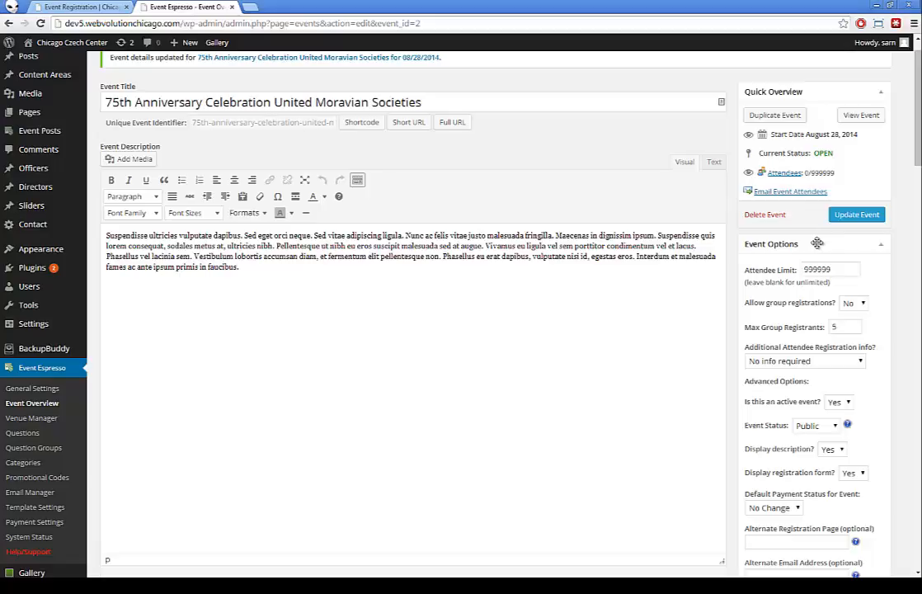
drag(833, 269, 769, 275)
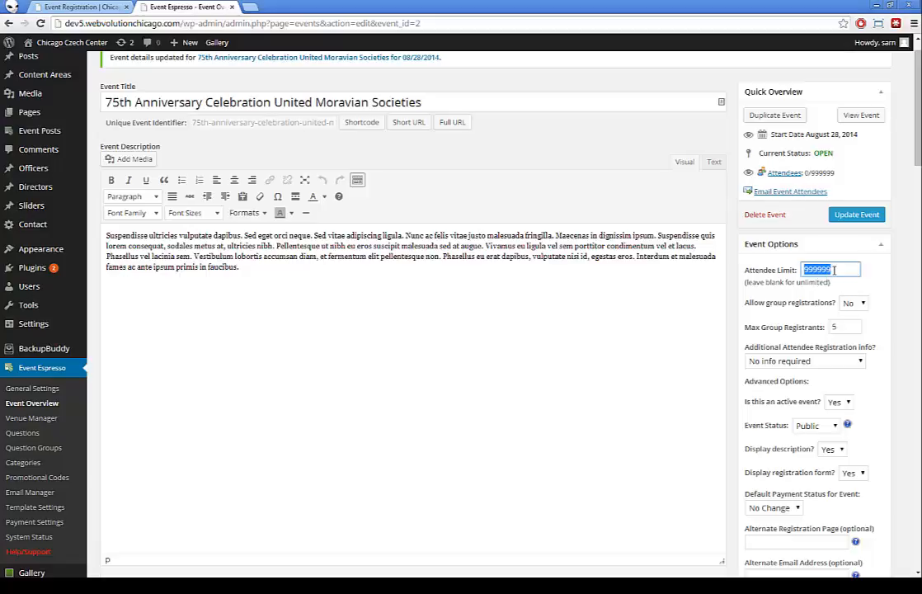
key(BackSpace)
click(853, 215)
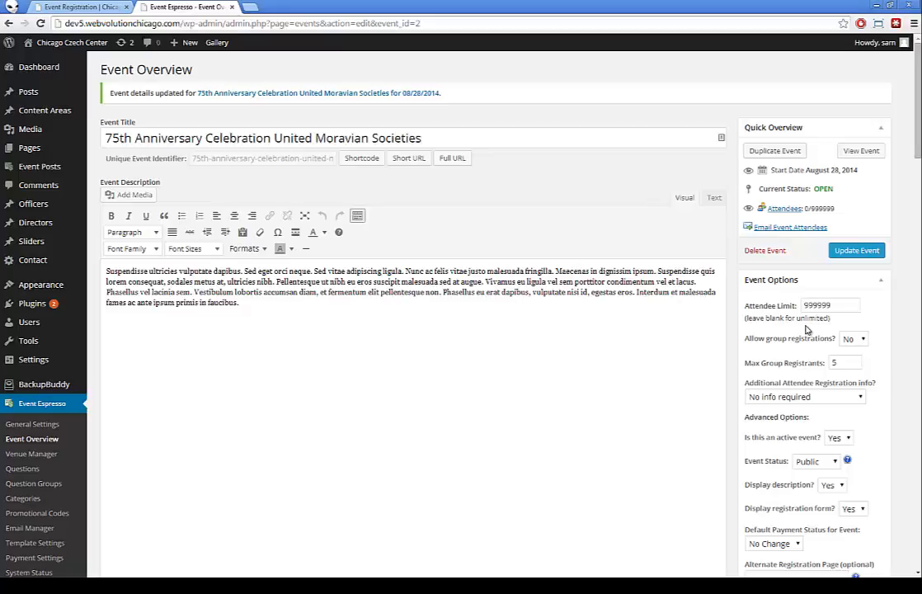
Allow group registrations for the event, with a maximum of 5 group registrants.
click(853, 339)
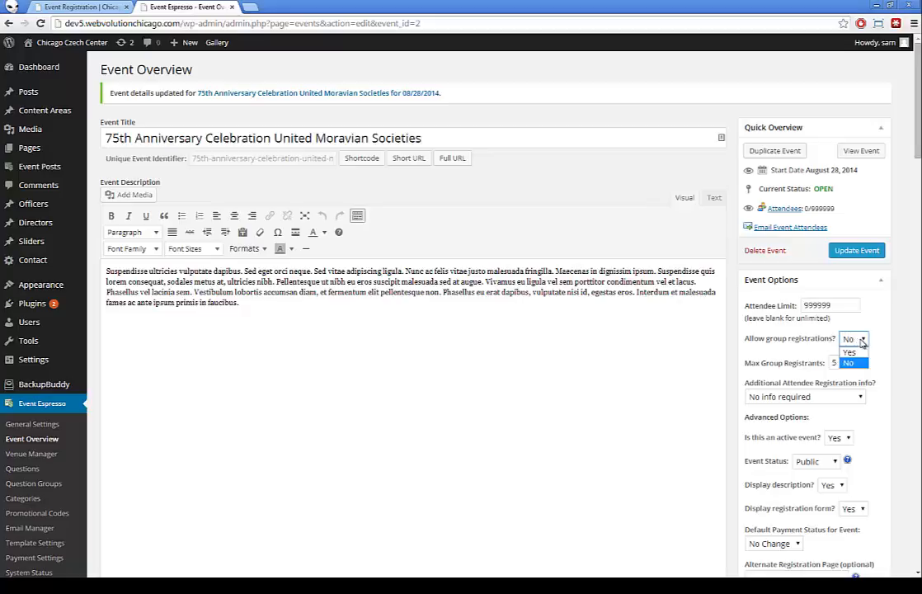
click(893, 335)
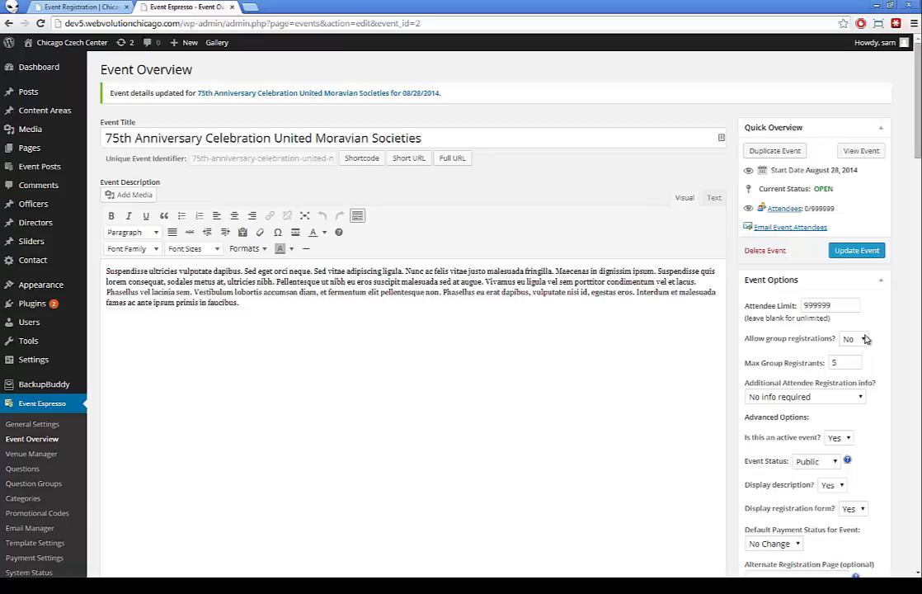
click(866, 339)
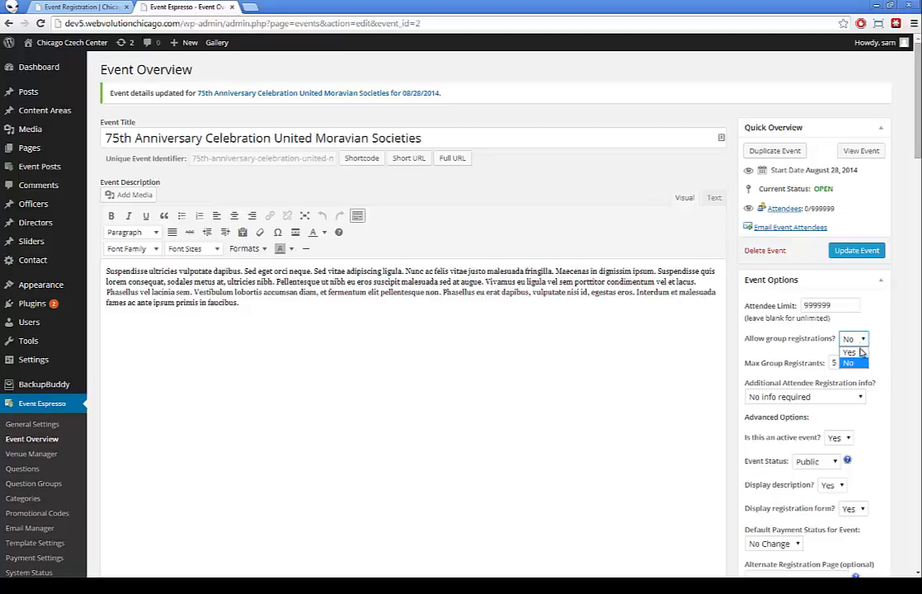
click(852, 355)
drag(841, 363, 820, 366)
text(5)
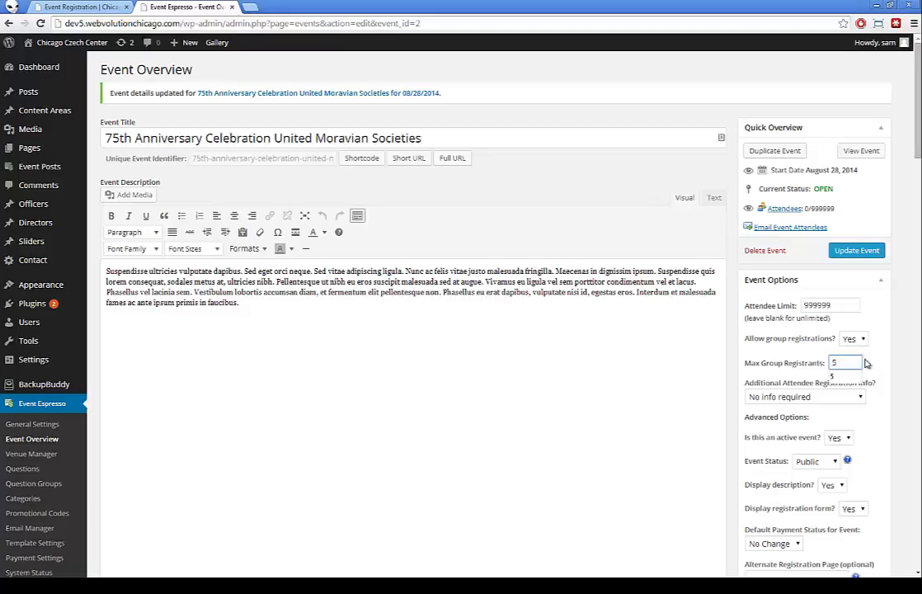
Review the Event Status choices and look over the remaining event options, featured image and dates.
scroll(866, 363, down, 2)
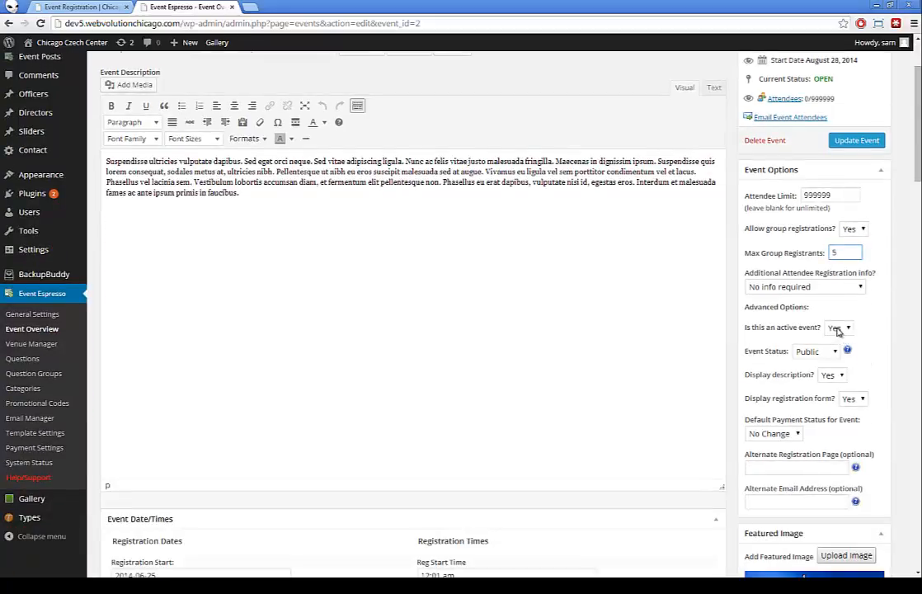
click(829, 353)
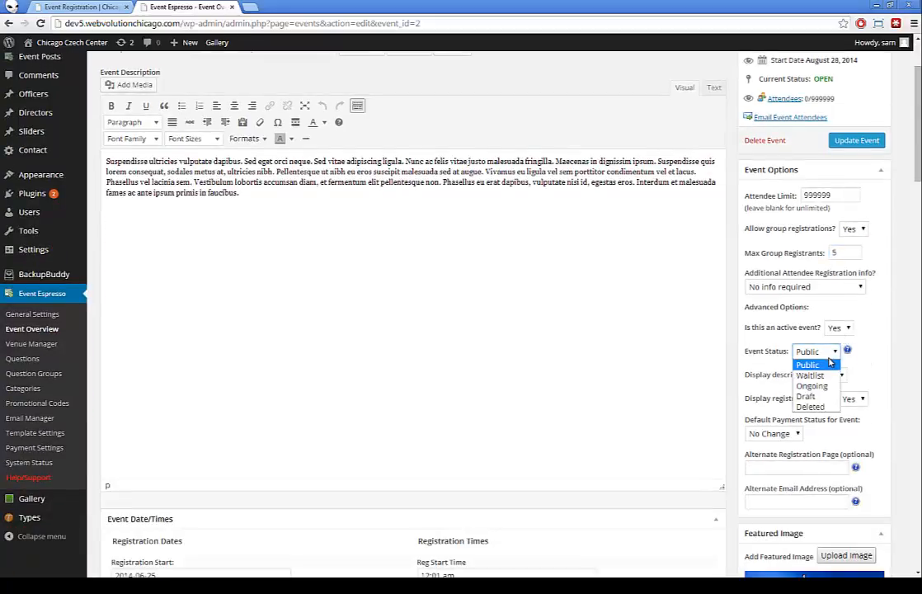
click(902, 318)
scroll(902, 319, down, 2)
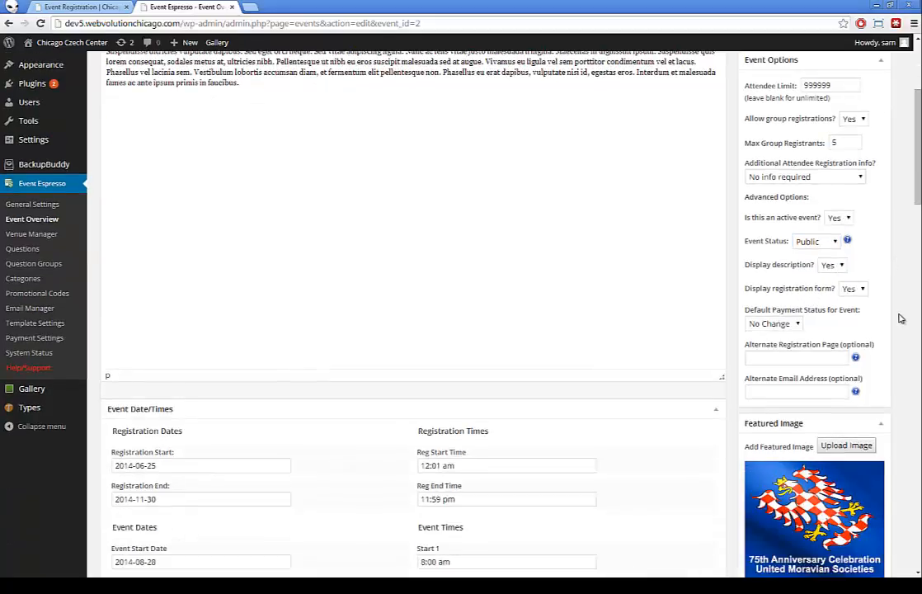
scroll(735, 289, down, 3)
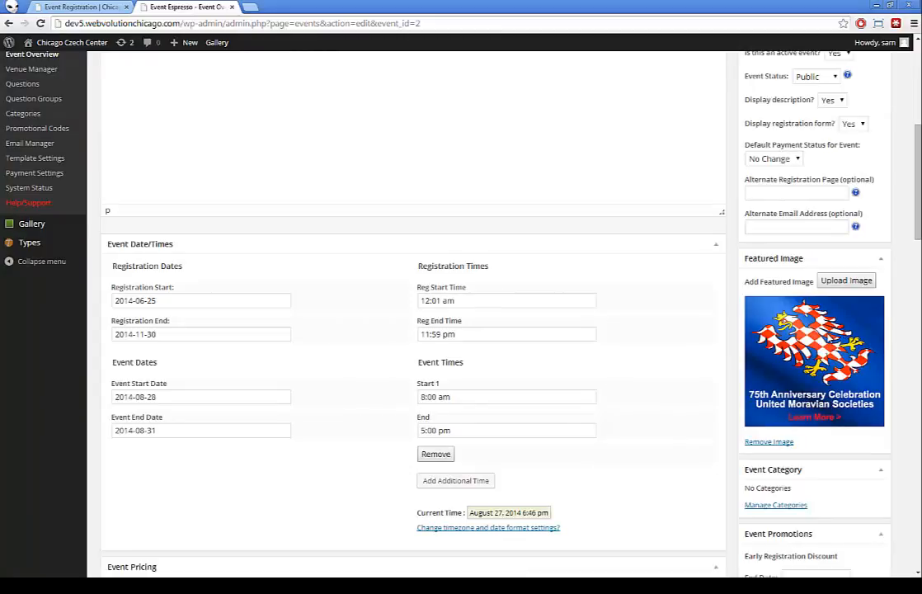
Look at the public site's Upcoming Events, Past Events and Gallery pages, and return to the event editor.
click(58, 6)
scroll(76, 86, up, 8)
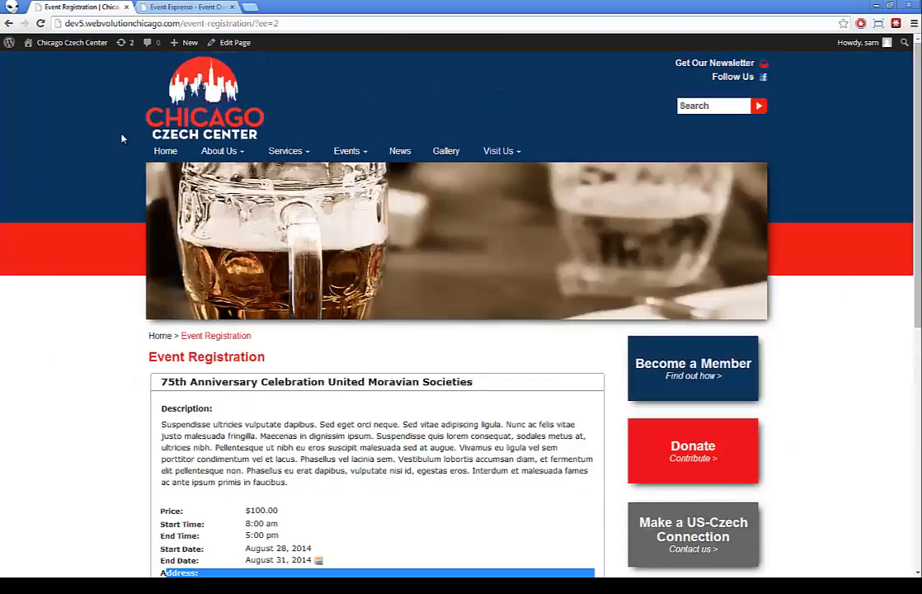
click(121, 135)
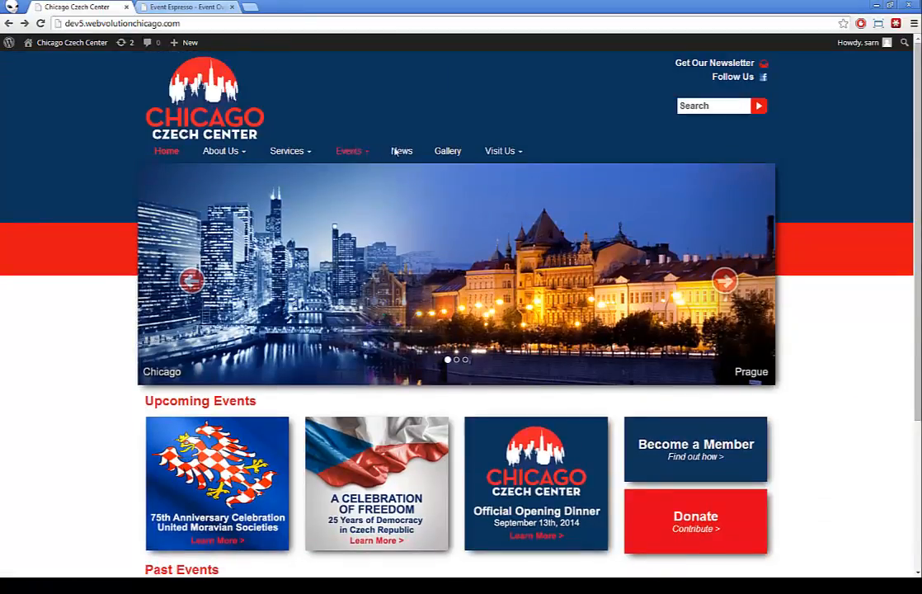
click(348, 170)
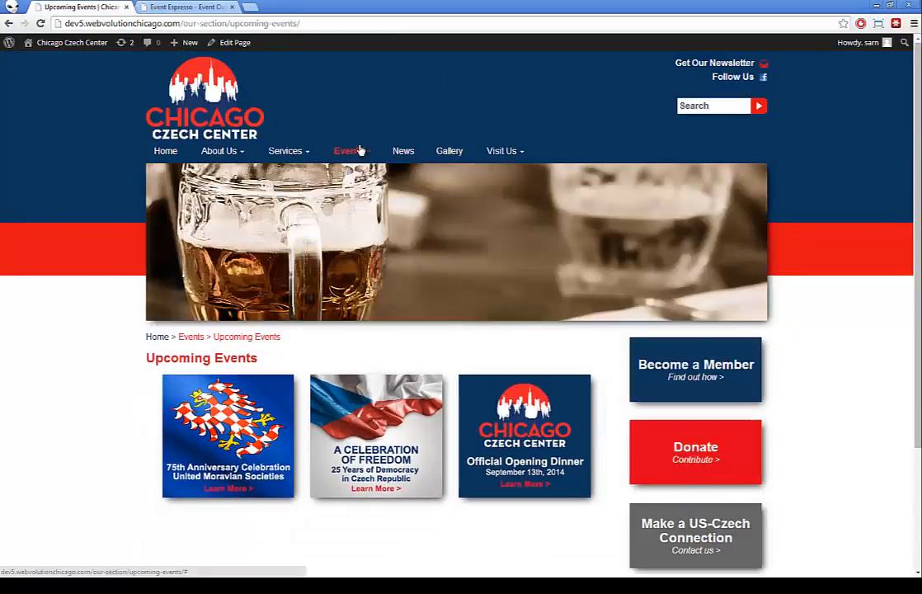
mouse_move(356, 153)
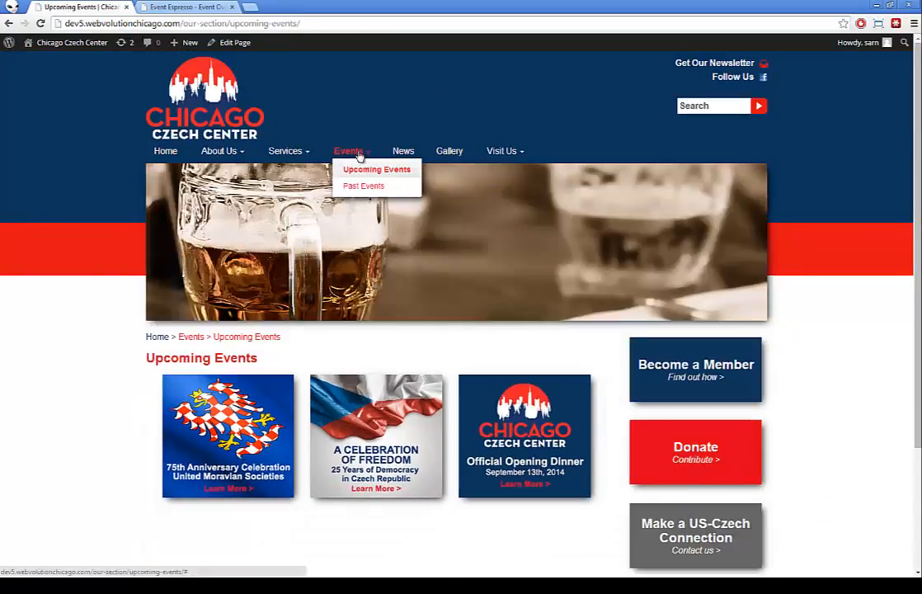
click(357, 186)
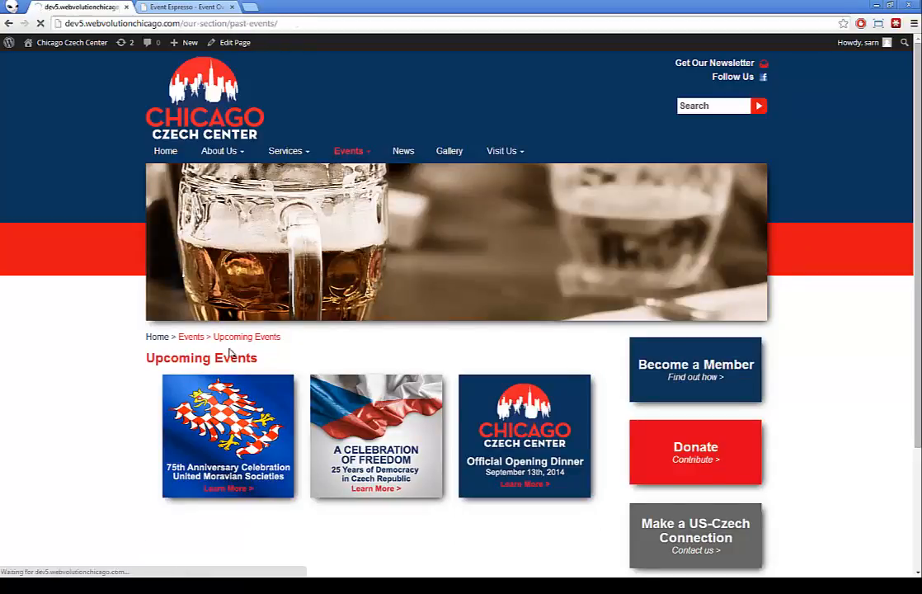
click(180, 9)
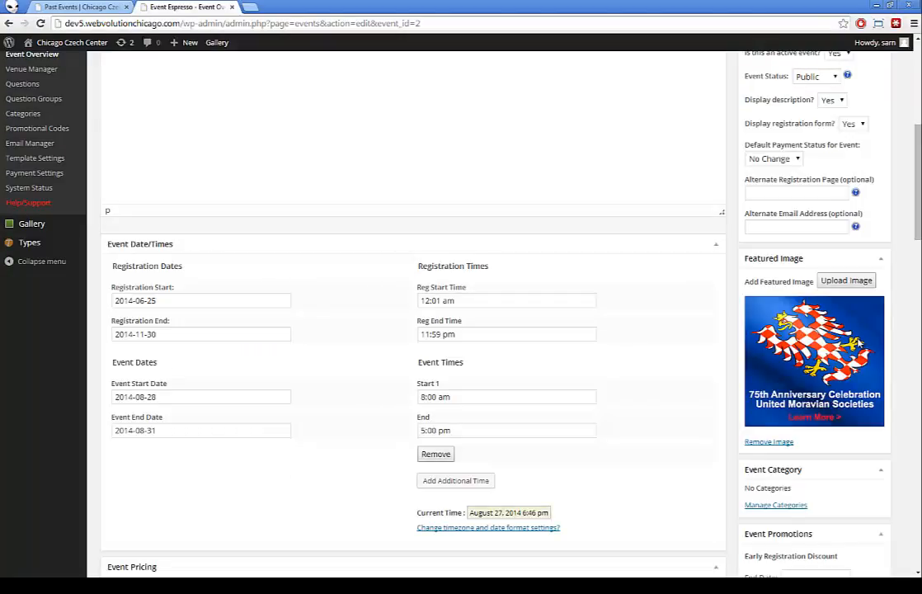
click(94, 8)
click(450, 153)
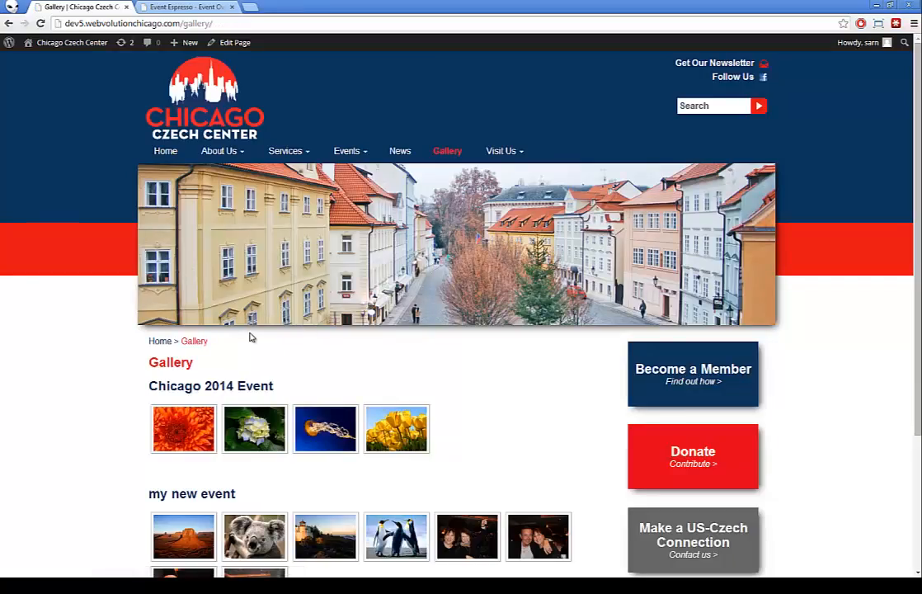
click(175, 7)
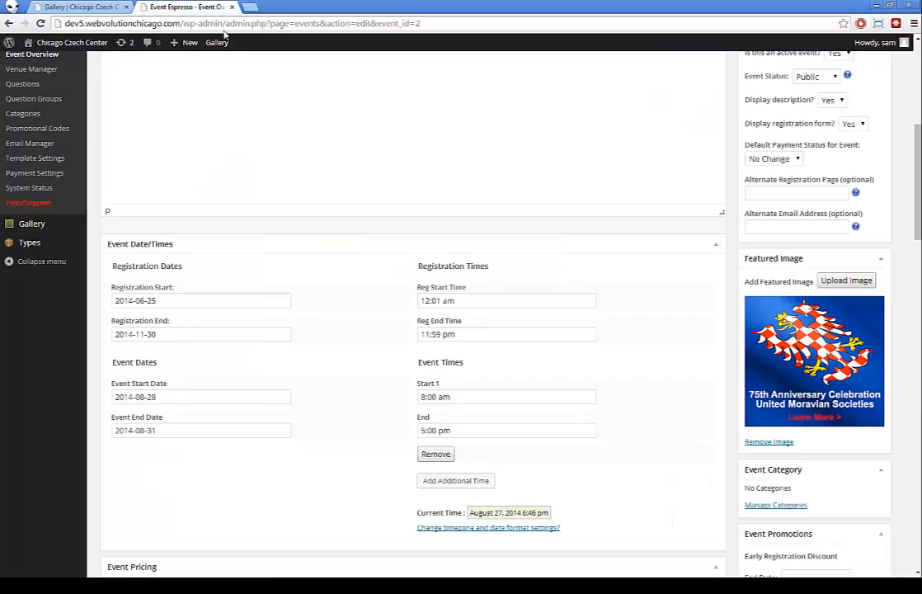
Update the event to save the group registration settings.
scroll(778, 369, down, 1)
scroll(778, 369, up, 1)
scroll(775, 365, down, 3)
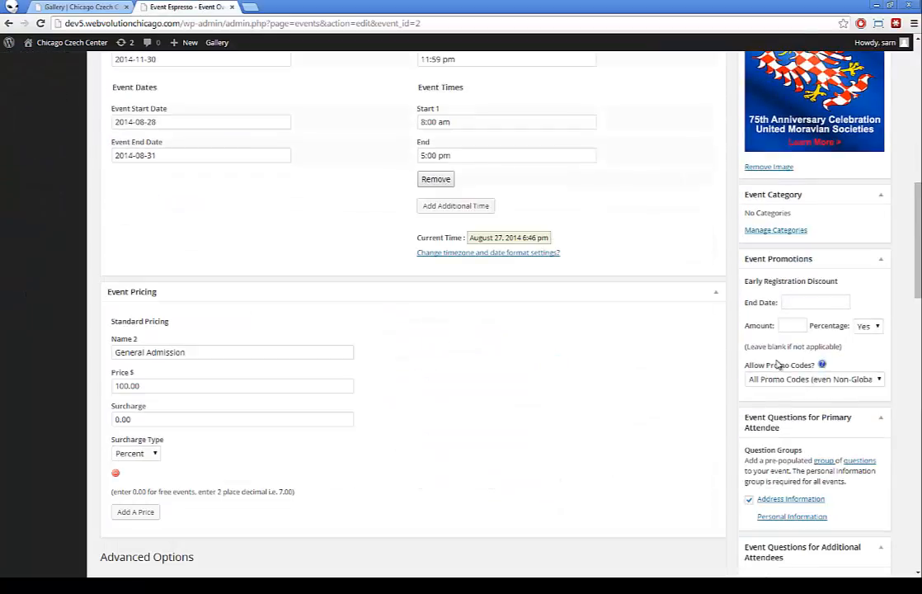
scroll(766, 357, up, 1)
scroll(766, 357, up, 8)
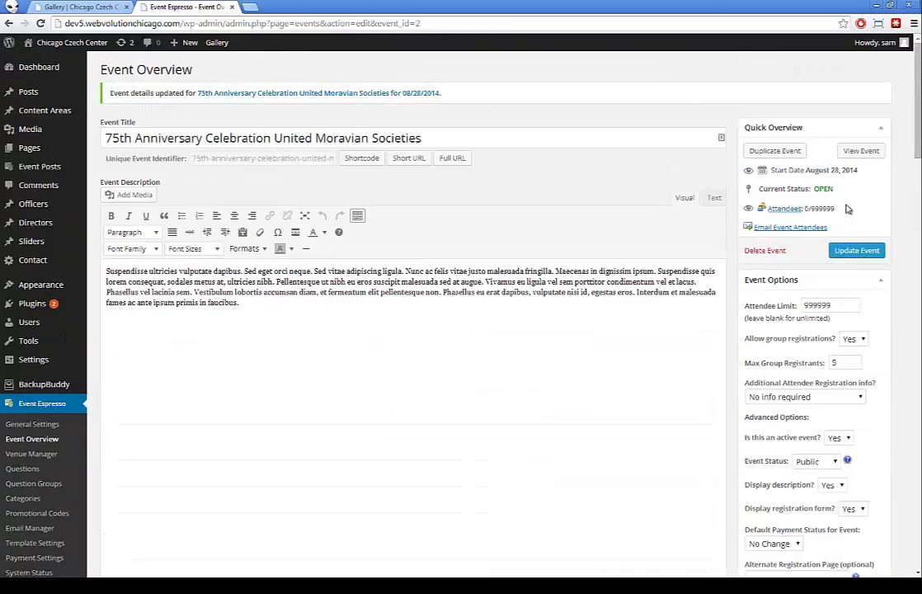
click(842, 250)
Open the 75th Anniversary Celebration registration page from the public site's home page.
click(75, 6)
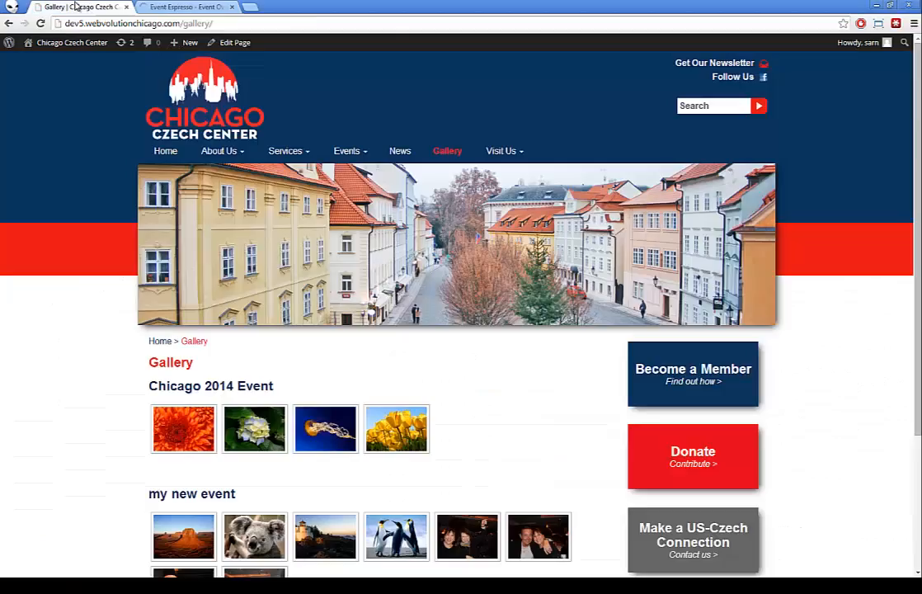
click(166, 152)
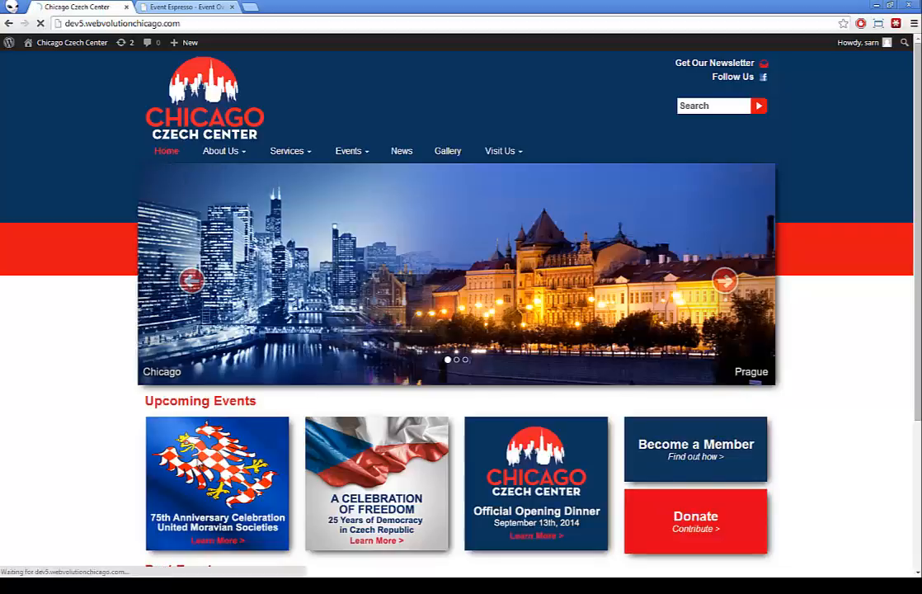
click(189, 436)
scroll(192, 436, down, 5)
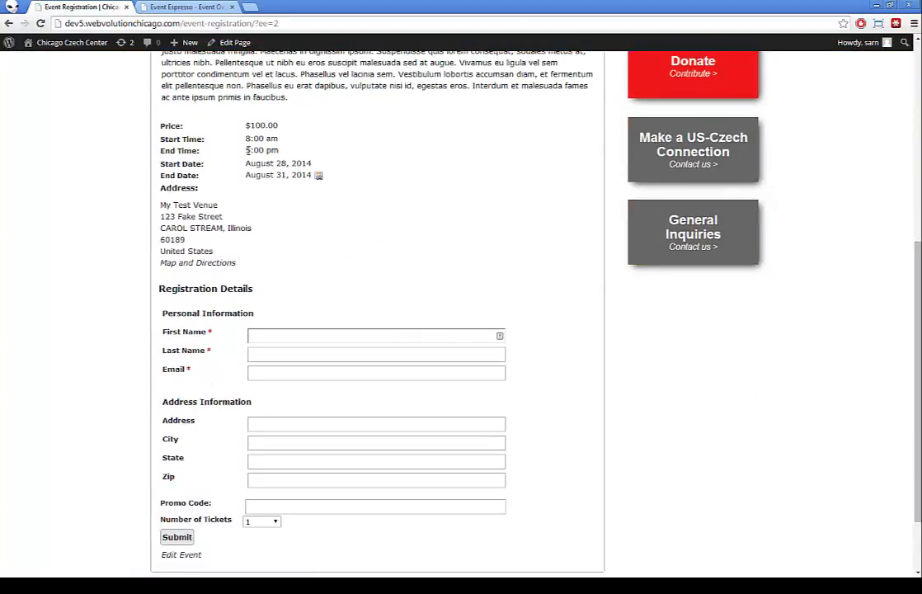
Check the event's price, times, dates and venue address, and view the venue's map before returning to the registration page.
drag(250, 127, 310, 128)
click(240, 139)
drag(239, 138, 313, 175)
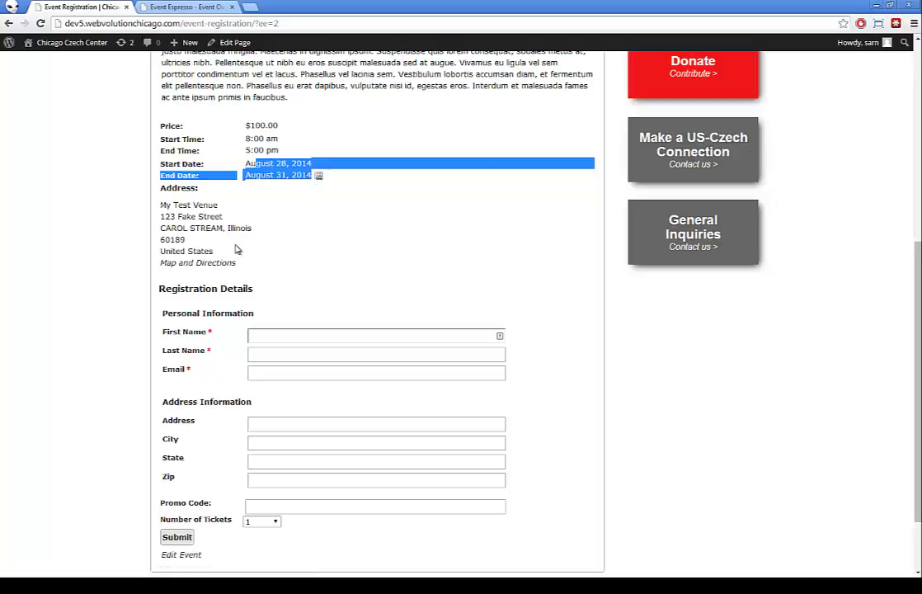
drag(235, 251, 161, 204)
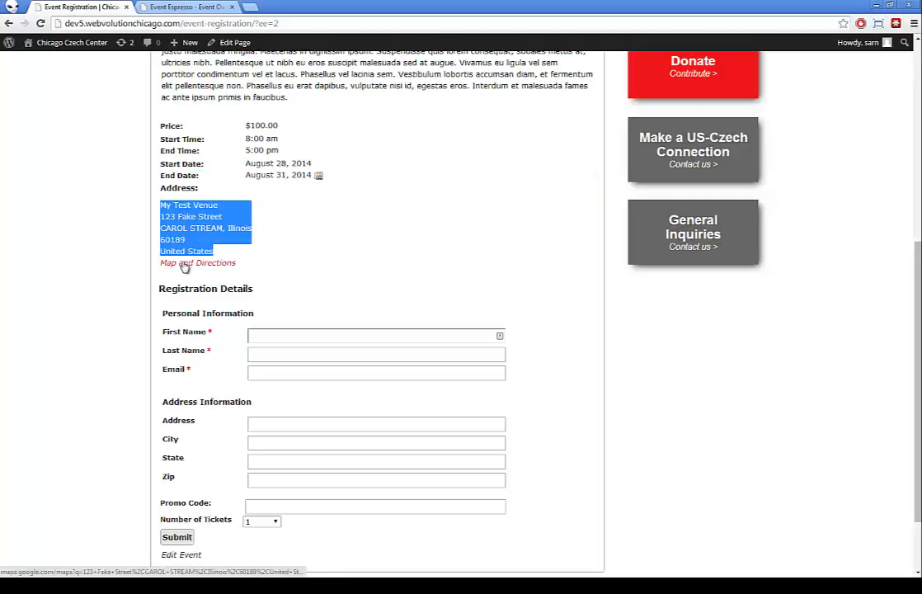
click(184, 264)
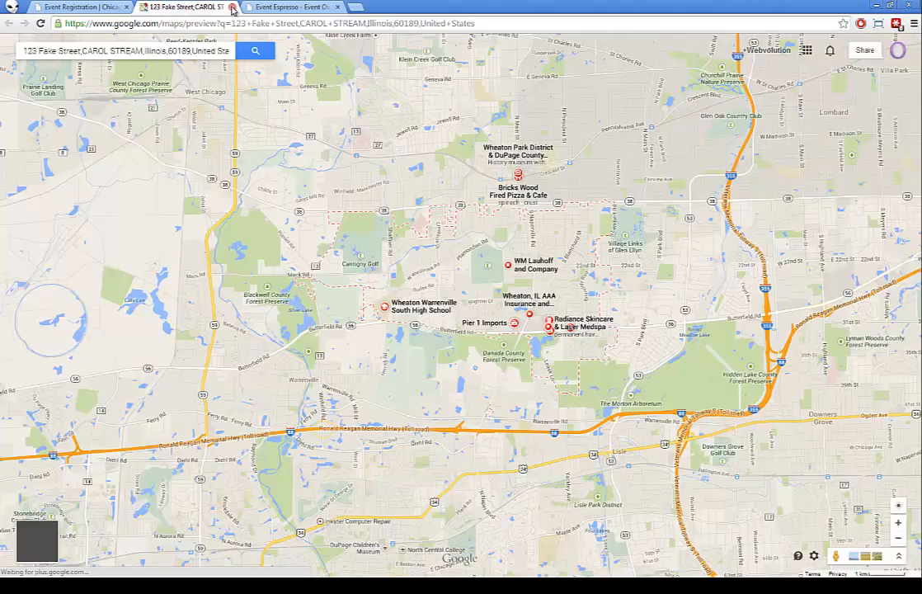
click(232, 10)
Choose 5 tickets on the registration form, and reopen the 75th Anniversary Celebration registration page from the home page.
scroll(169, 198, down, 3)
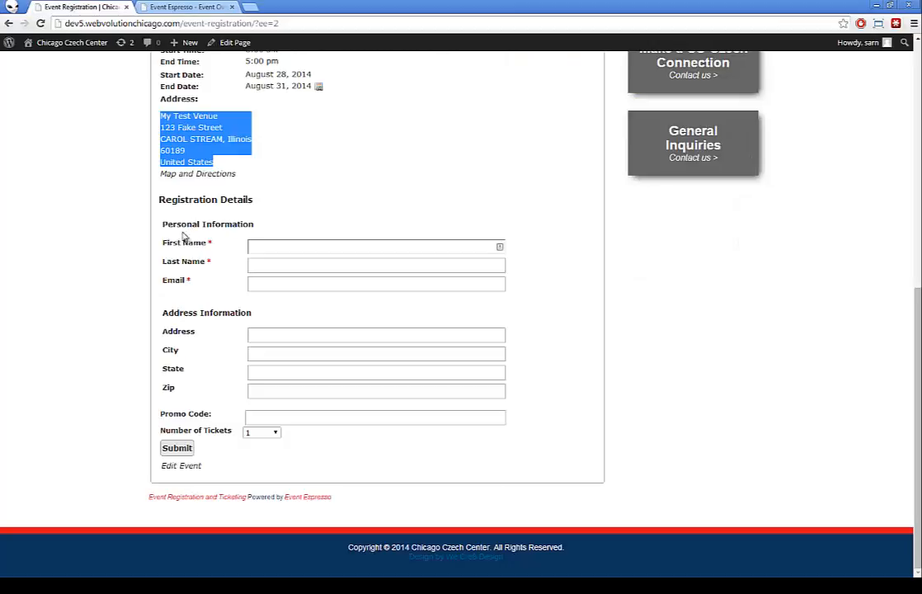
click(261, 435)
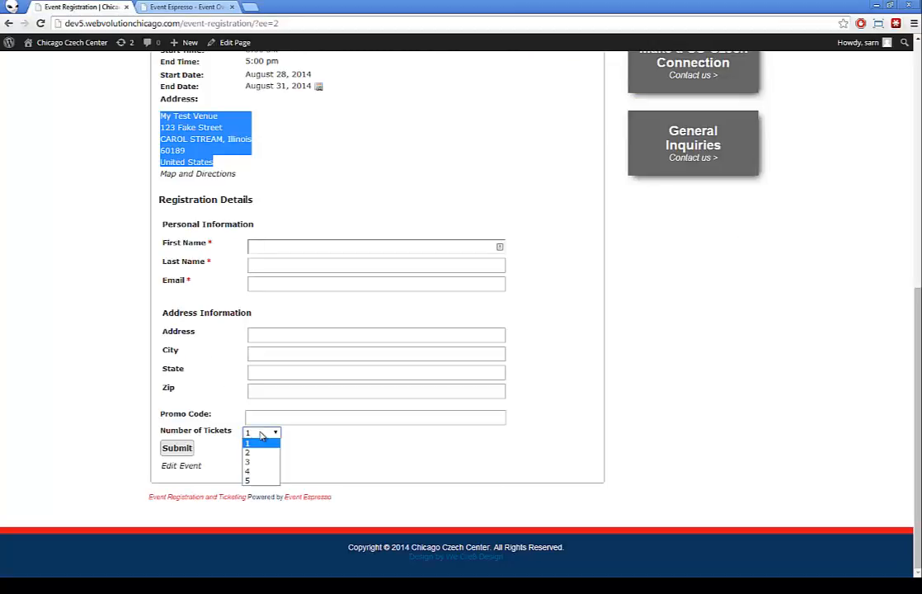
click(263, 481)
scroll(270, 351, up, 5)
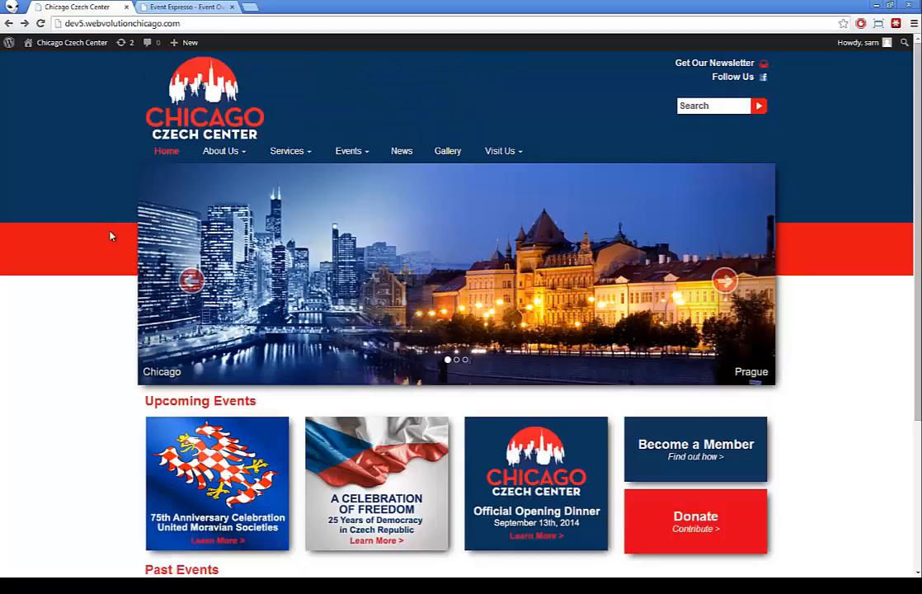
scroll(115, 236, down, 2)
click(175, 340)
scroll(165, 289, down, 9)
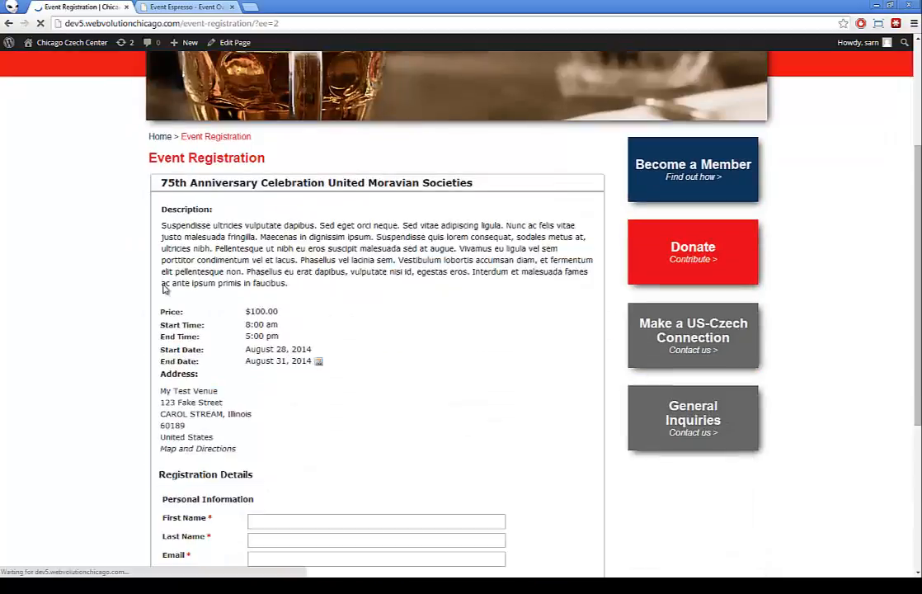
Enter a test first name, last name and e-mail address in the registration form and submit it.
click(276, 248)
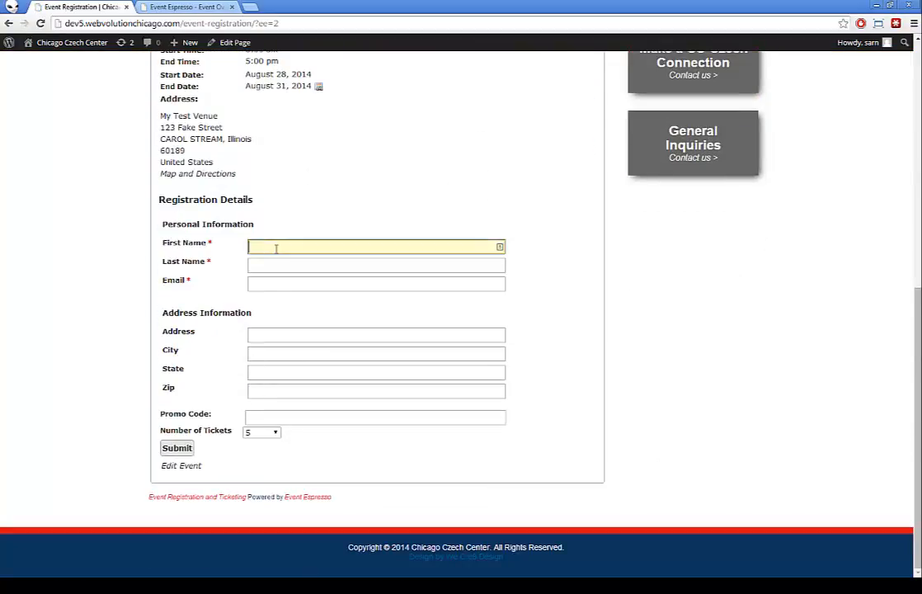
text(asdasda)
click(269, 266)
text(adasd)
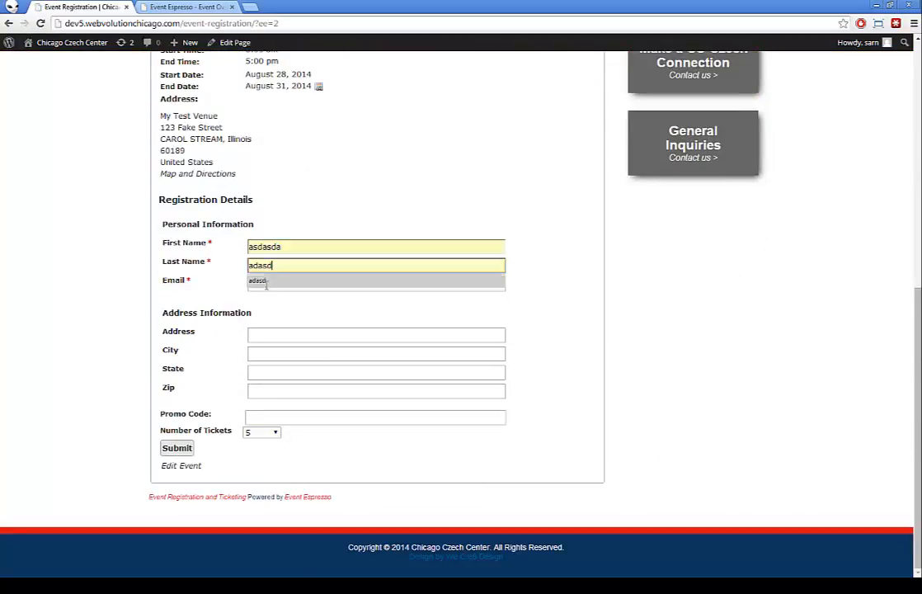
click(266, 284)
text(adsad)
key(Down)
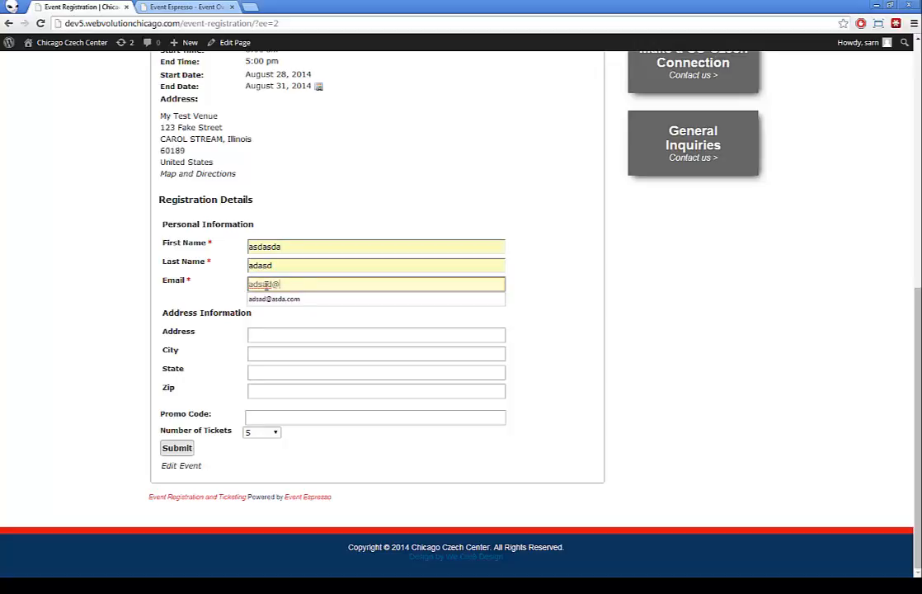
key(Return)
click(179, 447)
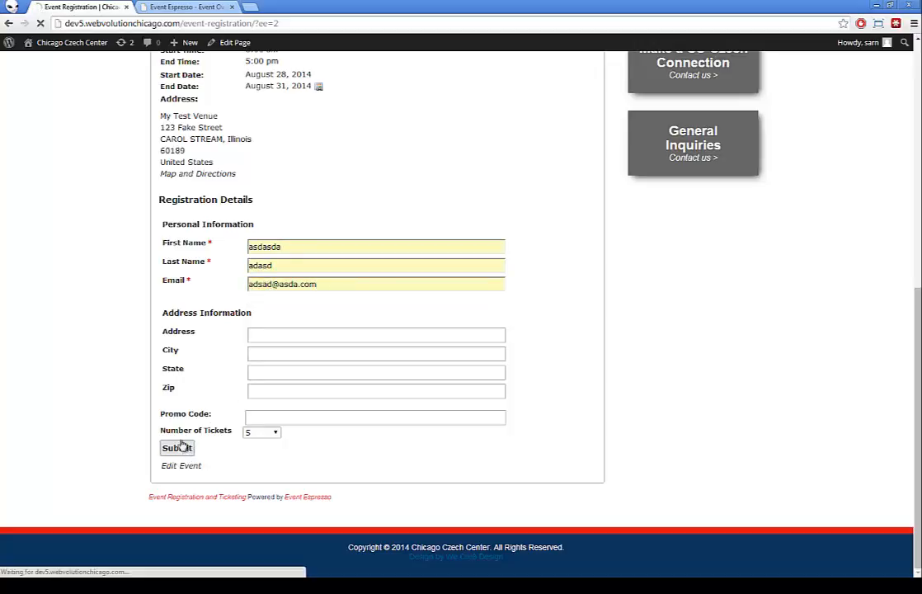
Confirm the test registration for 5 General Admission tickets and proceed to PayPal checkout.
scroll(189, 435, down, 2)
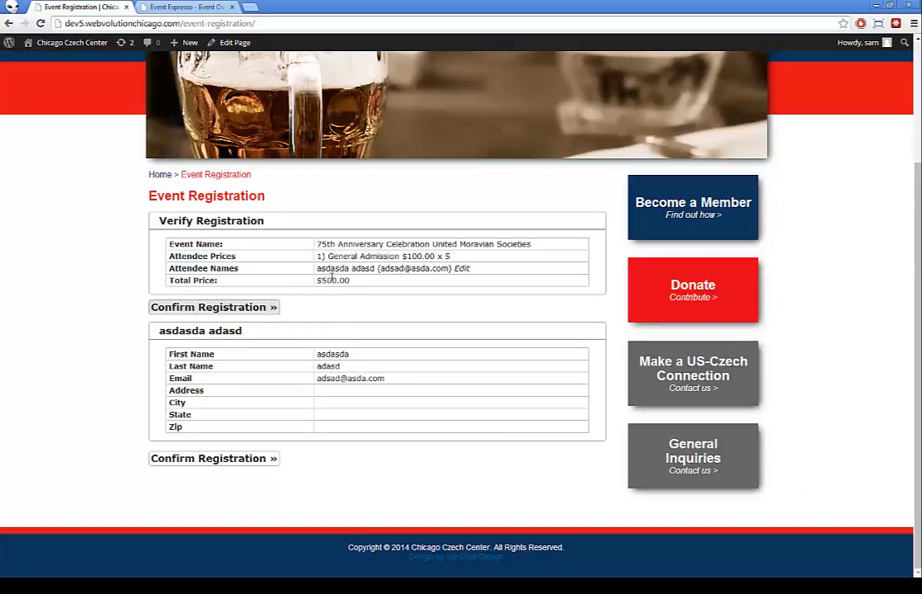
click(225, 309)
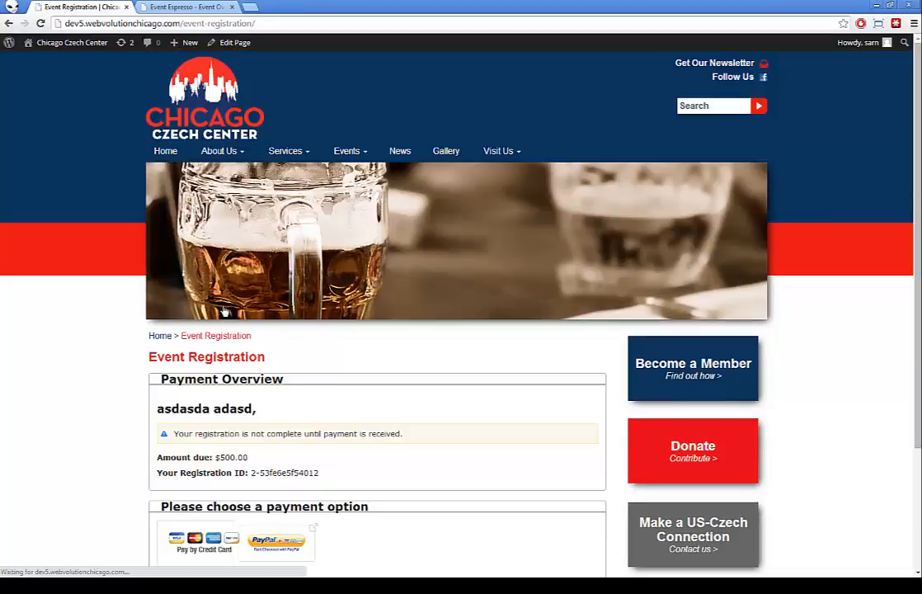
scroll(224, 311, down, 3)
click(264, 377)
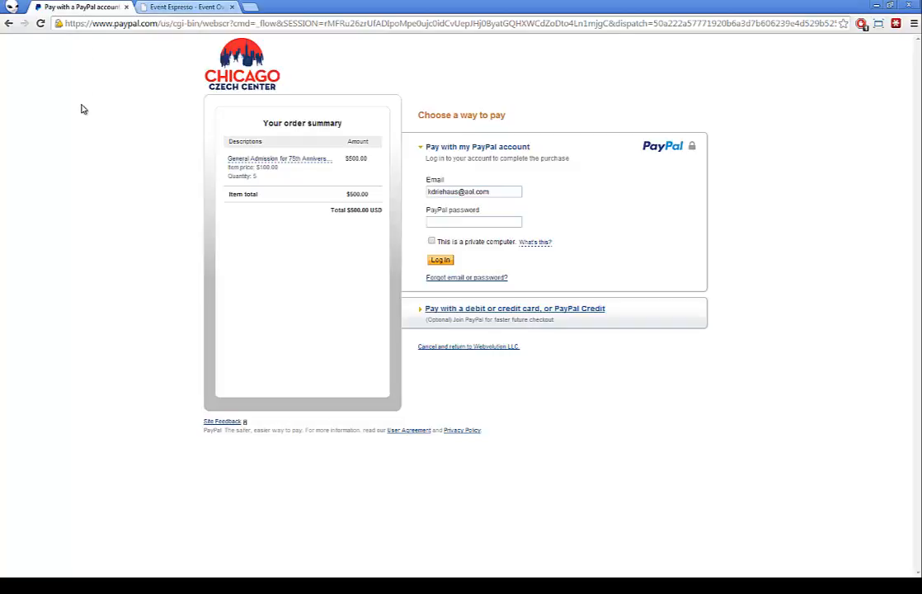
Leave the PayPal checkout without paying and go back through the registration pages to the site's home page.
key(alt+Left)
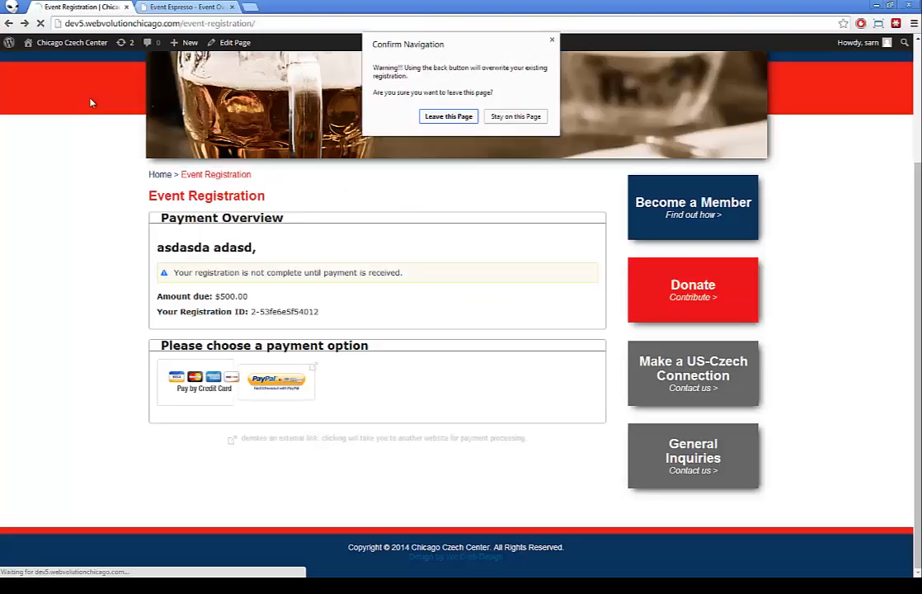
click(449, 115)
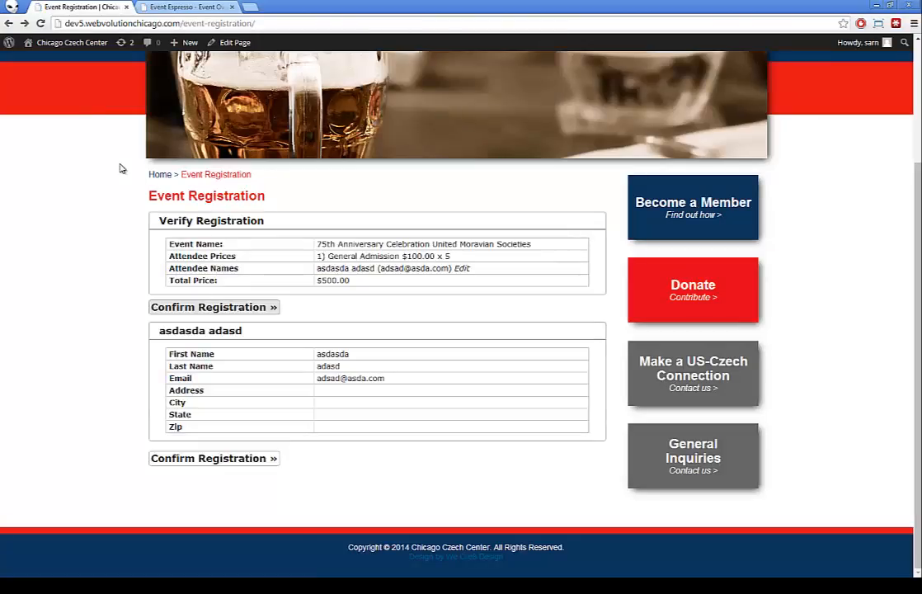
key(alt+Left)
key(alt+Left)
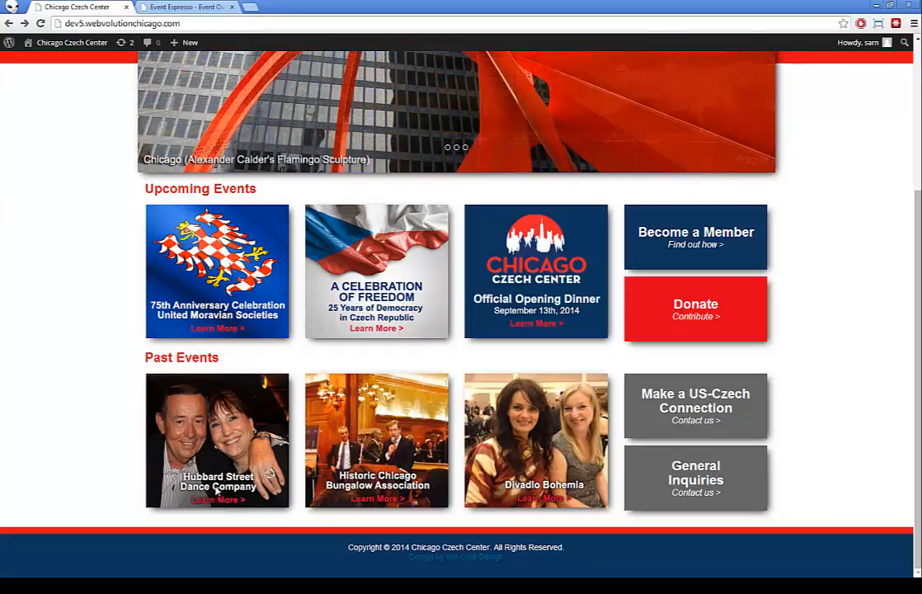
Open chicagoczechcenter.org in a separate tab, review the Historic Chicago Bungalow Association past event's page, and close that tab.
click(251, 7)
text(chicagoczechcenter.org)
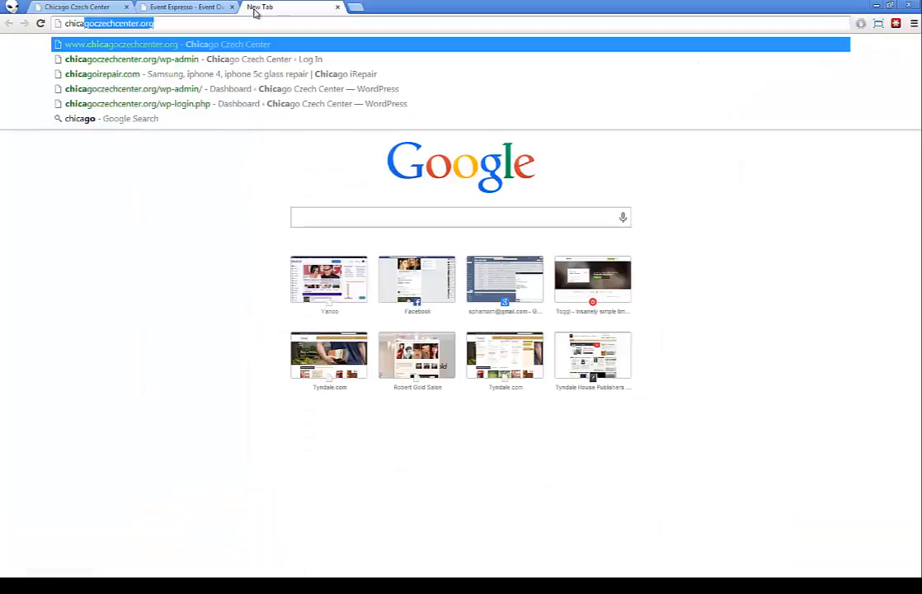
key(Return)
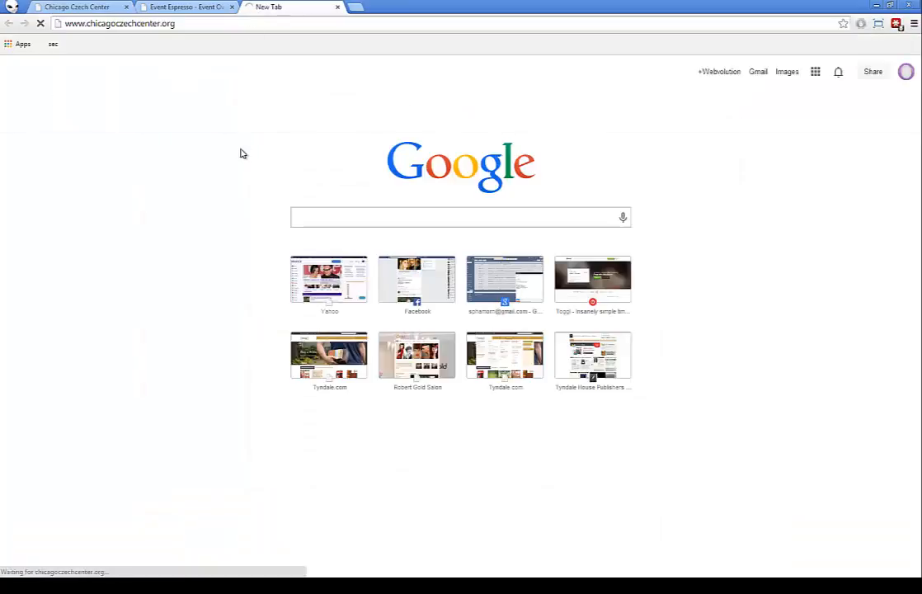
scroll(359, 344, down, 2)
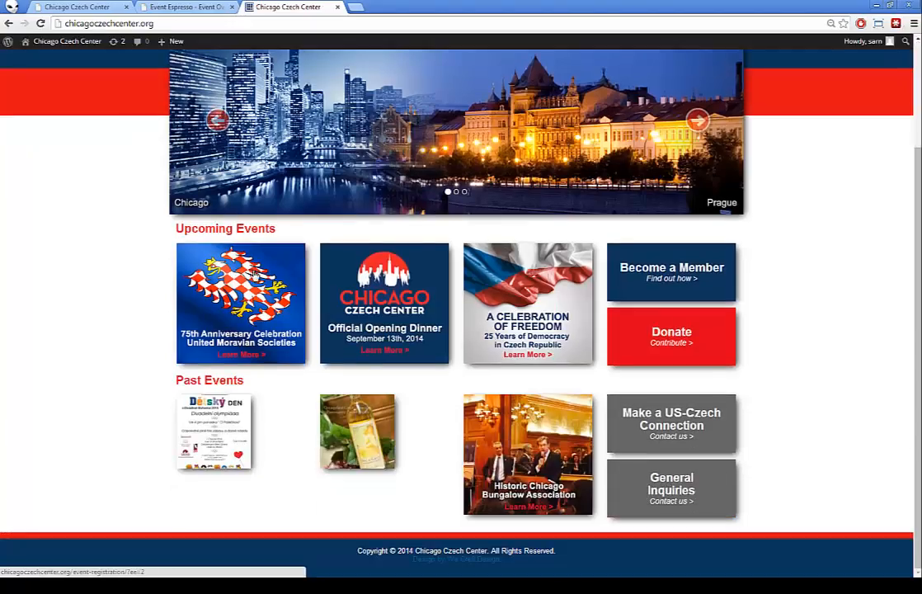
click(499, 425)
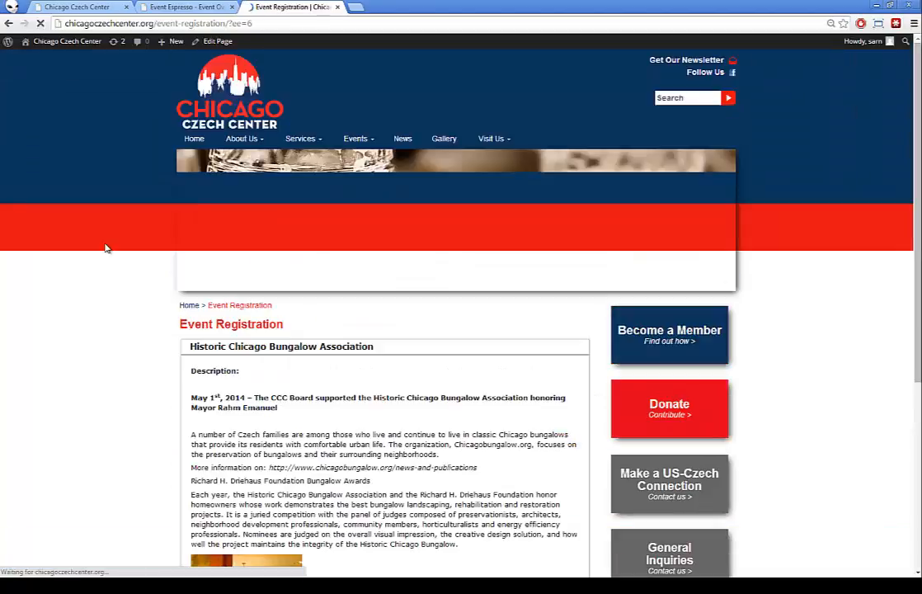
scroll(105, 248, down, 2)
scroll(115, 251, down, 1)
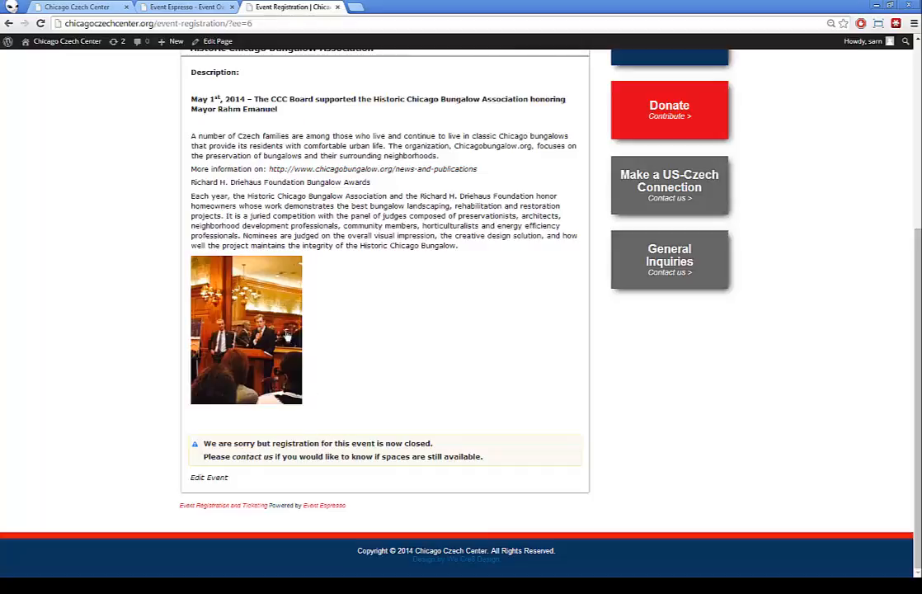
scroll(247, 293, up, 1)
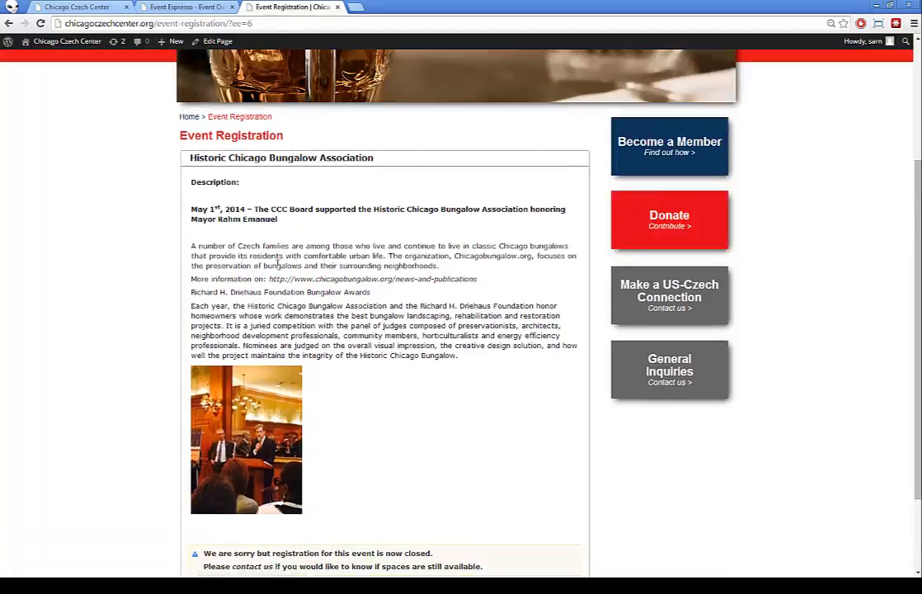
click(338, 6)
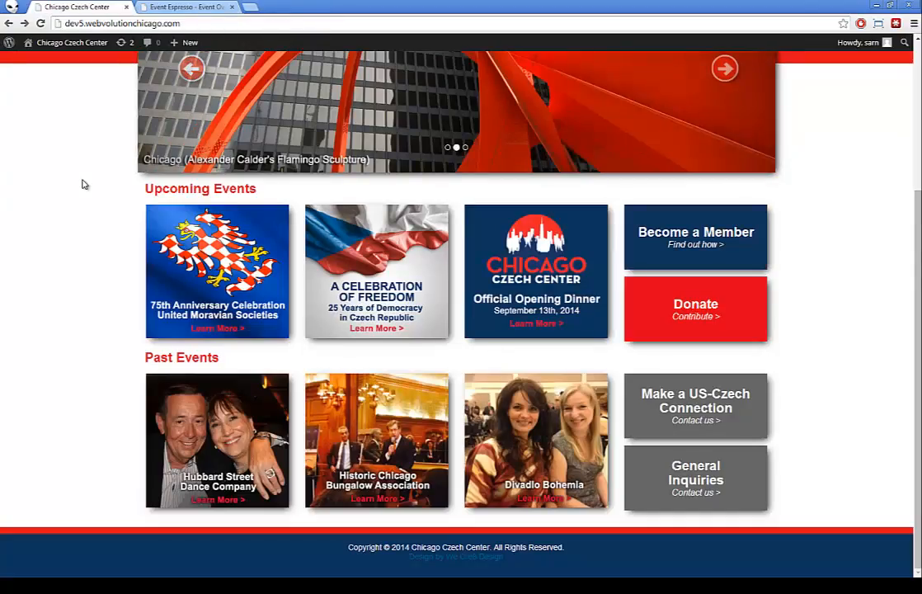
Create a new event in Event Espresso titled "My New Test Event" with the description "event description example sentence".
click(186, 7)
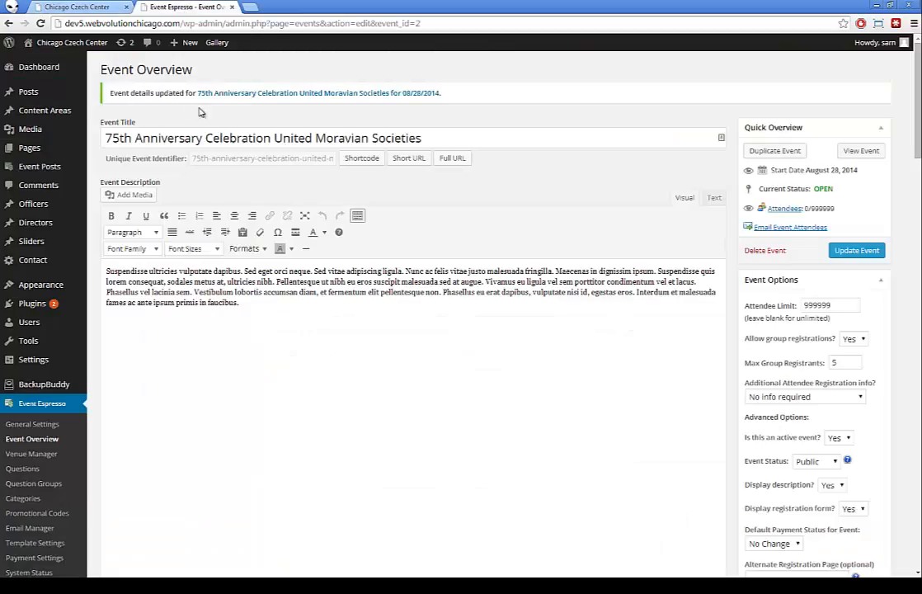
click(32, 440)
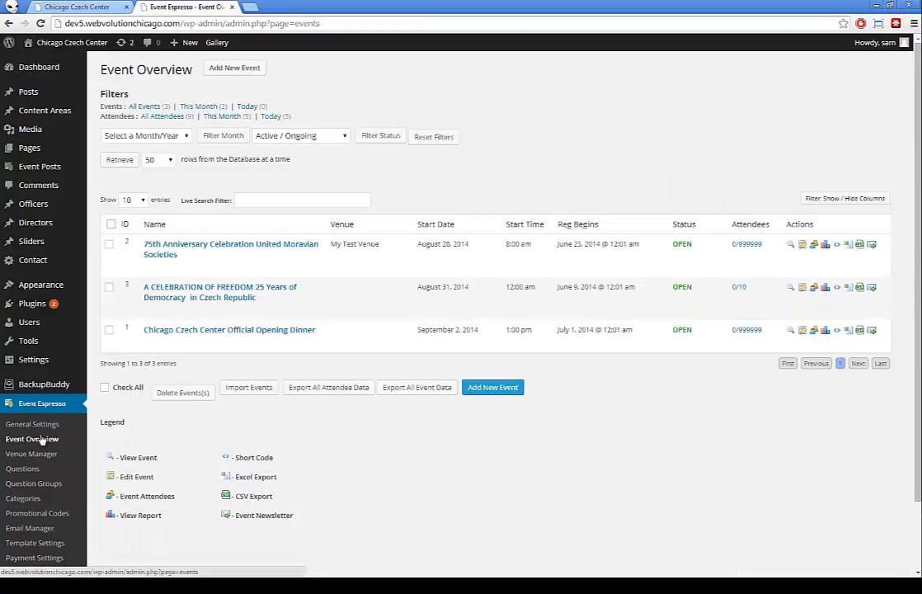
click(250, 71)
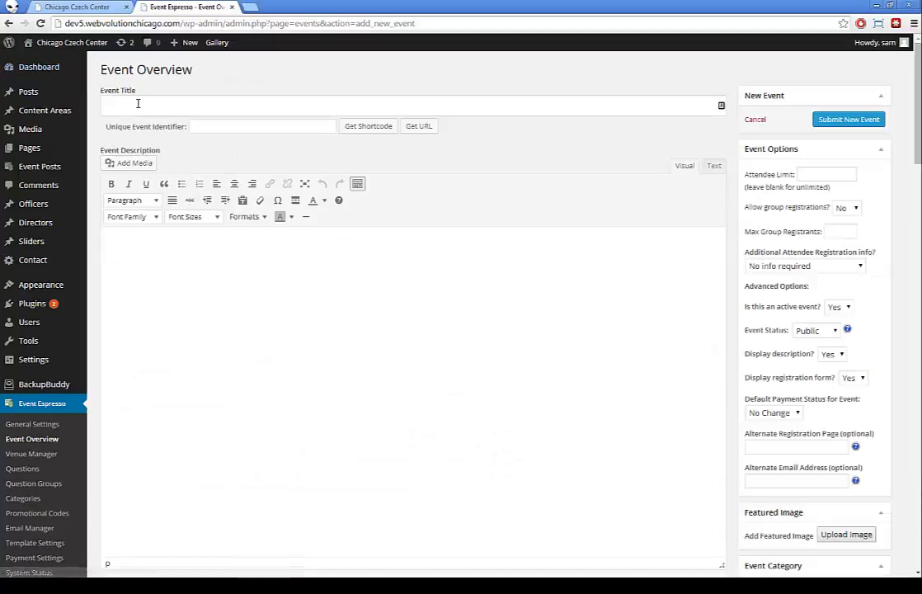
click(138, 104)
text(My New Test Event)
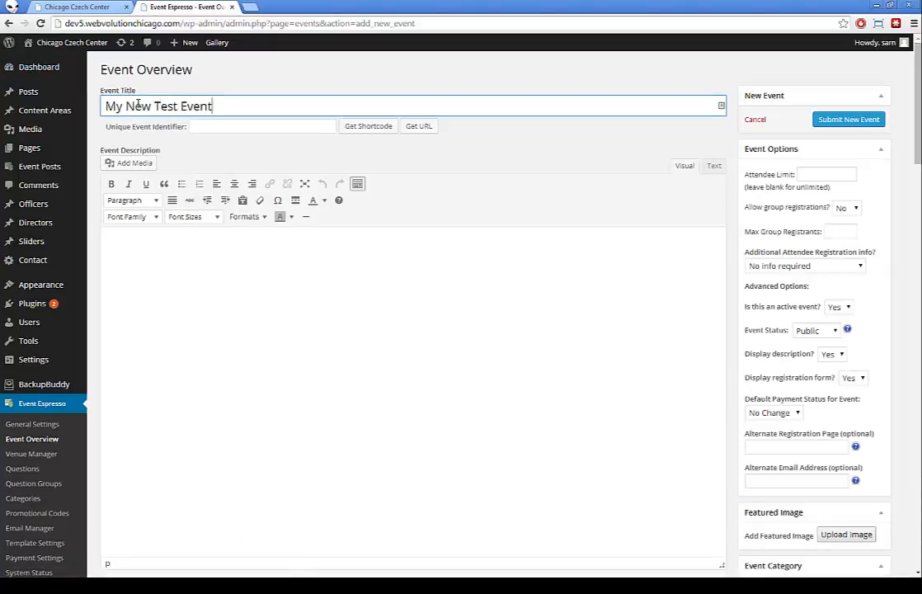
click(206, 318)
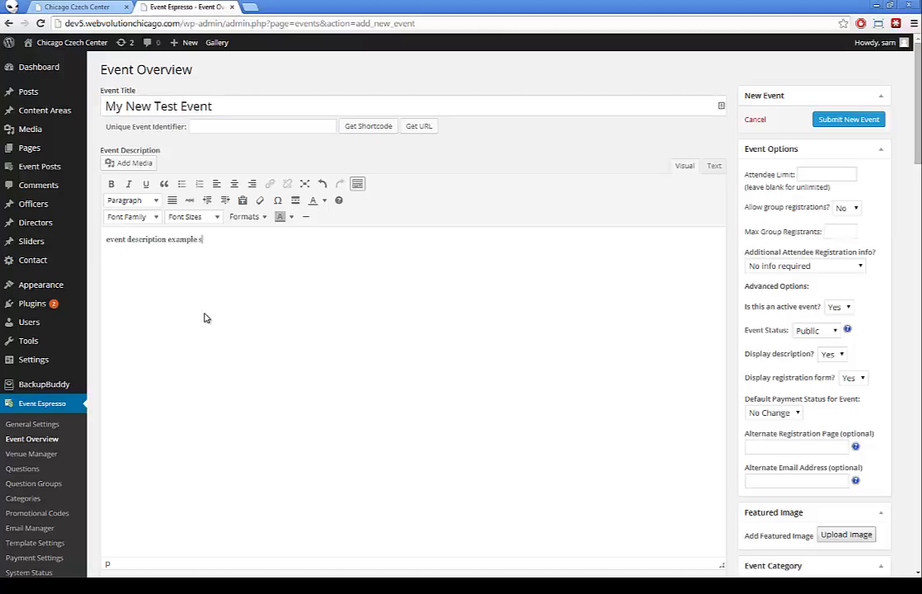
Set the new event's attendee limit to 50 and allow group registrations with a maximum of 5 registrants.
click(823, 175)
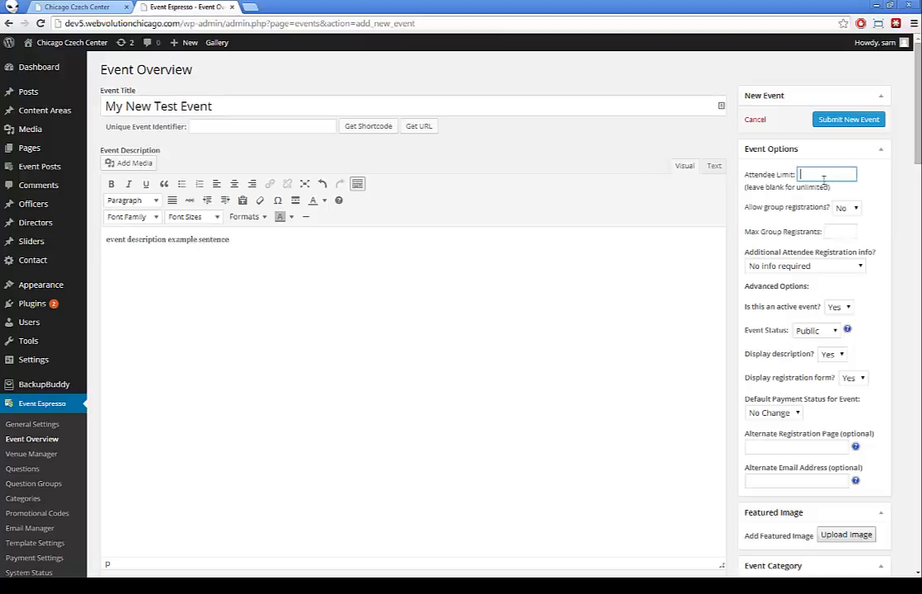
click(841, 234)
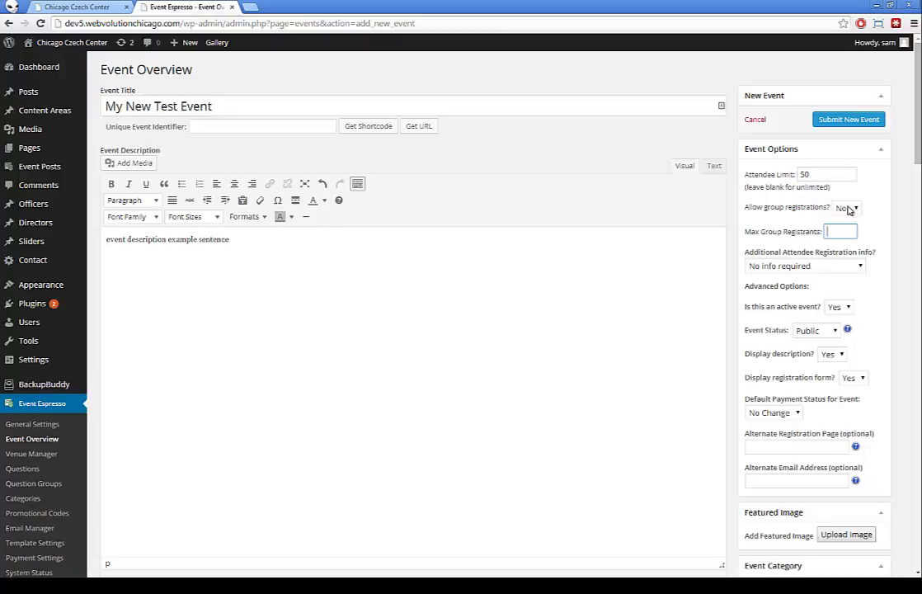
click(848, 209)
click(845, 227)
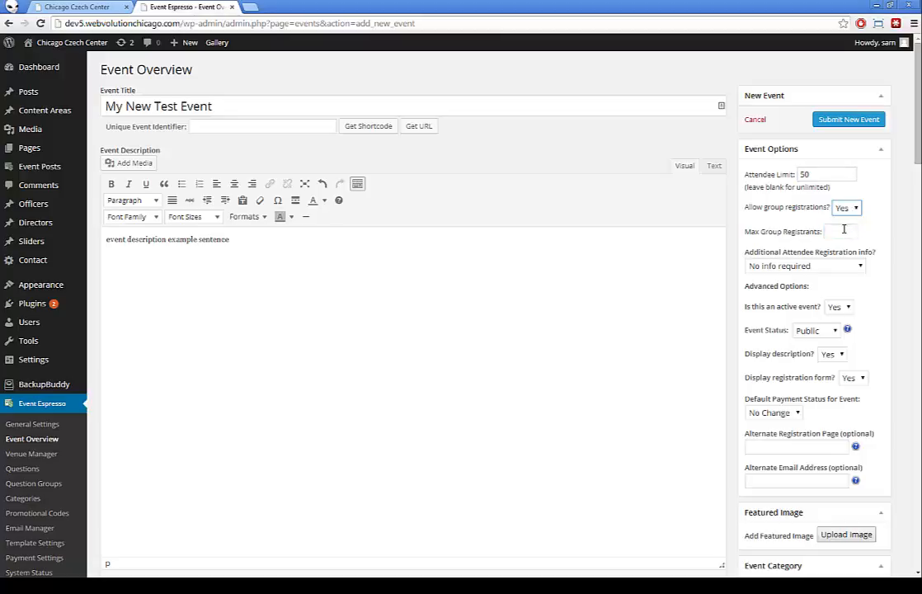
text(5)
Upload TEST-EVENT-1.jpg from the computer and set it as the event's featured image.
scroll(805, 284, down, 2)
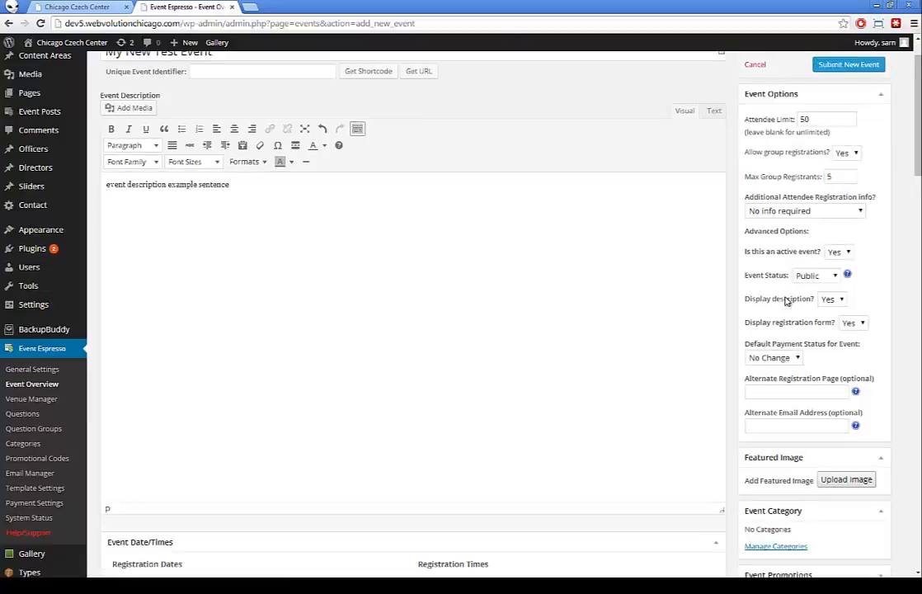
click(846, 370)
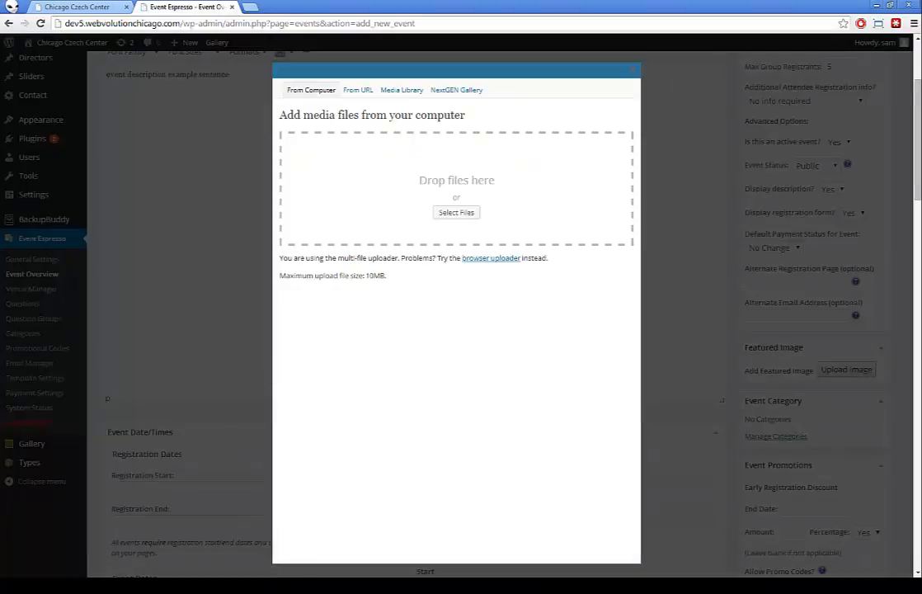
drag(0, 157, 460, 178)
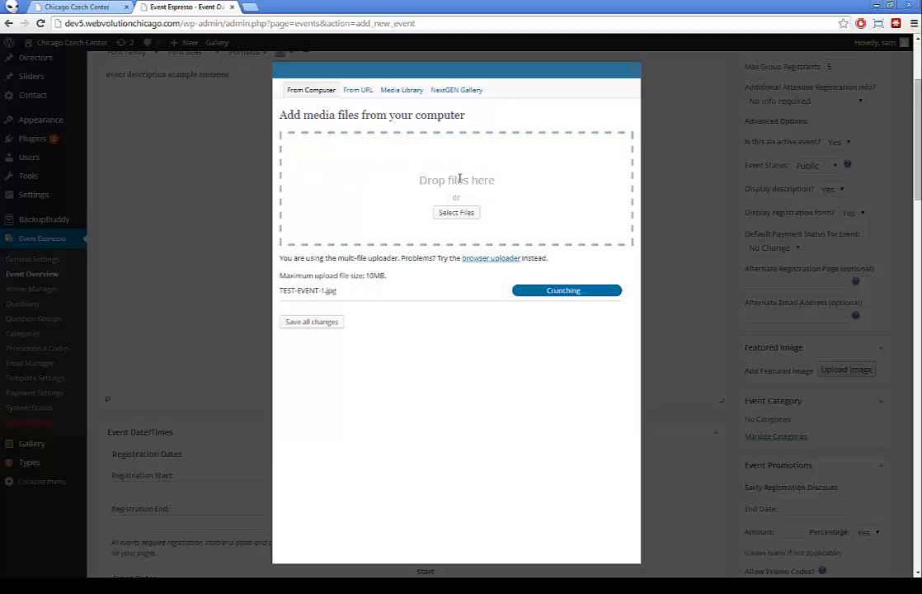
scroll(390, 227, down, 3)
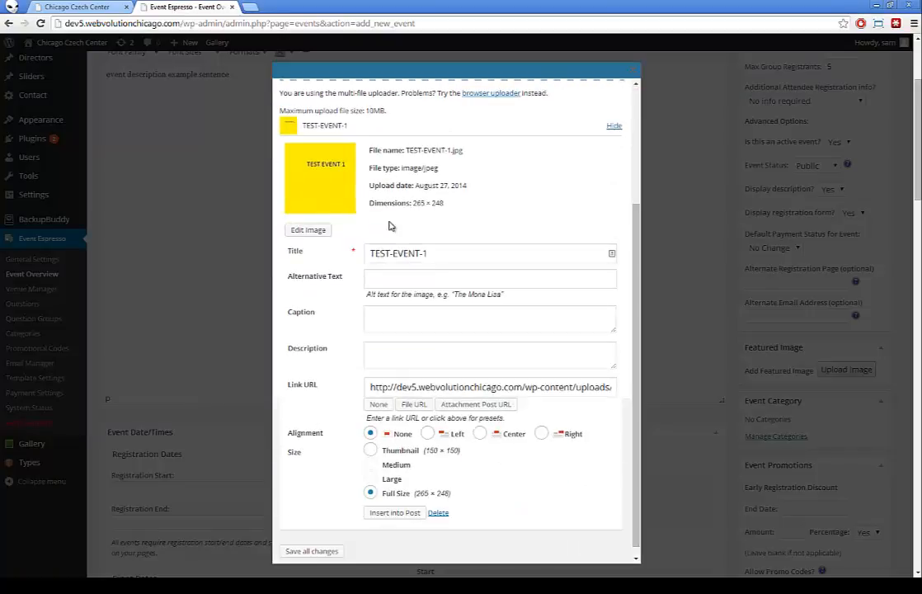
scroll(381, 195, down, 2)
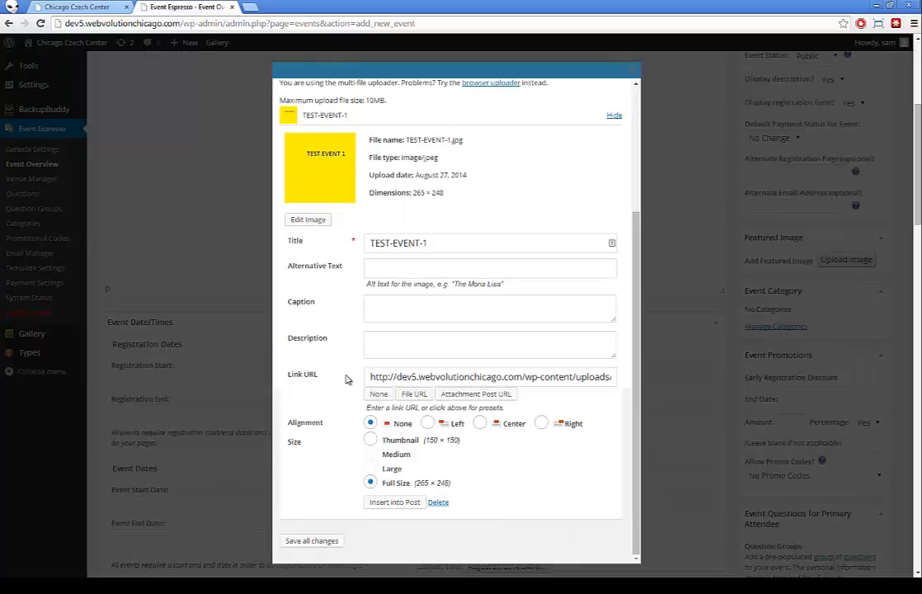
click(308, 542)
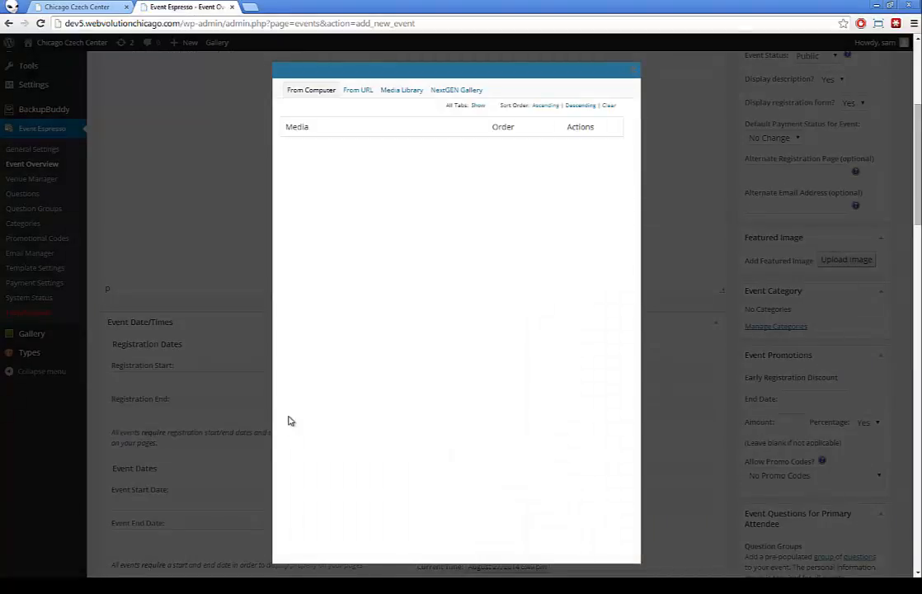
scroll(553, 198, down, 2)
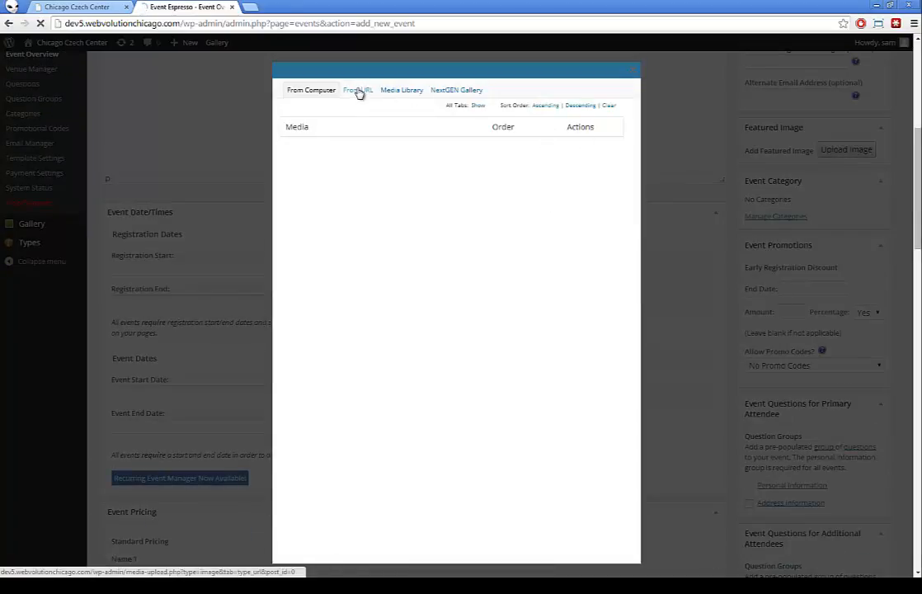
click(443, 93)
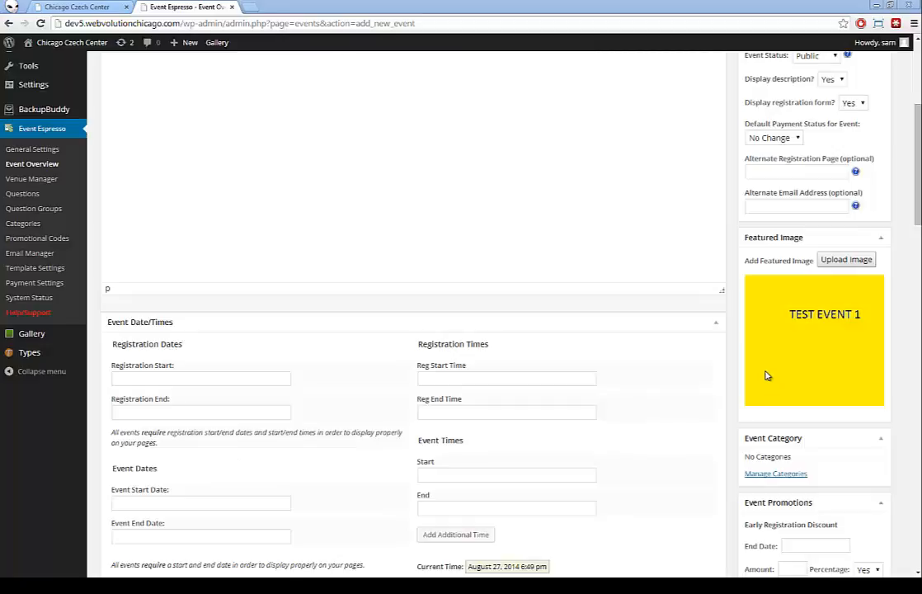
Set the registration dates from 2014-08-24 to 2014-08-28 and the event start and end dates to 2014-08-30.
click(146, 378)
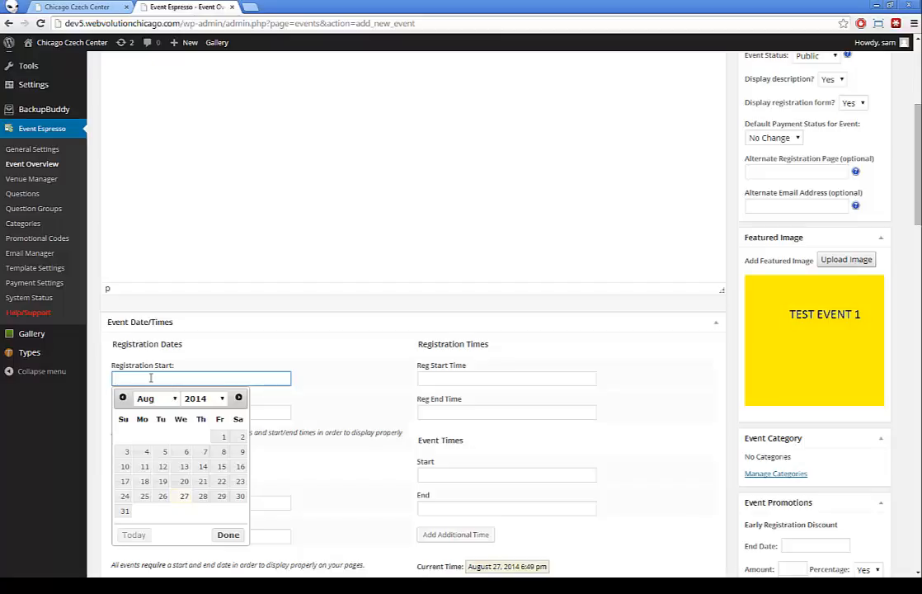
click(125, 497)
click(148, 412)
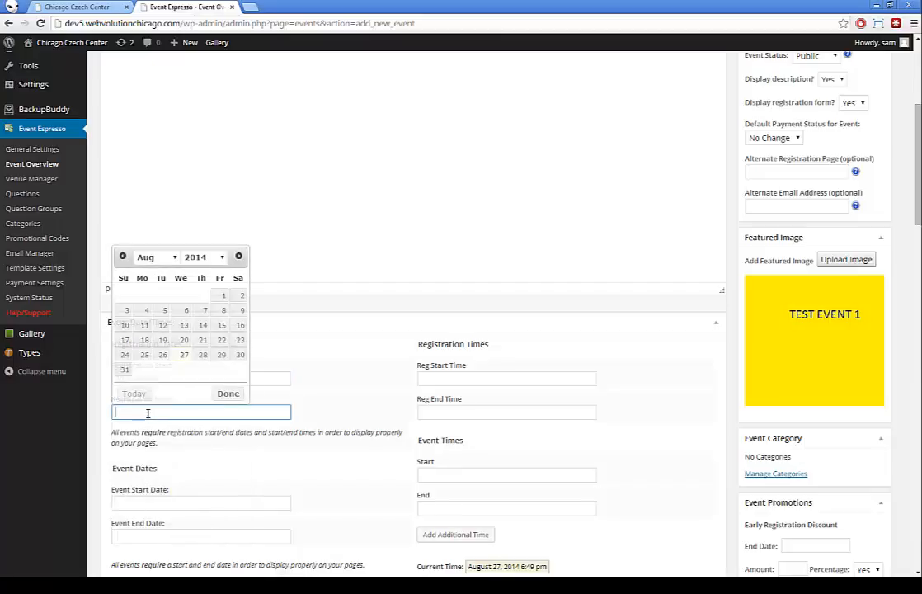
click(202, 355)
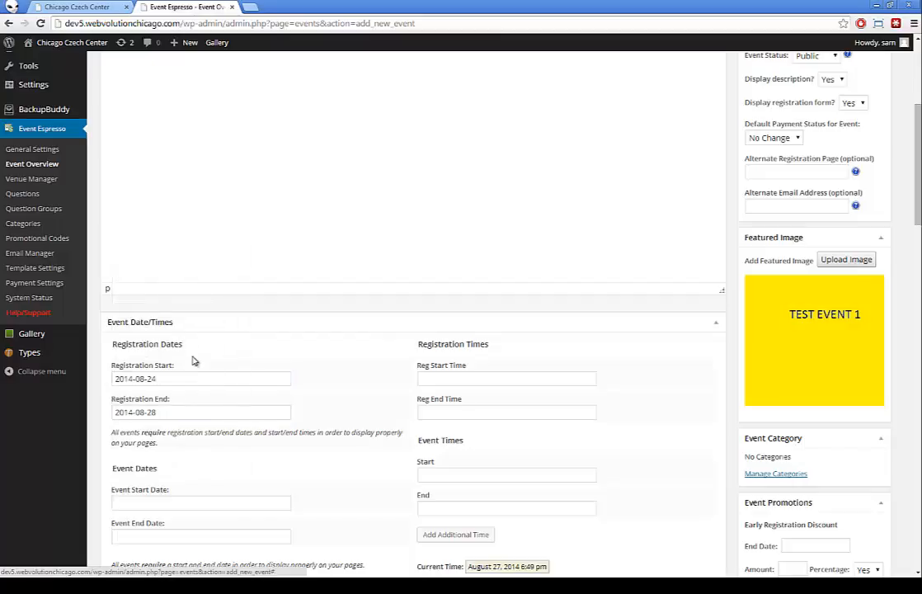
click(174, 501)
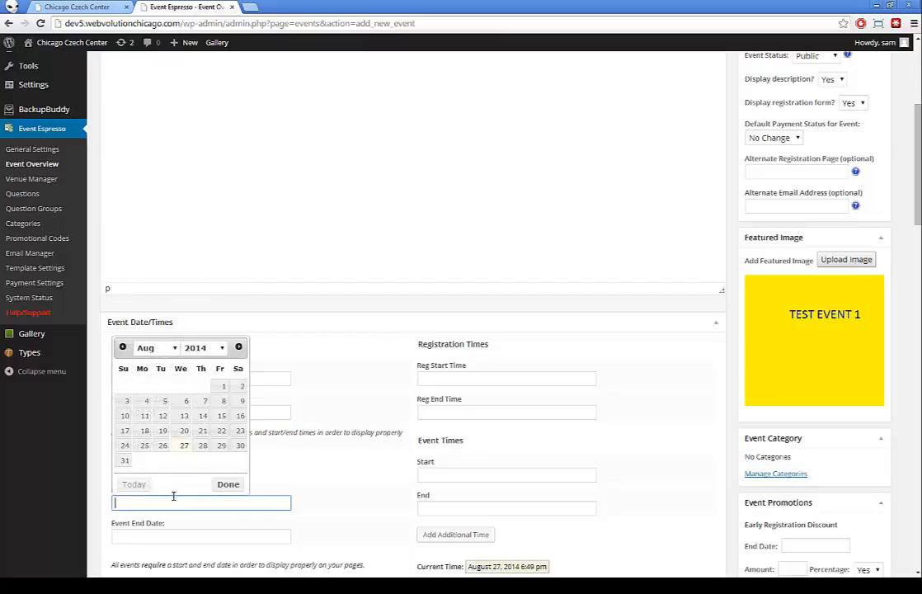
click(240, 446)
scroll(173, 445, down, 1)
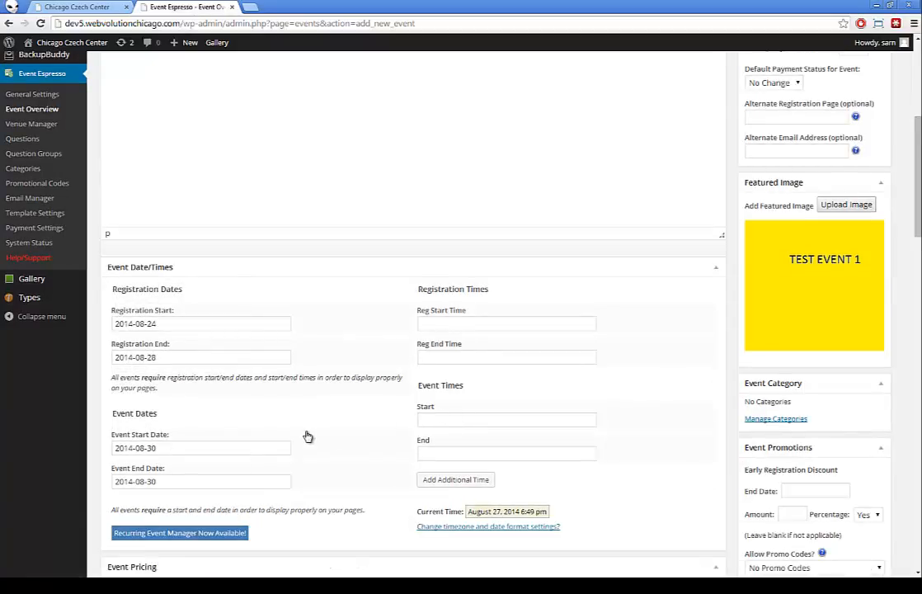
Set the new event's start time to 7:00 AM and its end time to 3:00PM.
click(422, 419)
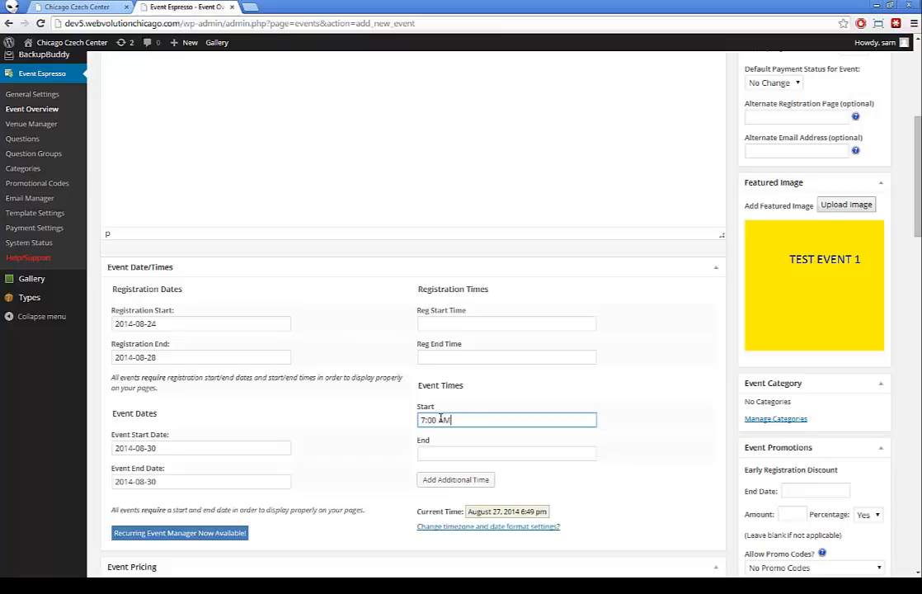
click(448, 453)
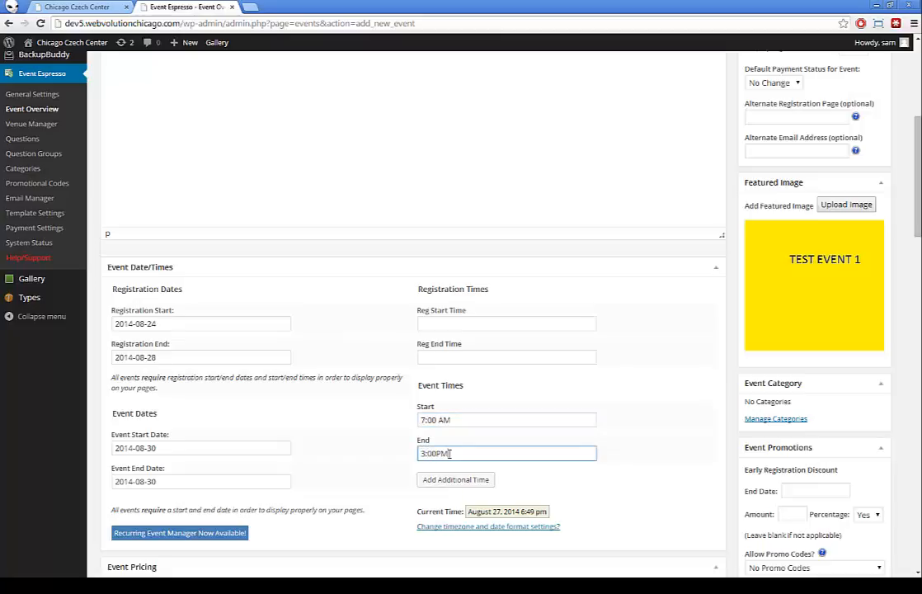
Review the pricing, venue, meta and email confirmation sections of the new event, and submit the event.
scroll(93, 519, down, 3)
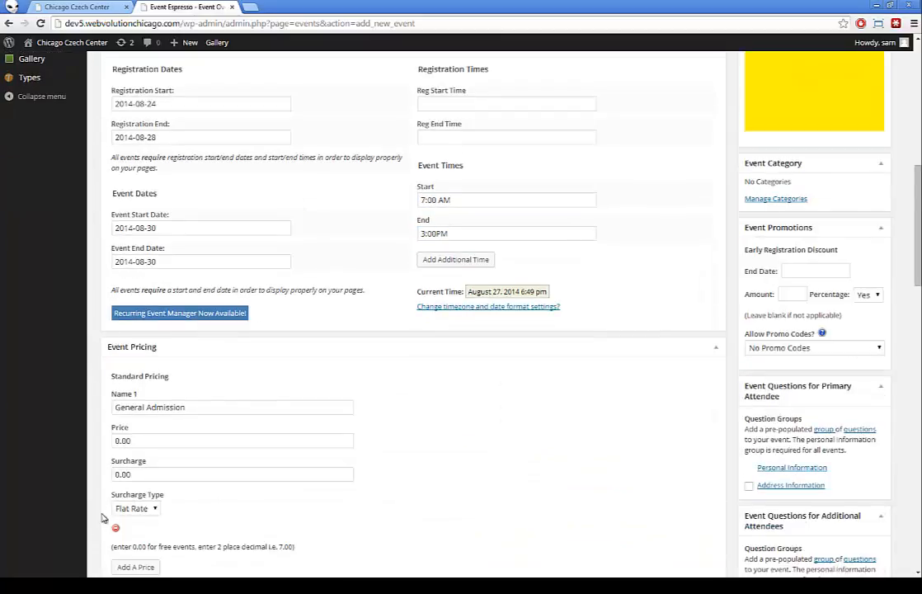
click(152, 445)
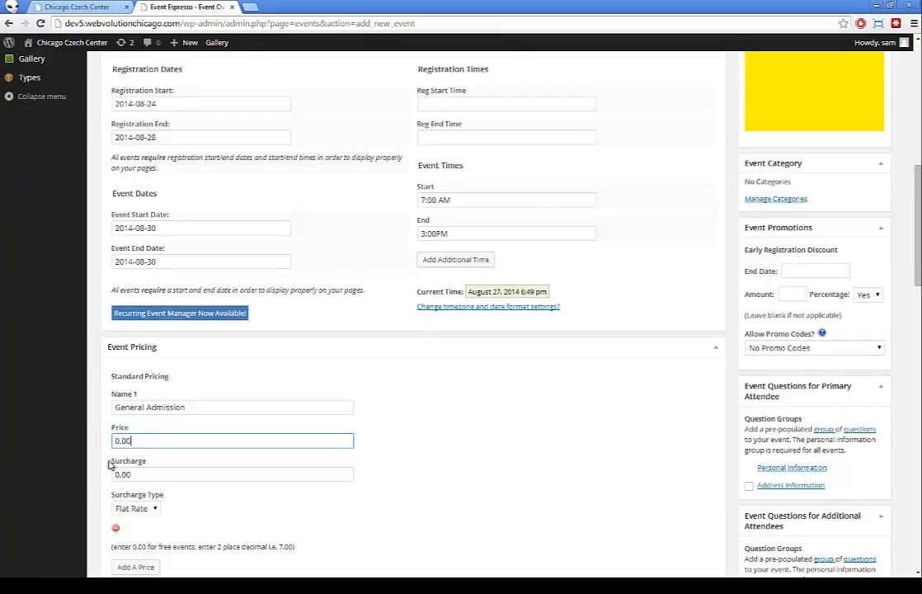
scroll(112, 455, down, 5)
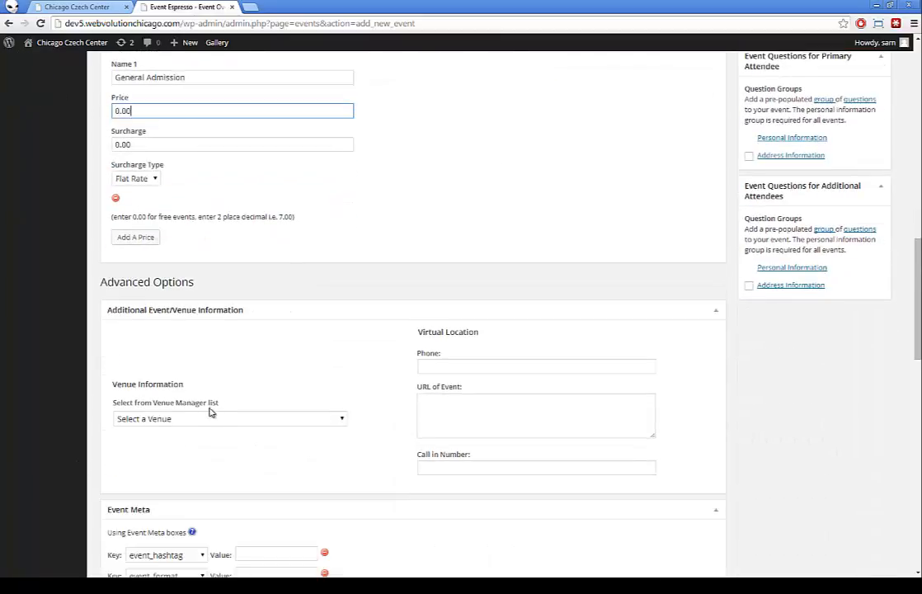
scroll(189, 367, down, 2)
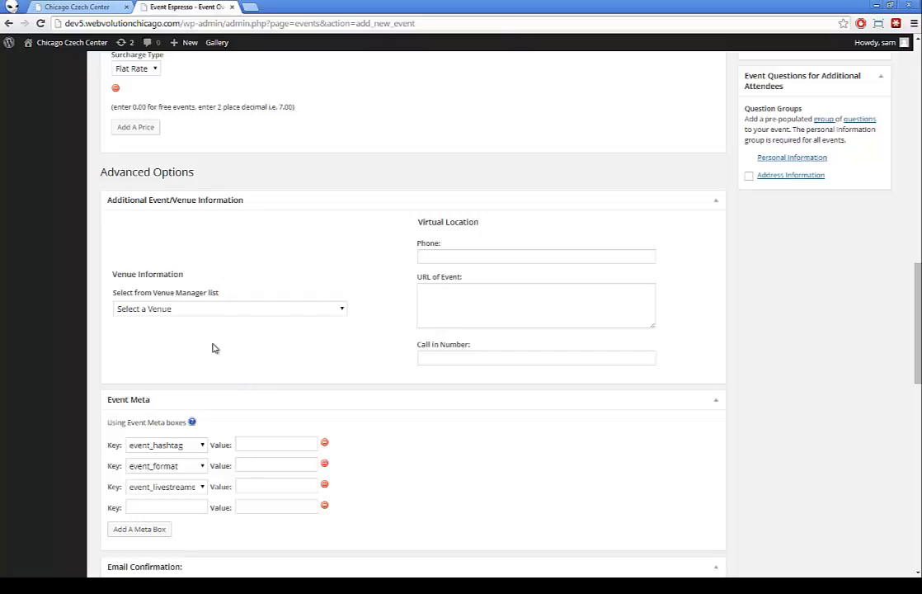
scroll(215, 349, down, 8)
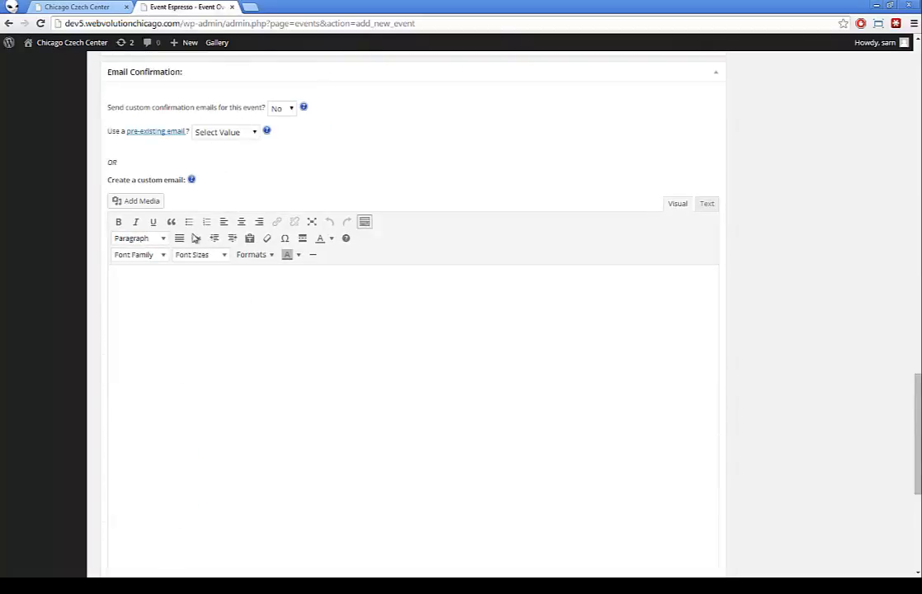
scroll(195, 239, down, 5)
scroll(426, 309, up, 20)
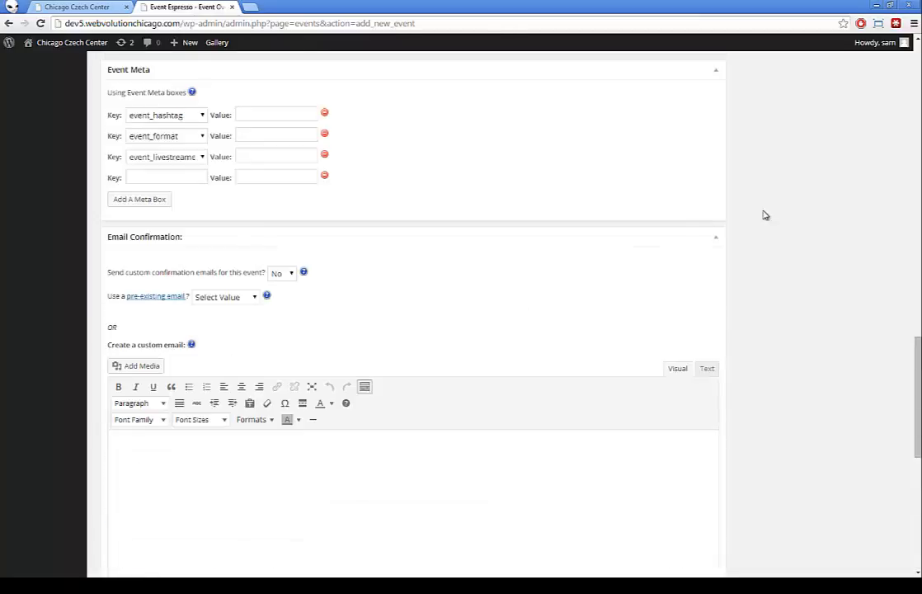
scroll(854, 172, up, 5)
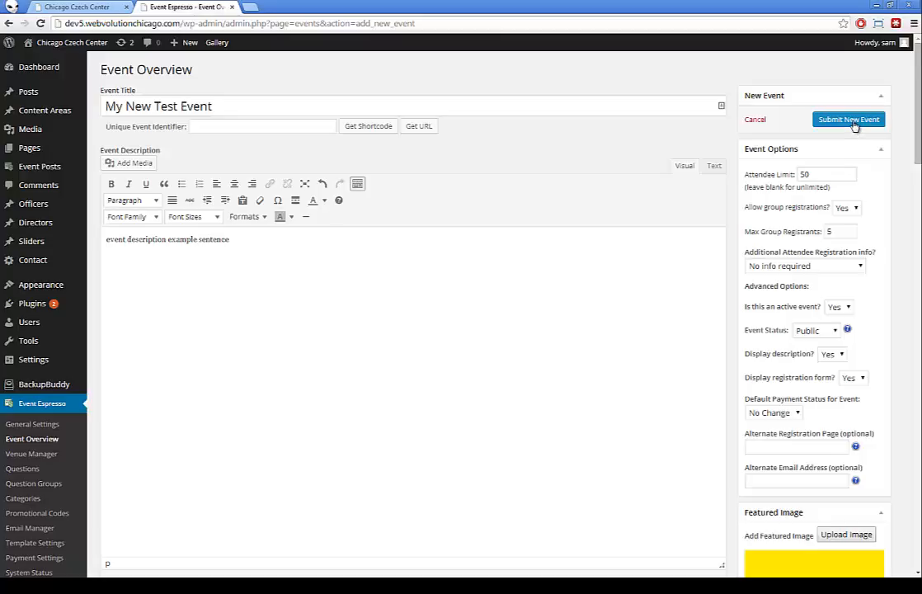
click(855, 123)
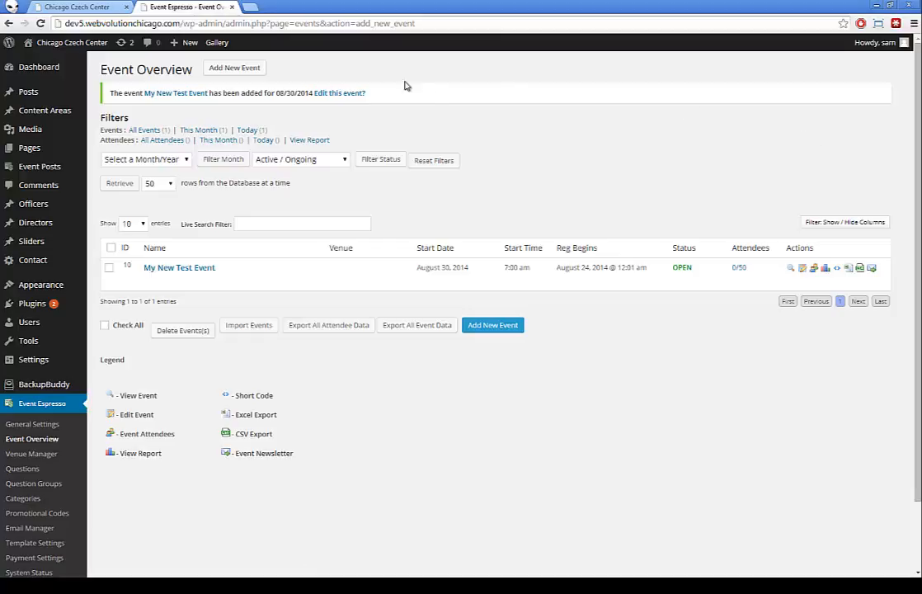
Reload the Chicago Czech Center home page and open the TEST EVENT 1 registration page from the upcoming events.
click(89, 8)
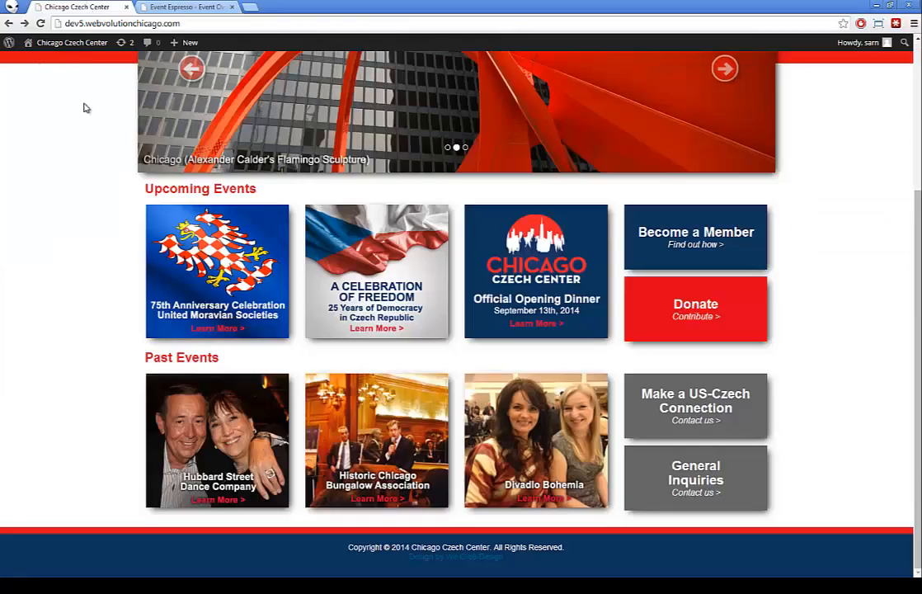
key(F5)
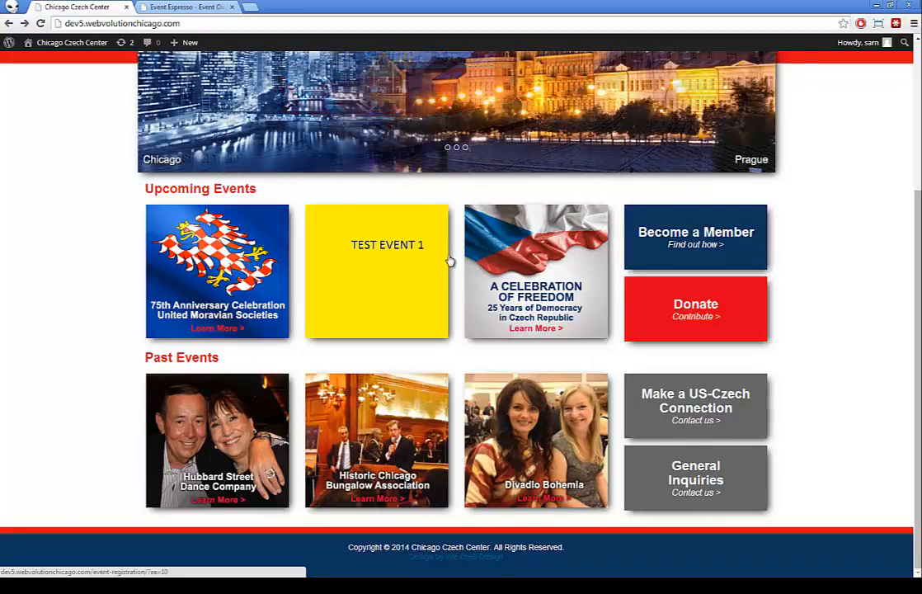
click(363, 274)
scroll(334, 340, down, 2)
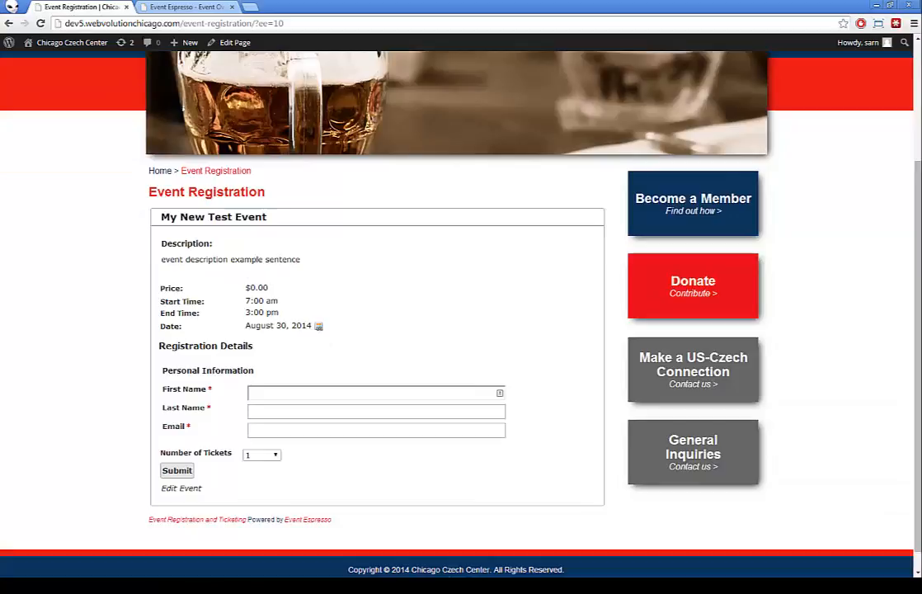
scroll(403, 273, down, 1)
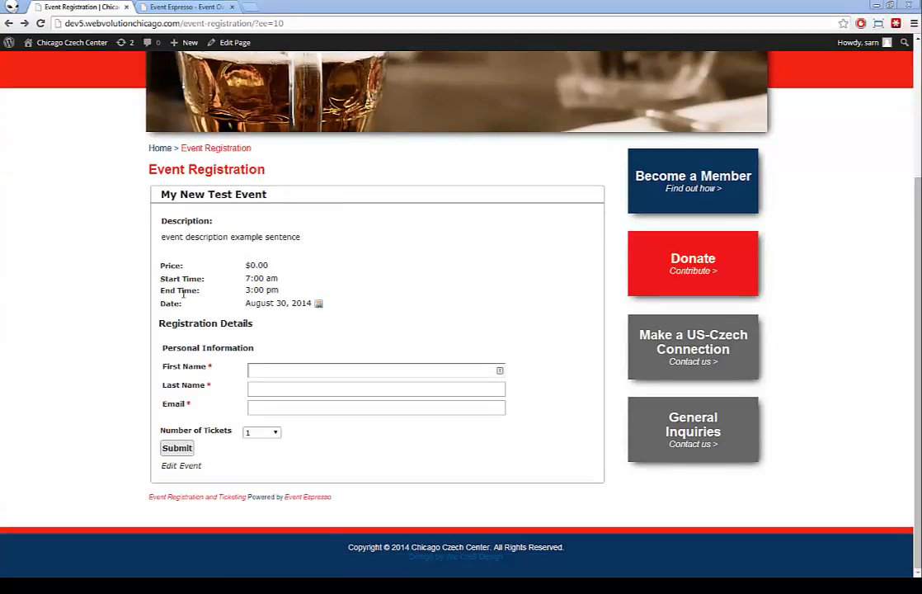
Register one test attendee for My New Test Event with a placeholder first name, last name and email, and confirm the registration.
click(282, 371)
text(asdasdadad)
click(275, 391)
text(ad)
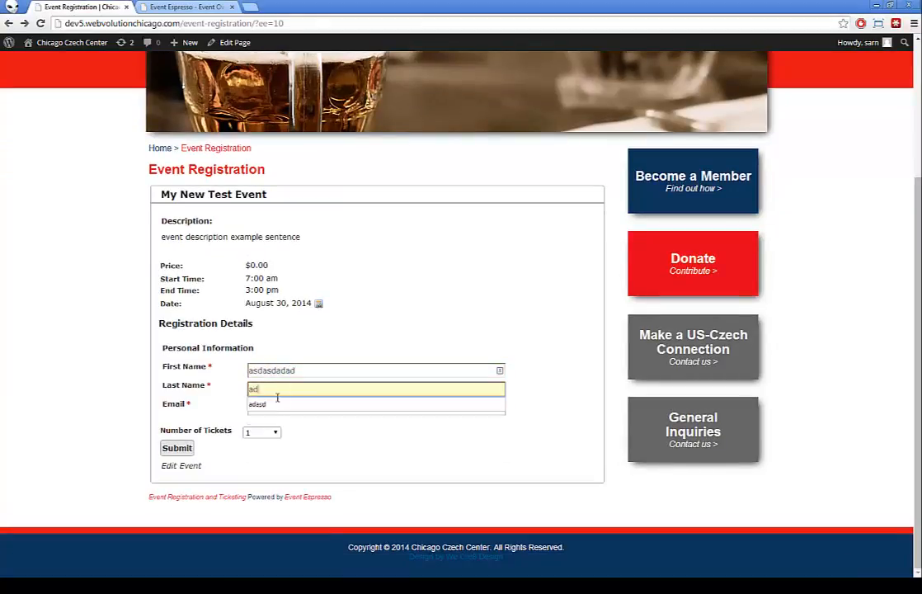
text(daasddsd)
click(270, 408)
text(asdaddsdad)
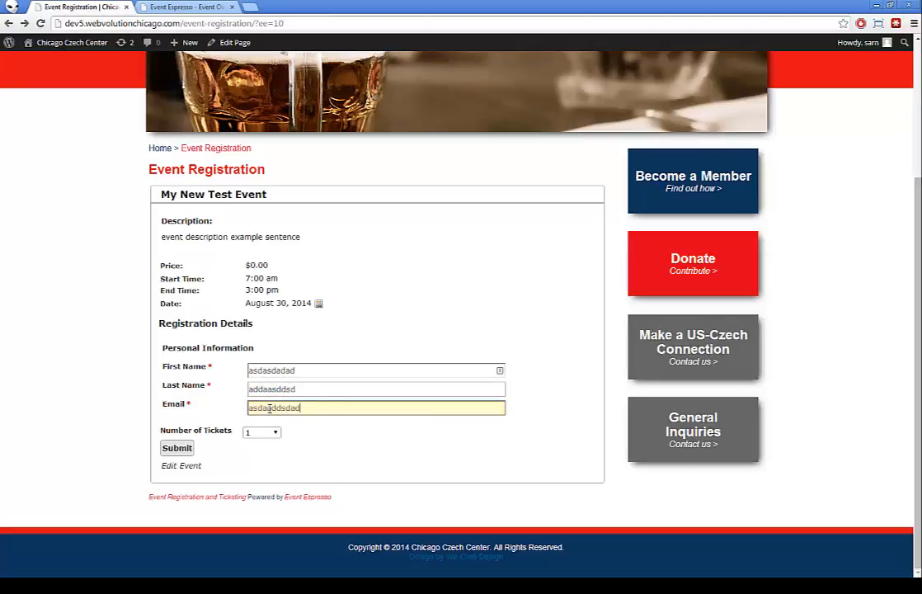
text(@asdas.com)
click(172, 449)
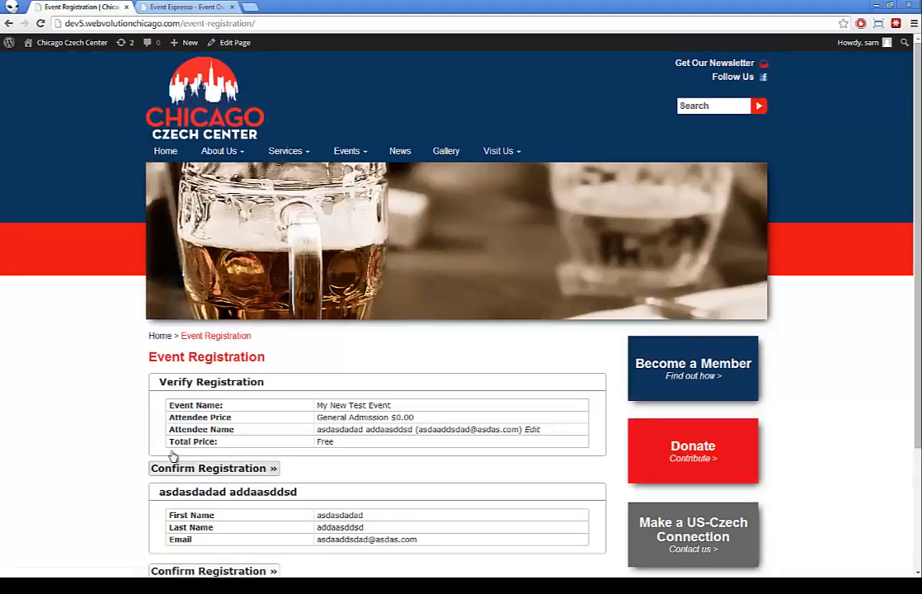
scroll(188, 462, down, 1)
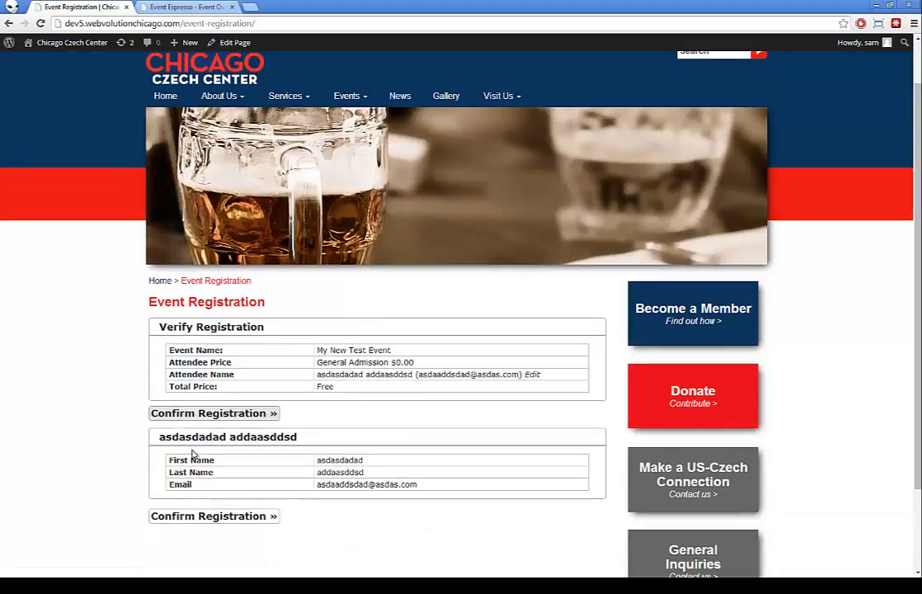
click(208, 417)
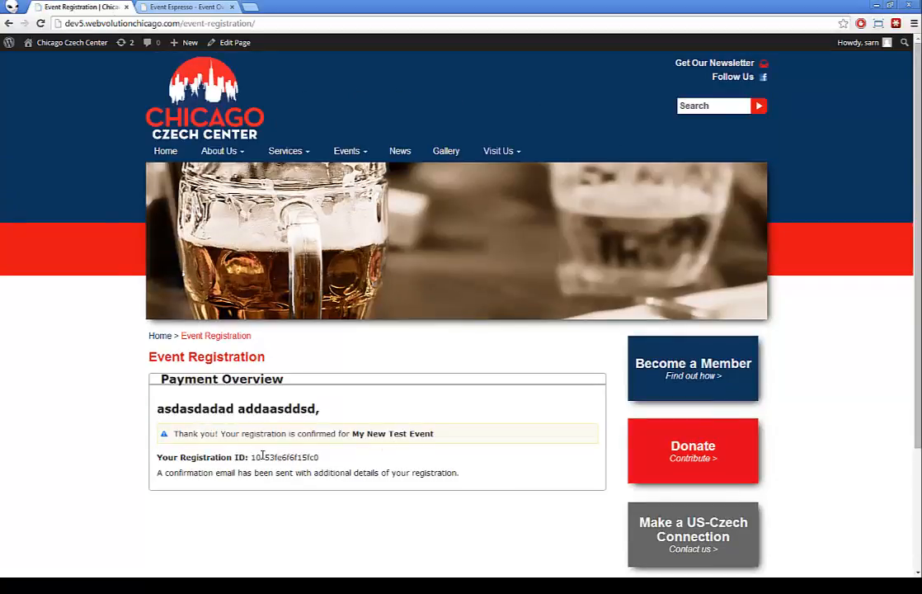
Examine the registration ID on the confirmation page and the attendee's email on the preceding verification page.
drag(257, 457, 336, 457)
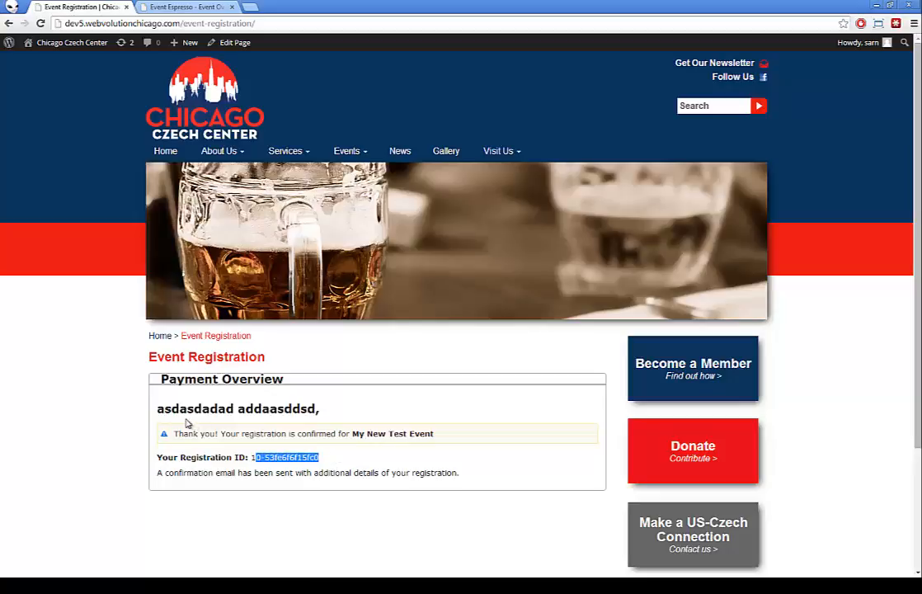
click(124, 419)
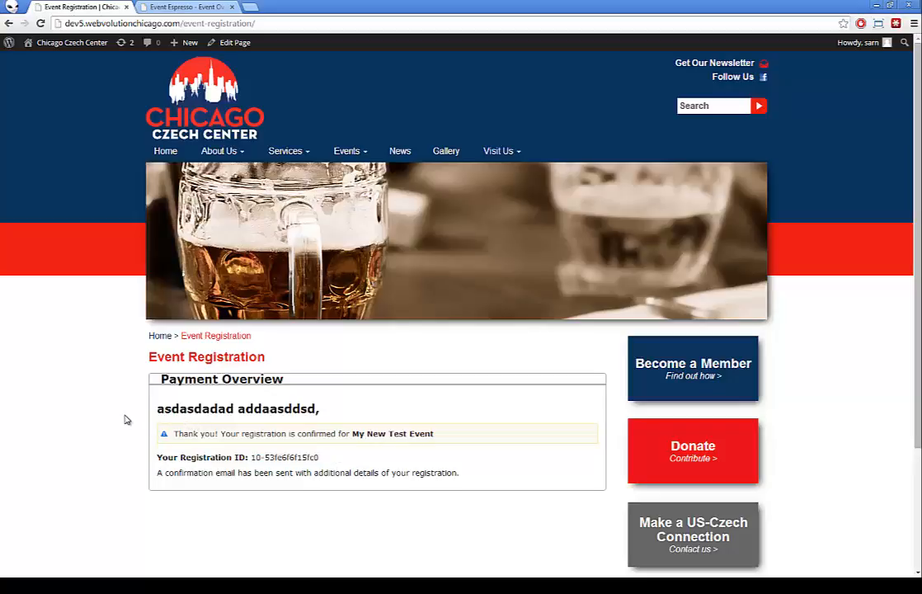
key(alt+Left)
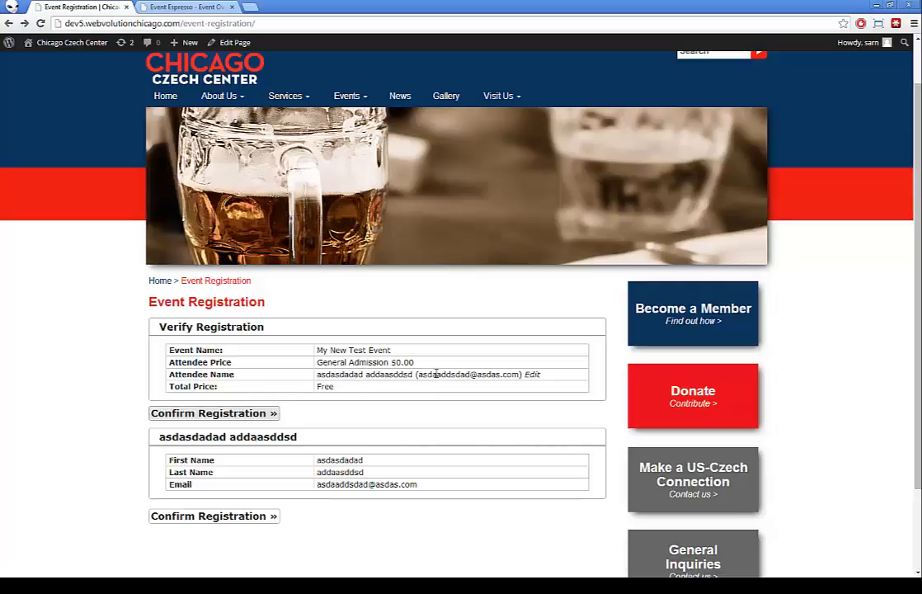
drag(434, 374, 501, 374)
key(alt+Right)
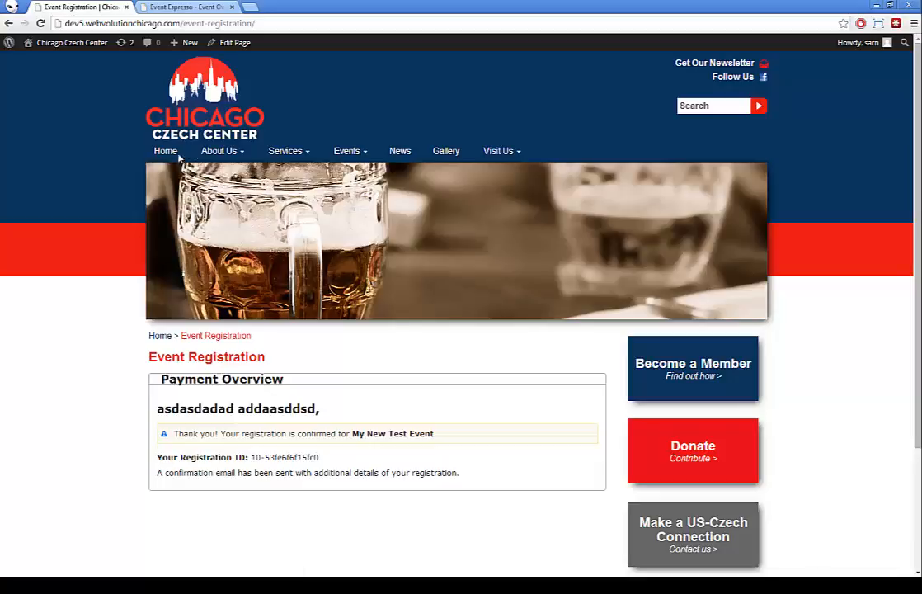
Refresh the Event Overview in the site admin, view the attendee report for My New Test Event, and return to the event list.
click(216, 8)
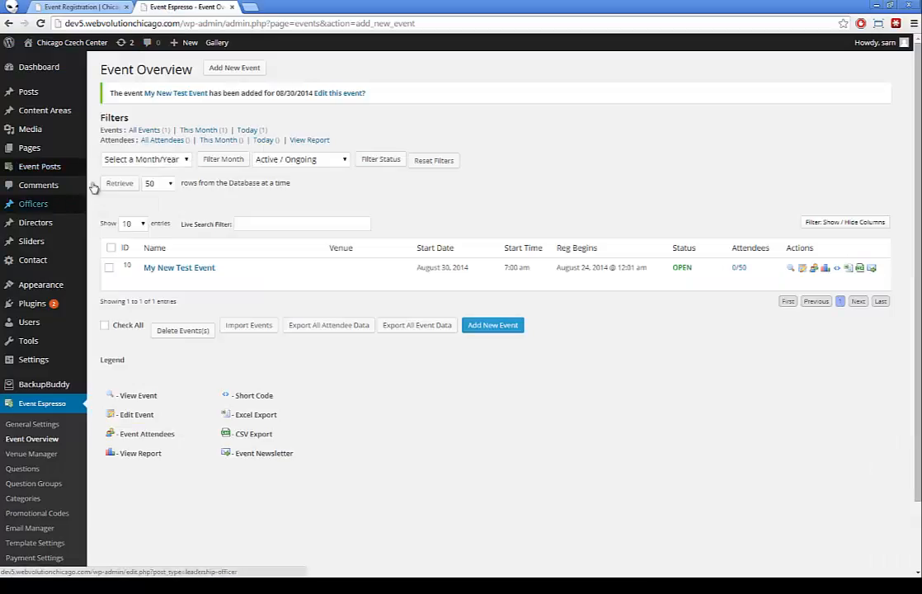
click(32, 440)
mouse_move(181, 275)
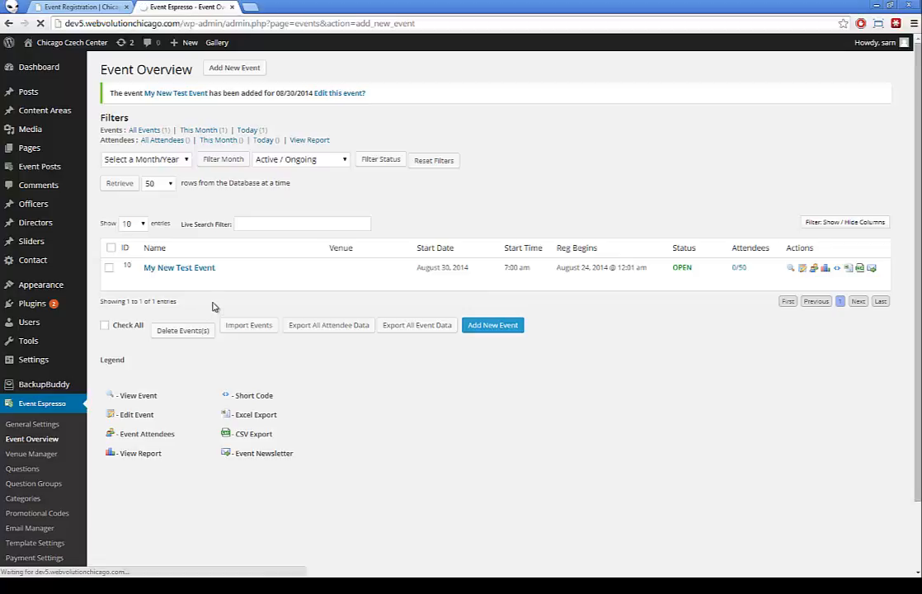
click(743, 270)
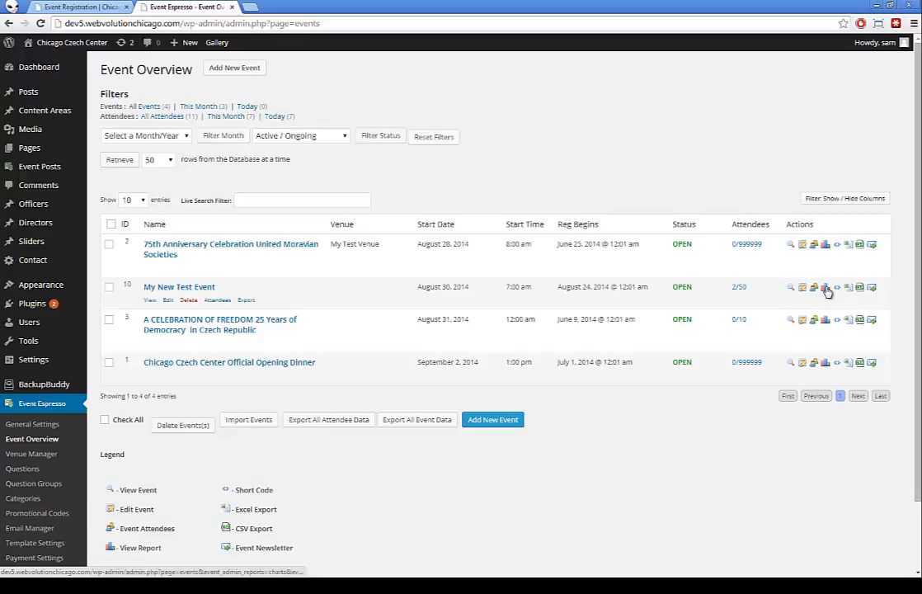
click(823, 293)
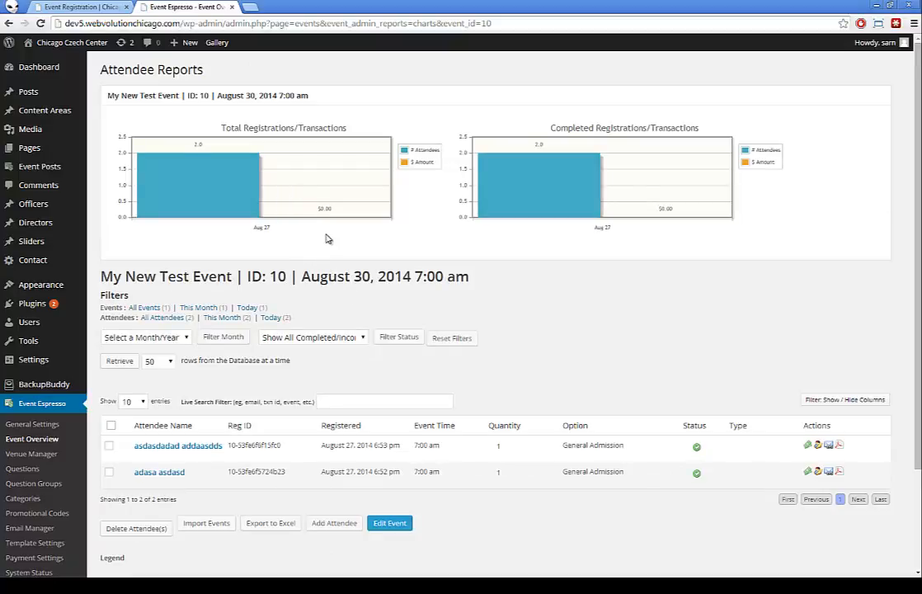
key(alt+Left)
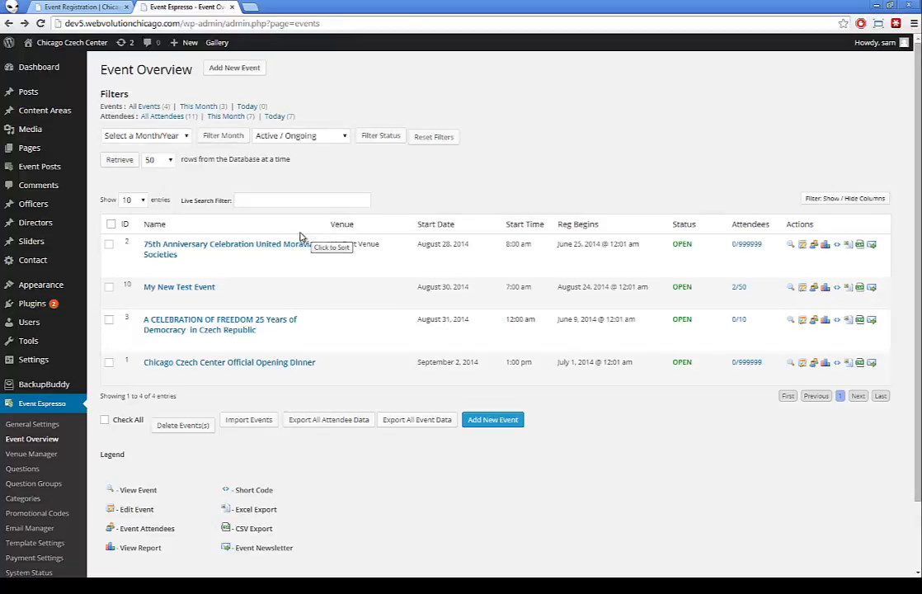
Return to the public registration form for My New Test Event and set the number of tickets to 5.
click(96, 10)
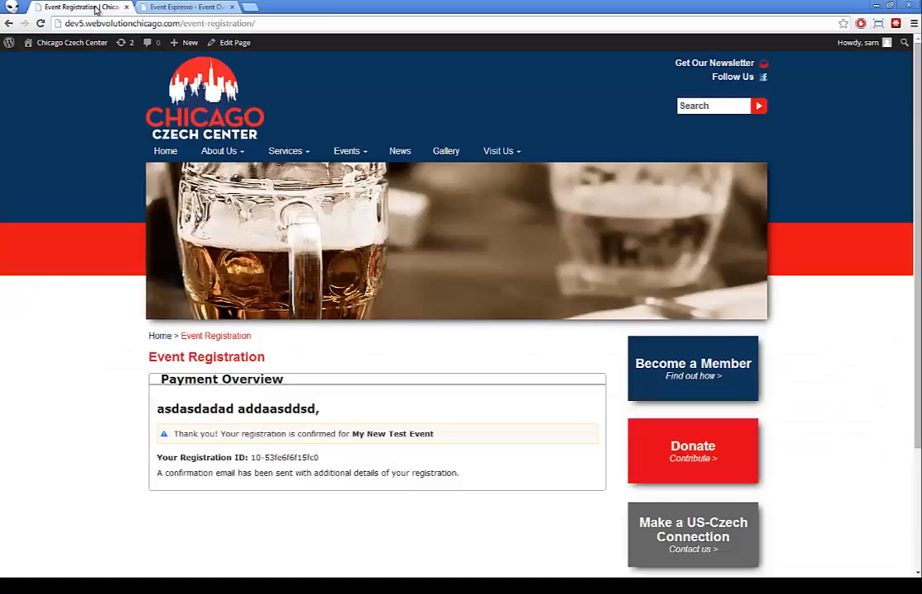
scroll(83, 116, down, 3)
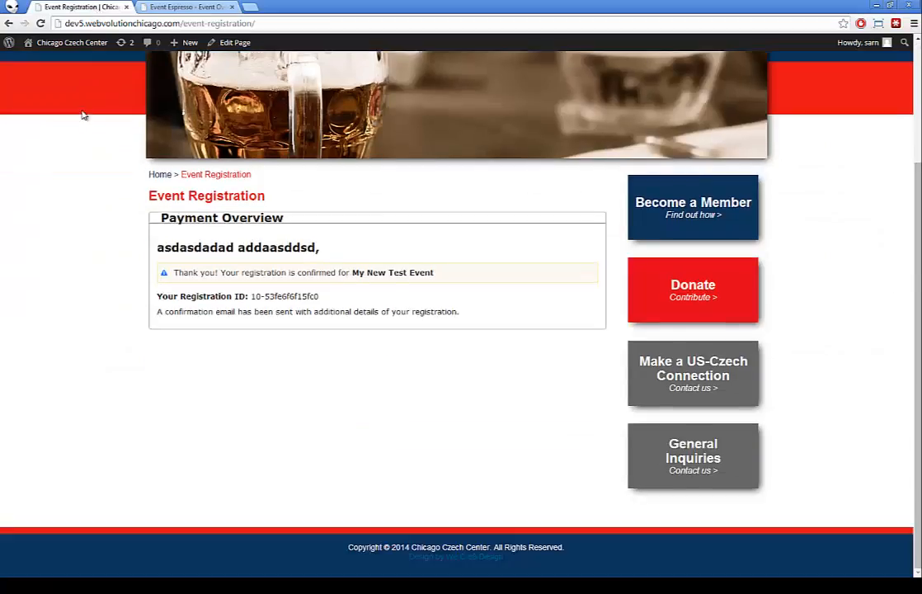
key(alt+Left)
key(alt+Left)
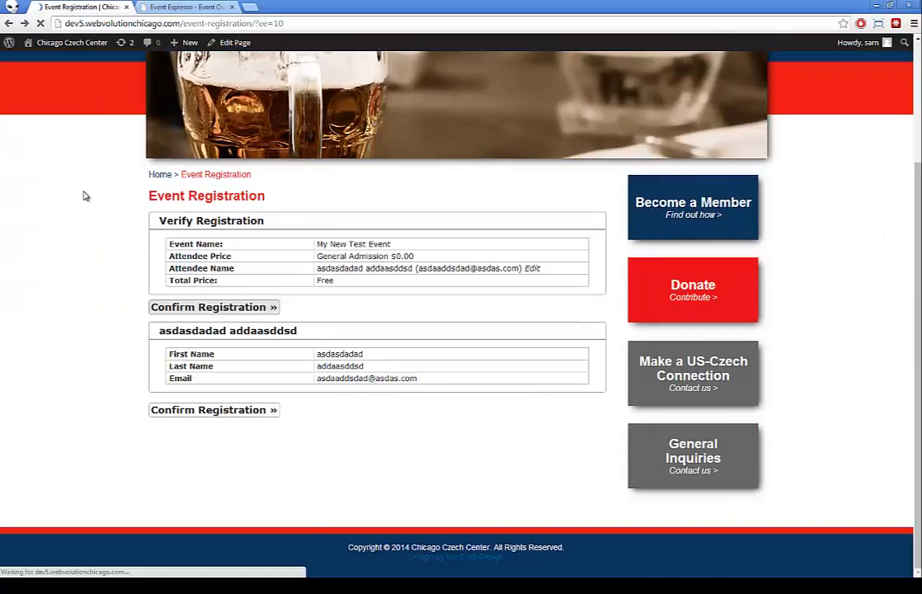
click(263, 432)
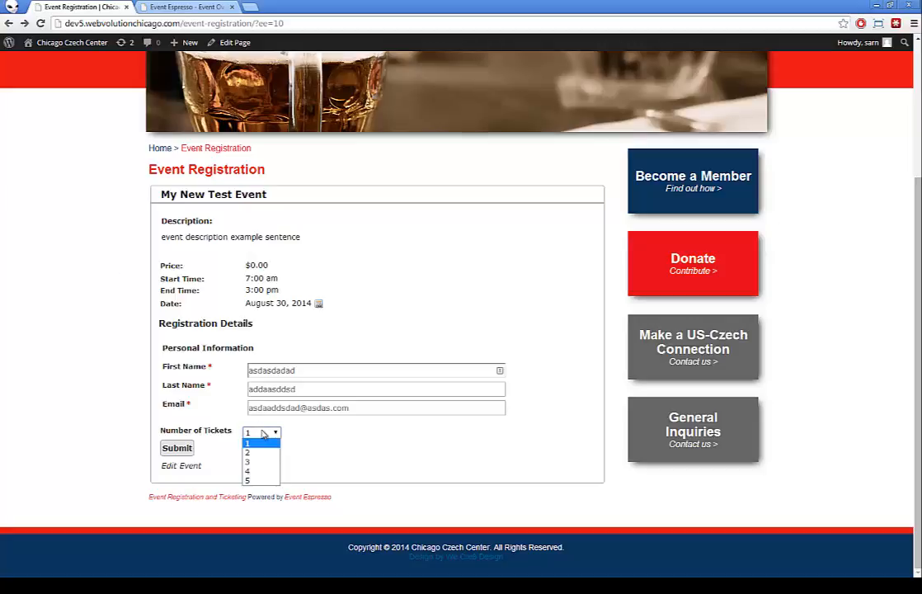
click(261, 482)
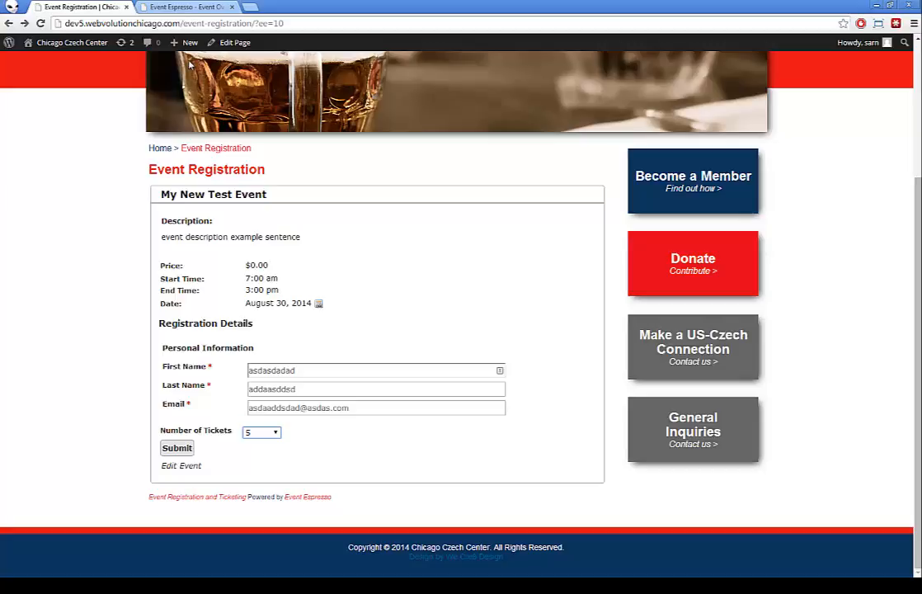
In the site admin, add a new question group named Custom Event Questions.
click(177, 7)
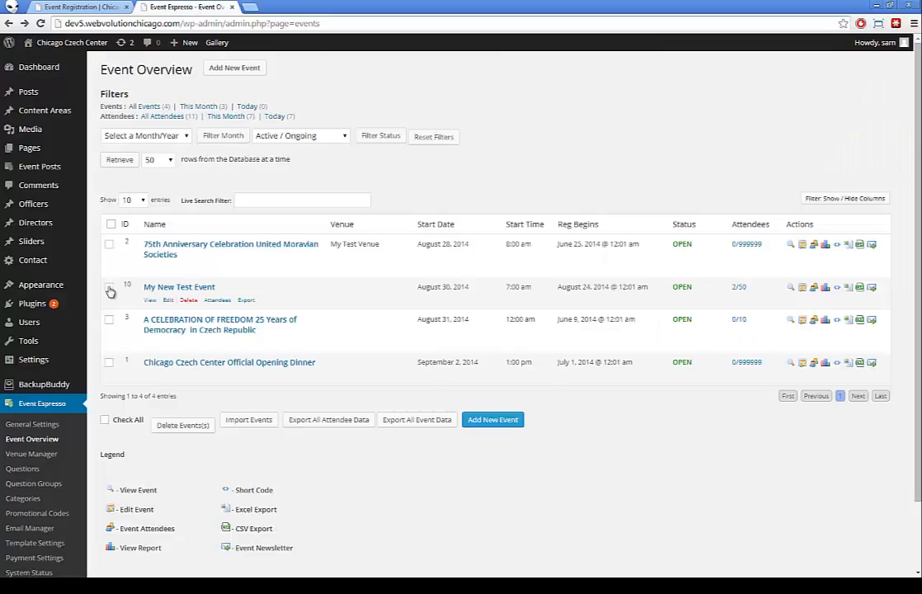
click(35, 485)
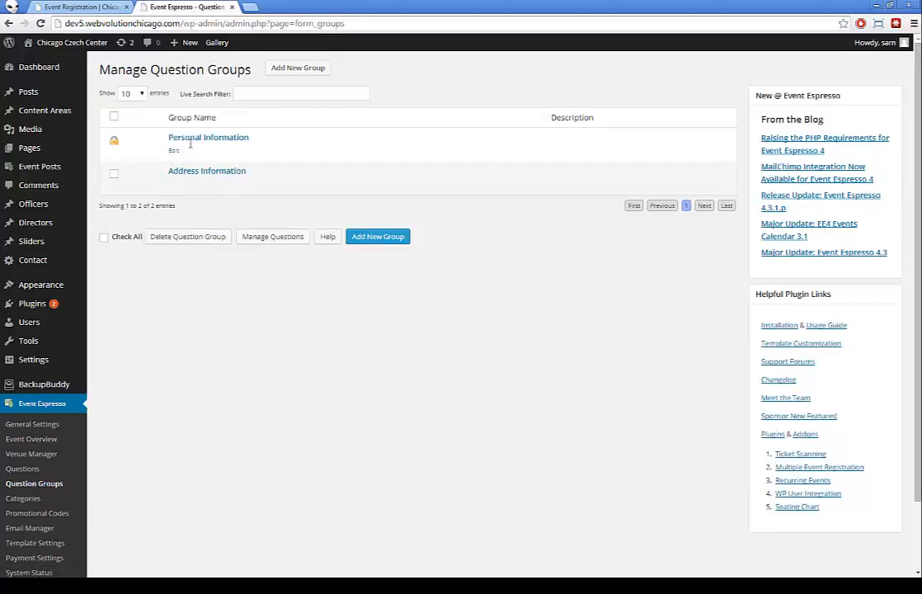
click(288, 72)
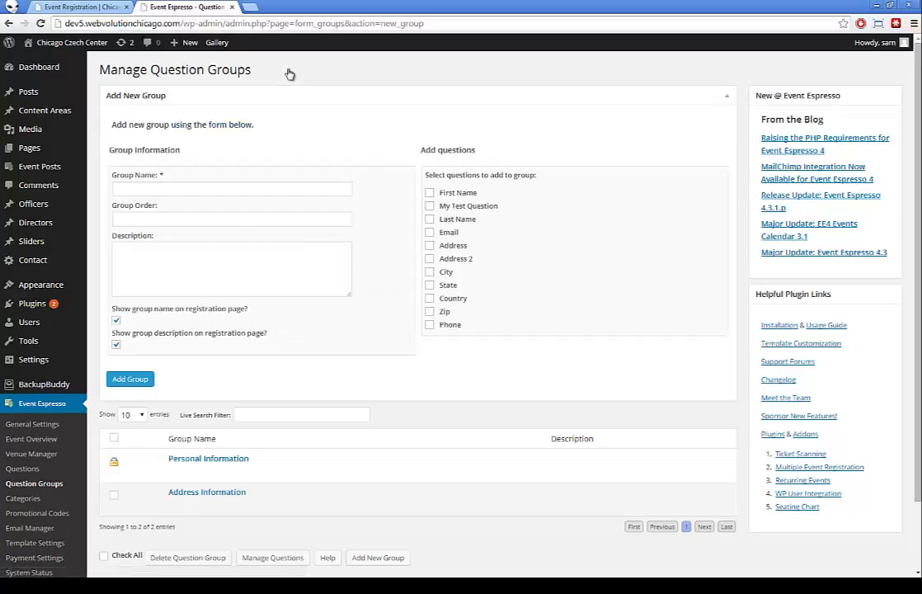
click(182, 188)
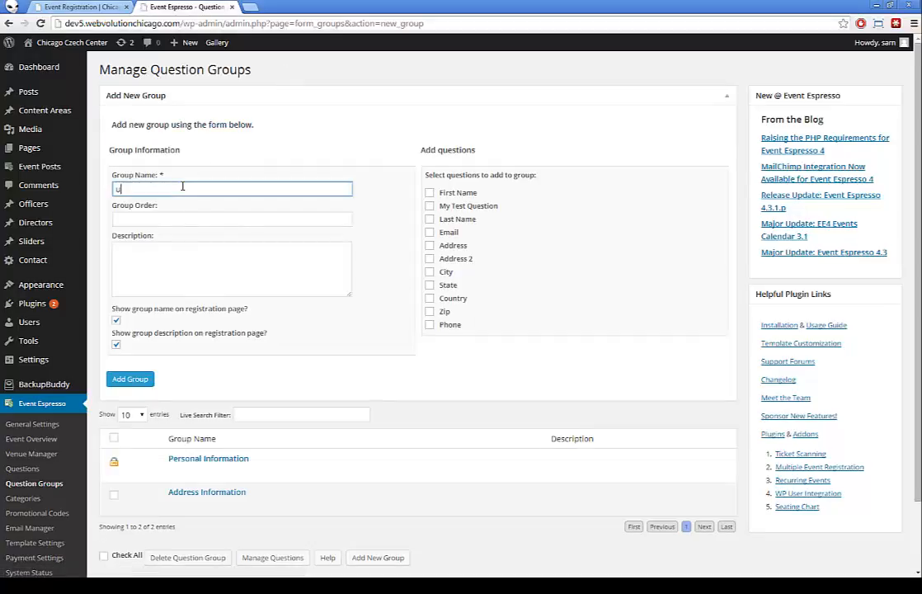
text(Custom)
text(Pet Q)
key(BackSpace)
text(Event Questions)
click(161, 232)
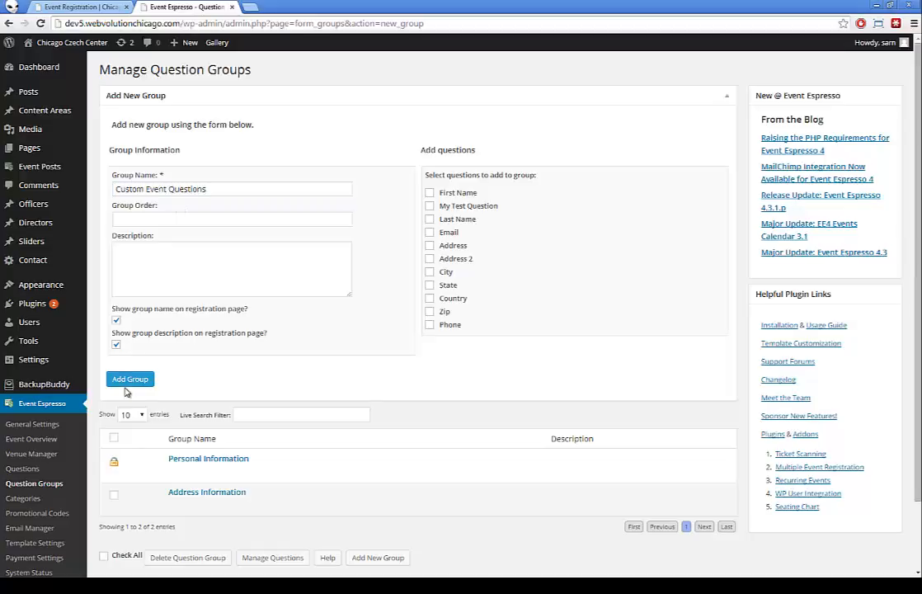
click(129, 384)
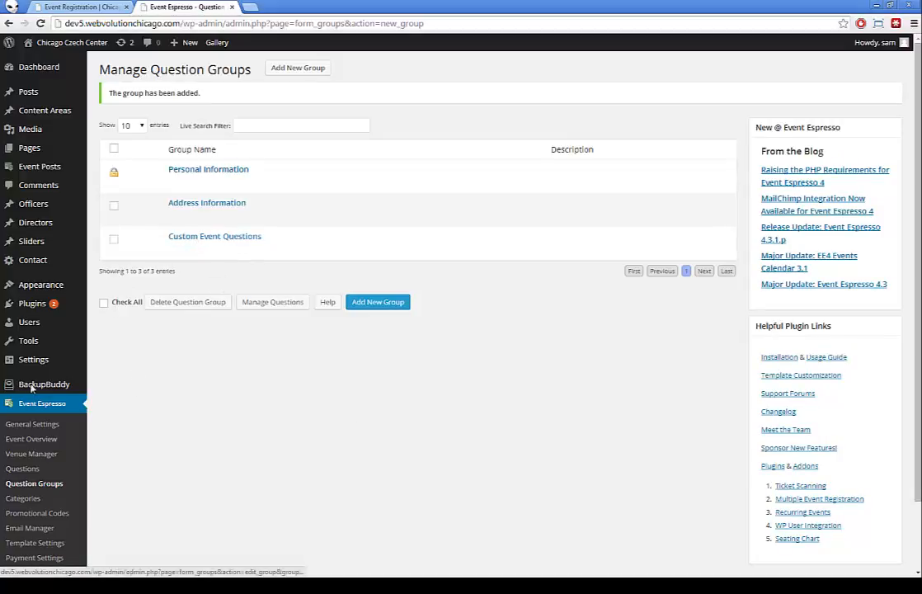
Add a new optional text question named Person 1 Name to the Event Espresso questions.
click(22, 468)
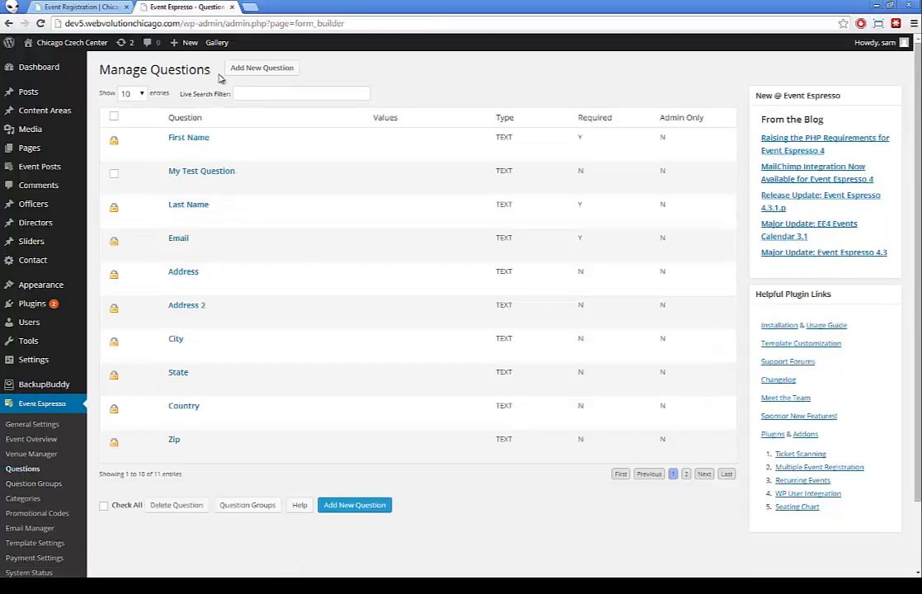
click(250, 70)
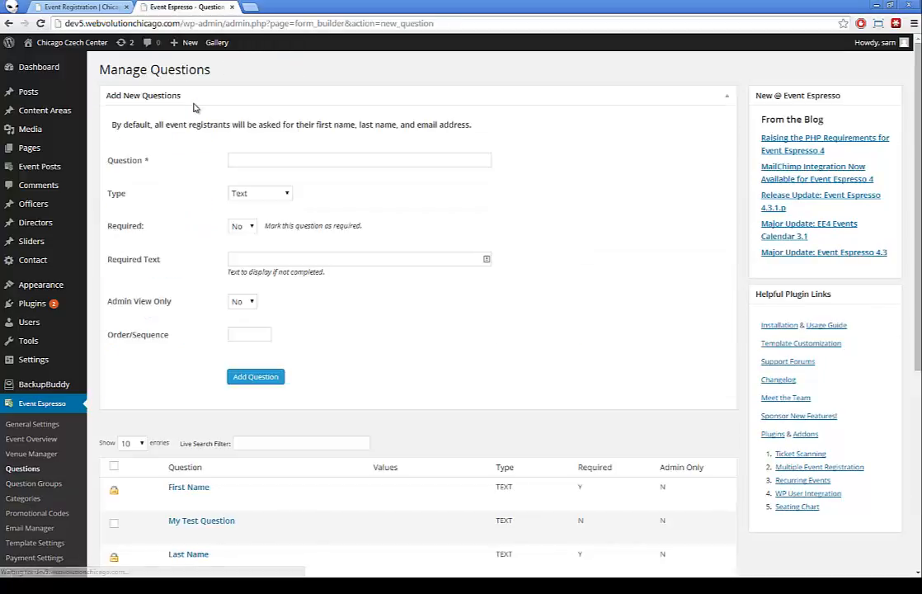
click(263, 164)
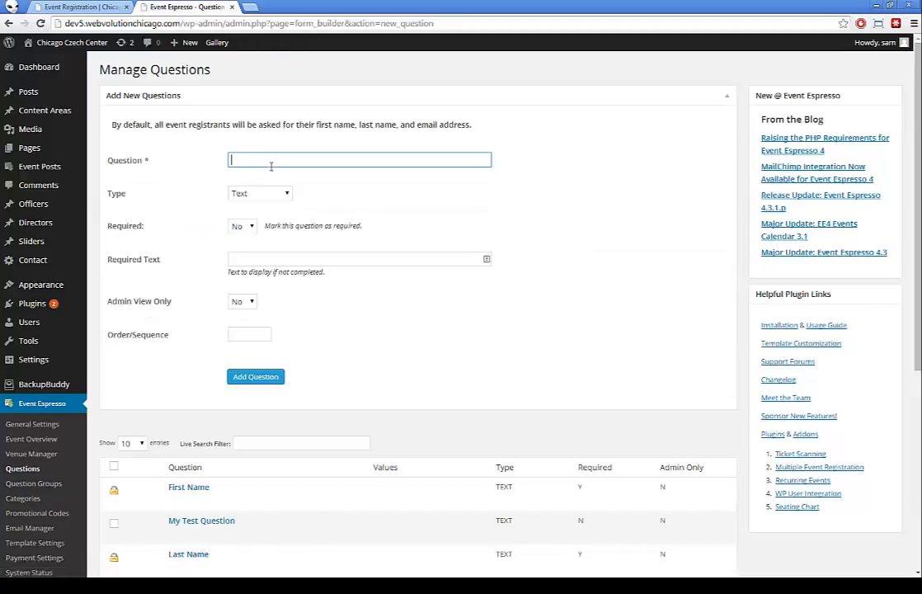
text(Person )
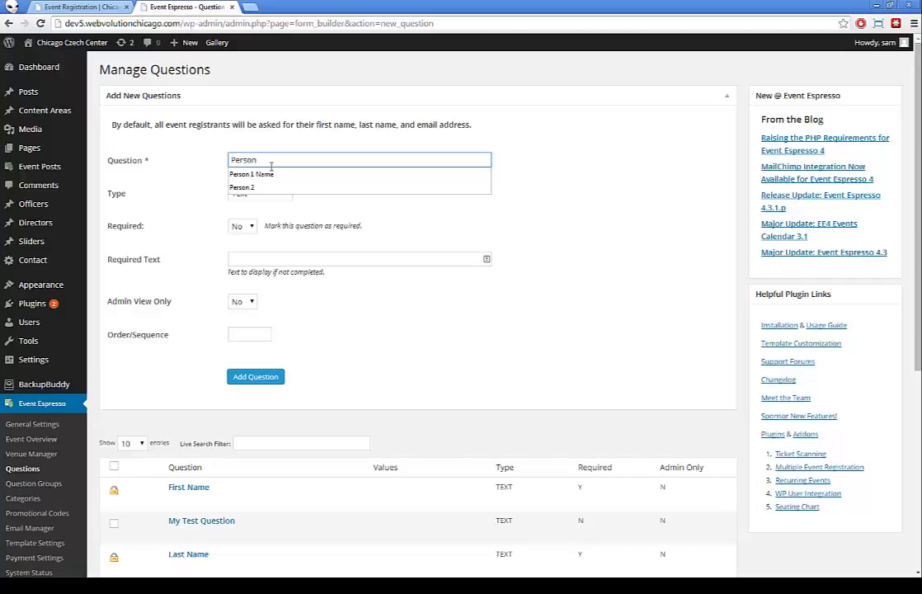
text(1 Name)
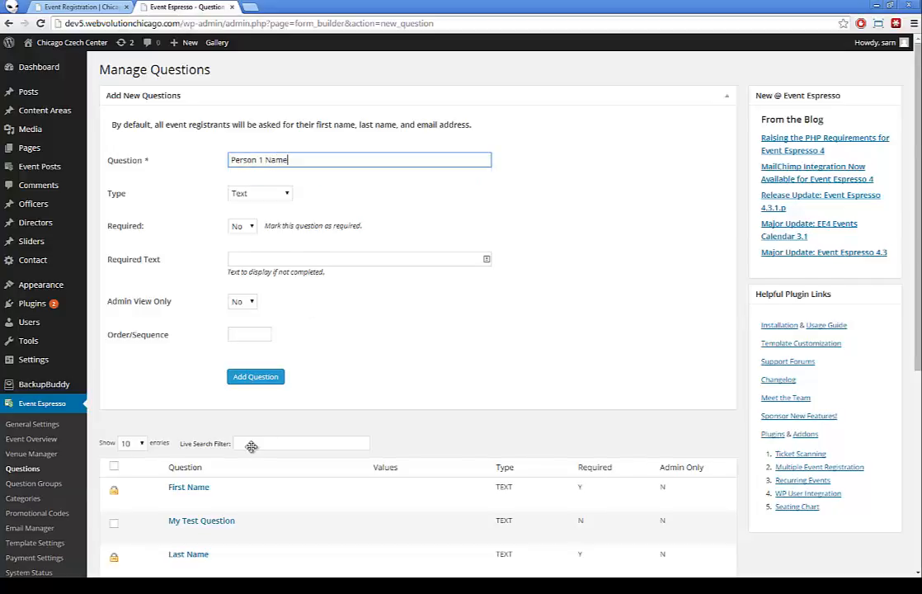
scroll(250, 446, down, 4)
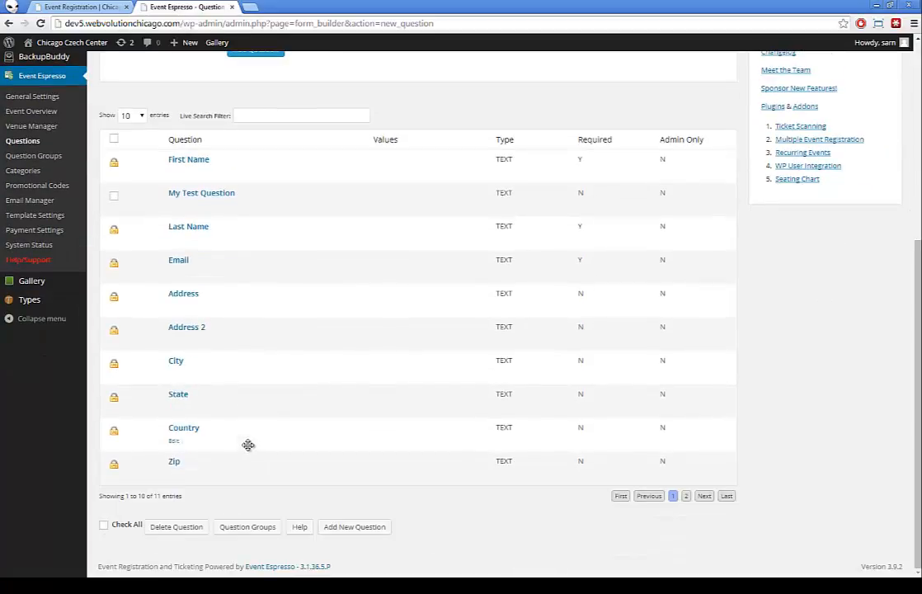
scroll(247, 444, up, 4)
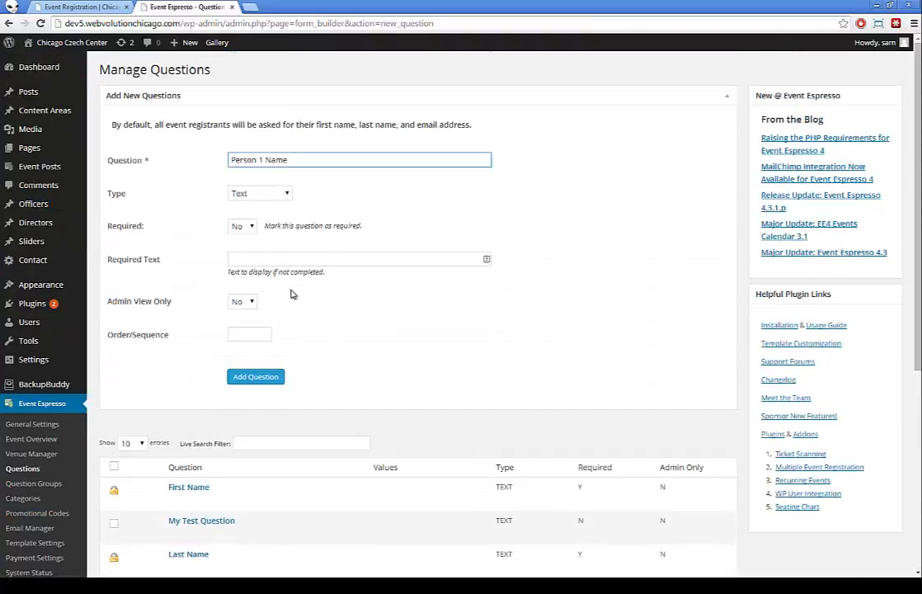
click(244, 381)
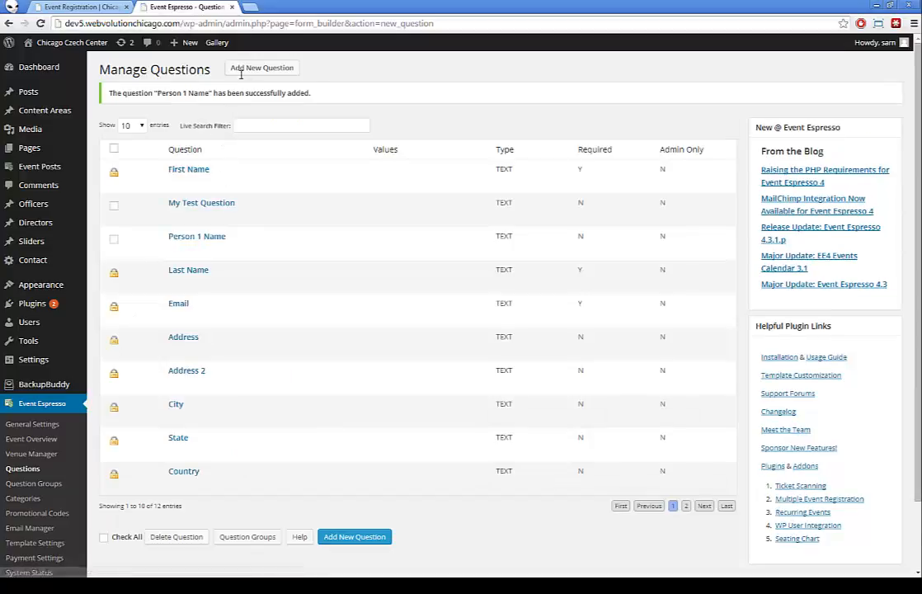
Add another optional text question named Person 2 Name.
click(248, 69)
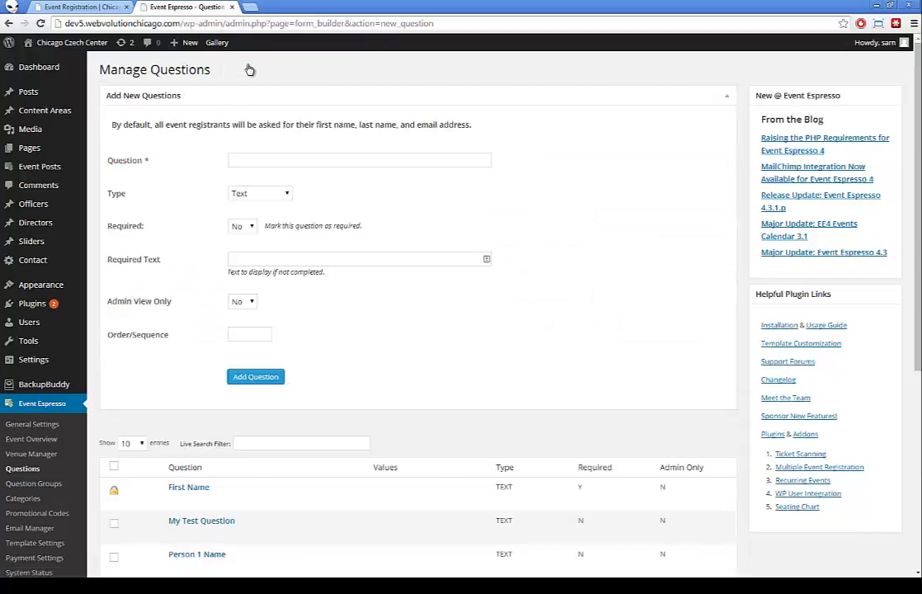
click(246, 160)
text(Person )
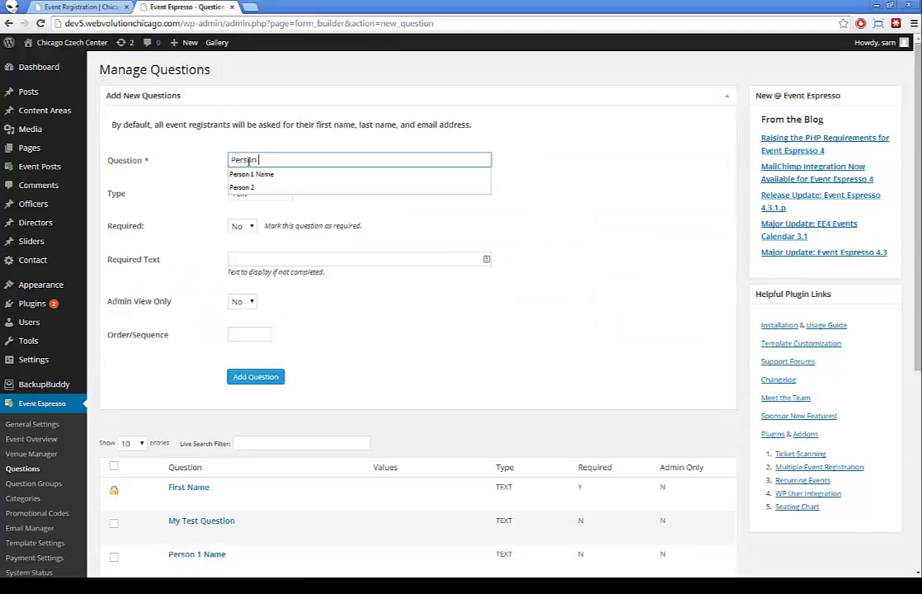
text(2 Name)
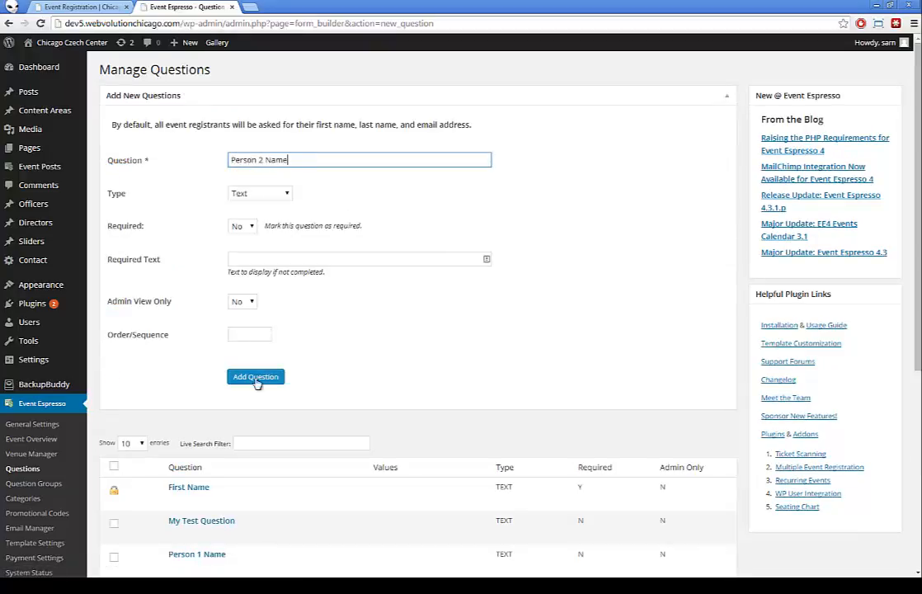
click(256, 380)
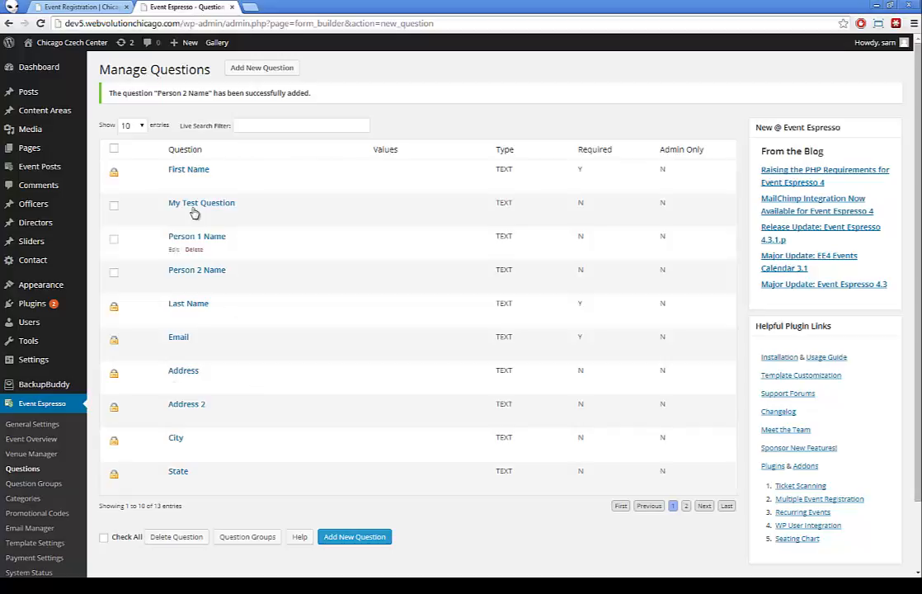
Add a third attendee-name question, Person 3 Name, as an optional text question.
click(283, 71)
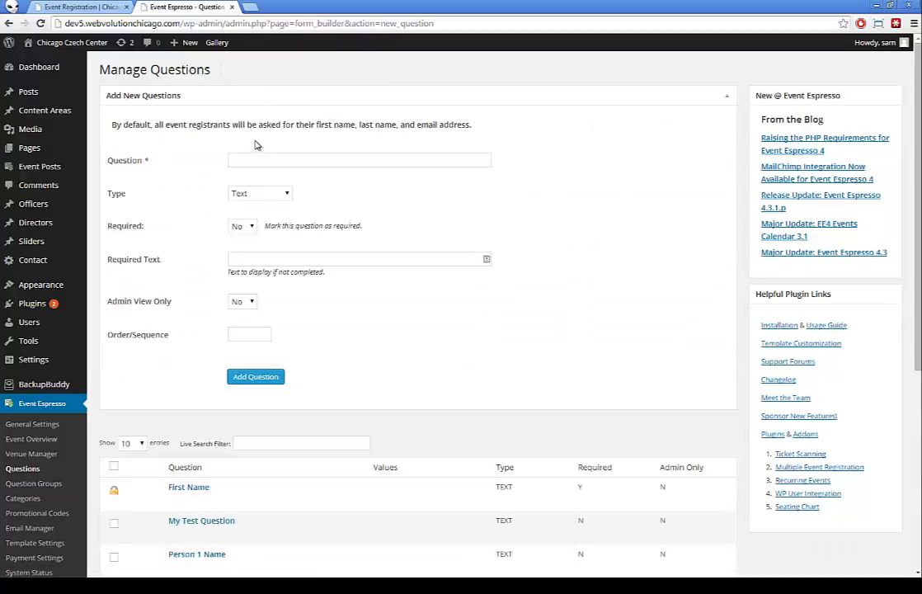
click(253, 157)
text(Person )
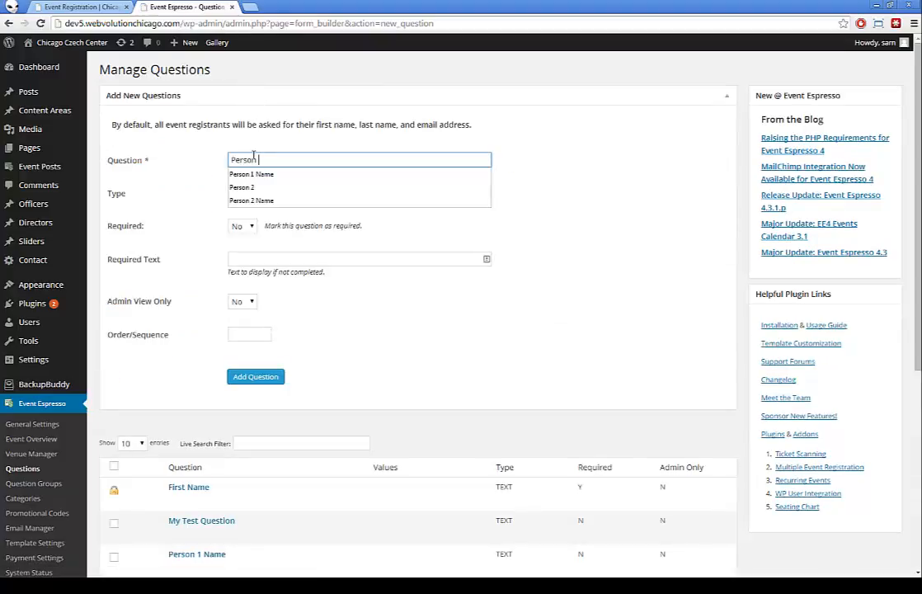
text(3)
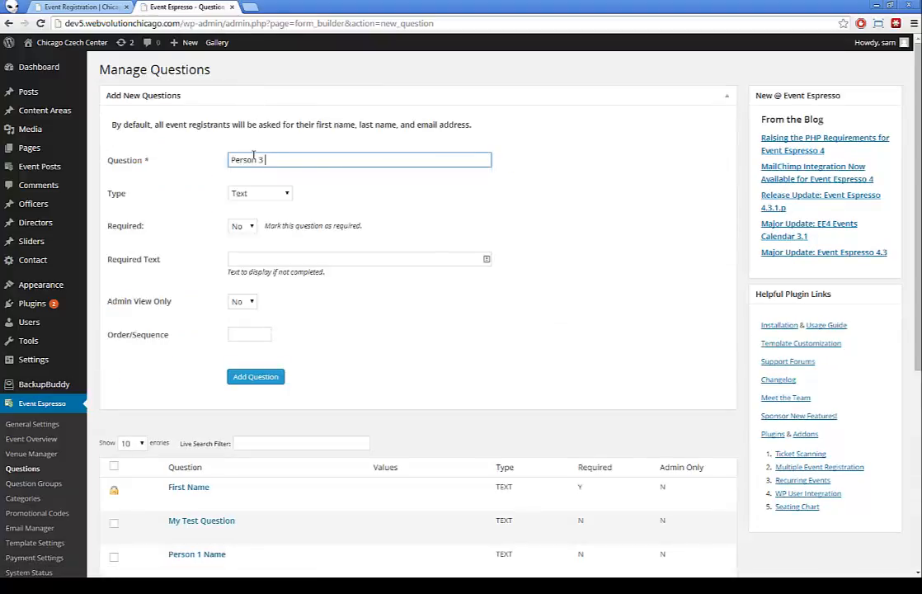
text( Na)
key(BackSpace)
key(BackSpace)
scroll(368, 247, down, 2)
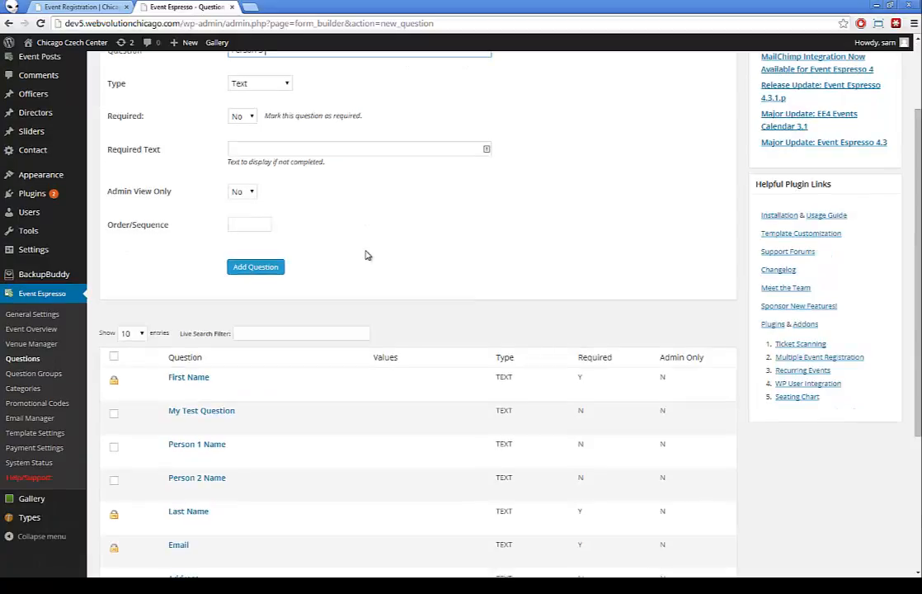
scroll(368, 255, up, 2)
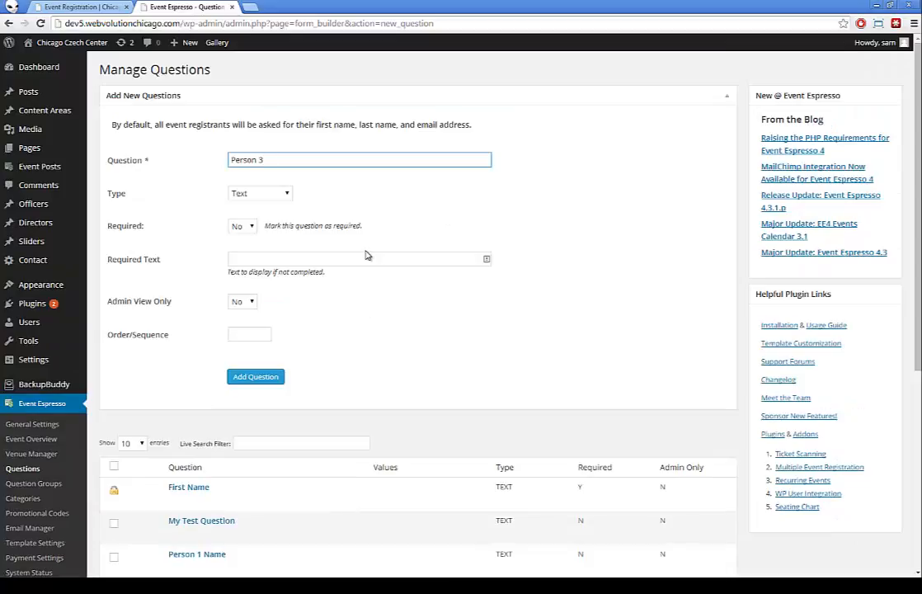
text(Name)
click(261, 378)
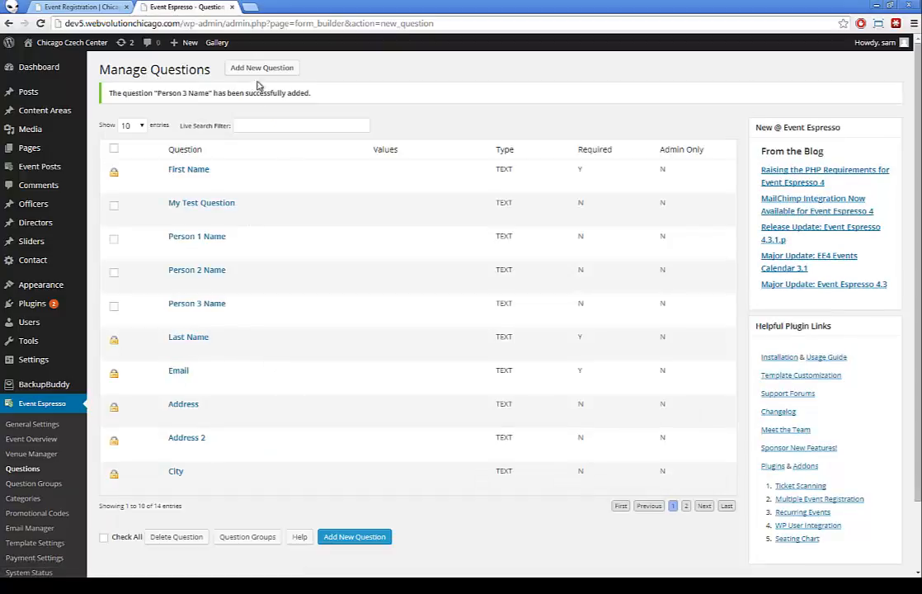
Add a fourth attendee-name question, Person 4 Name, as an optional text question.
click(258, 68)
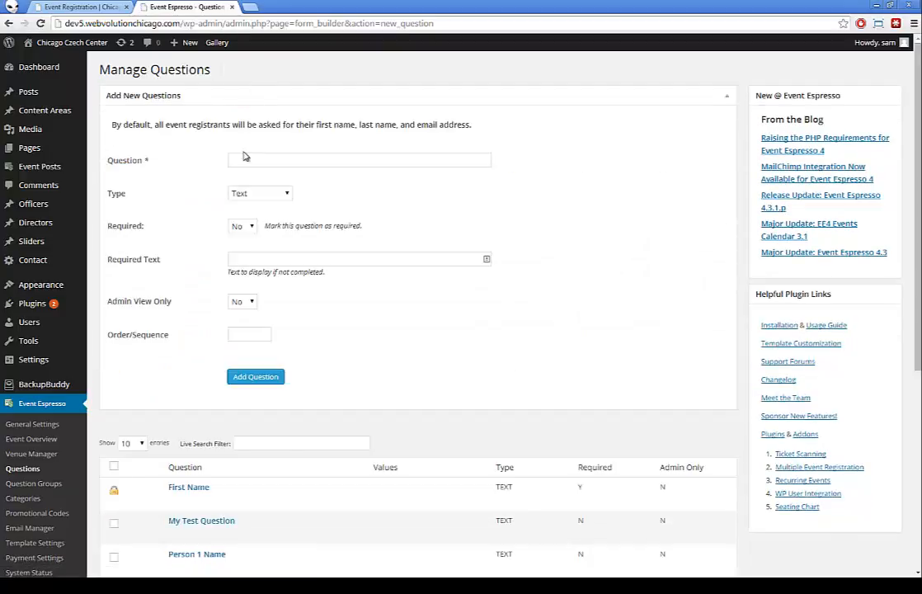
click(244, 158)
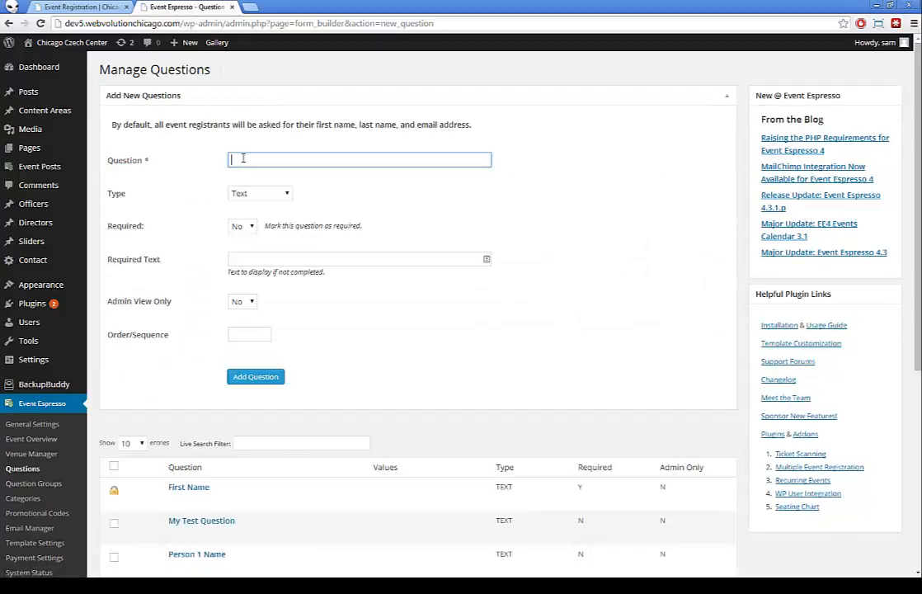
scroll(244, 158, down, 2)
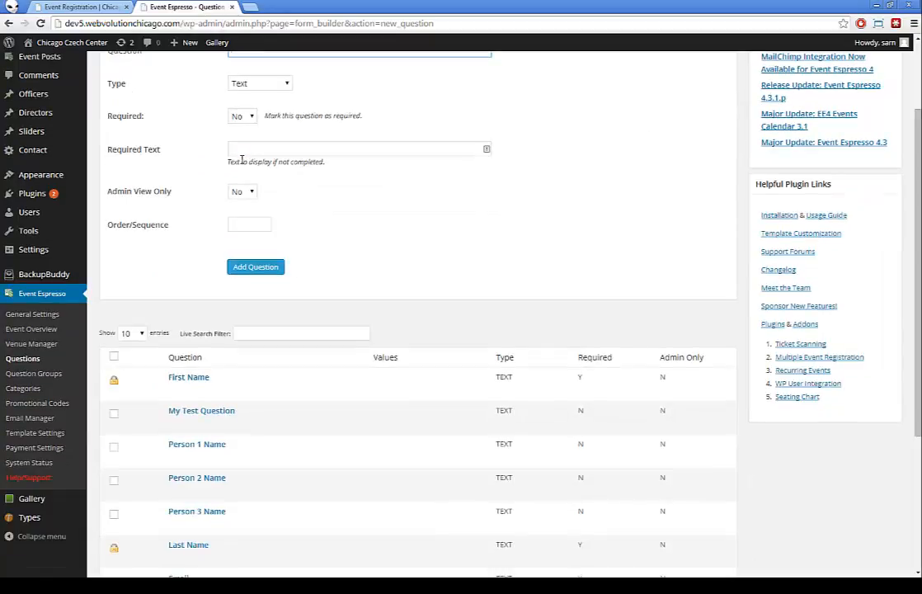
scroll(242, 159, up, 2)
text(Pe)
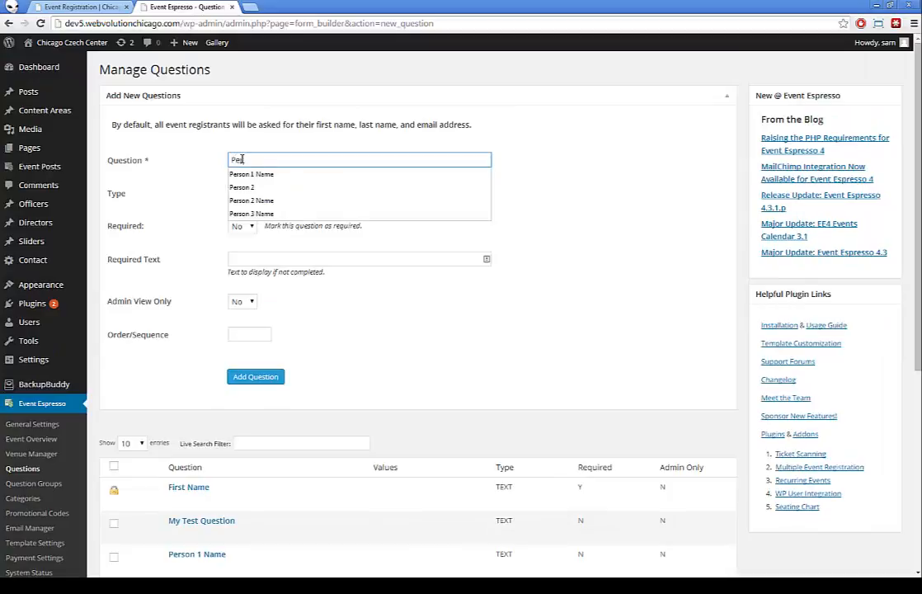
text(rson 4 Name)
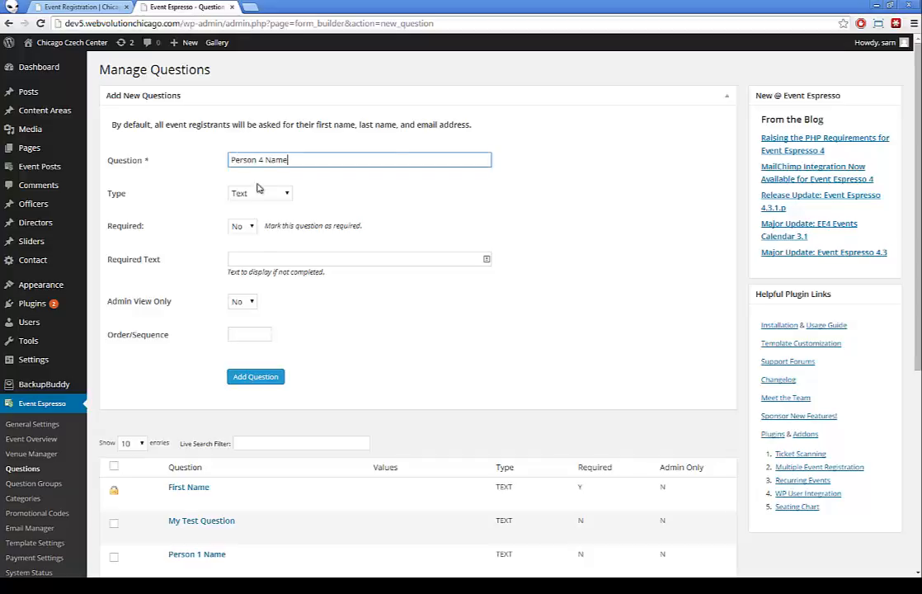
click(255, 377)
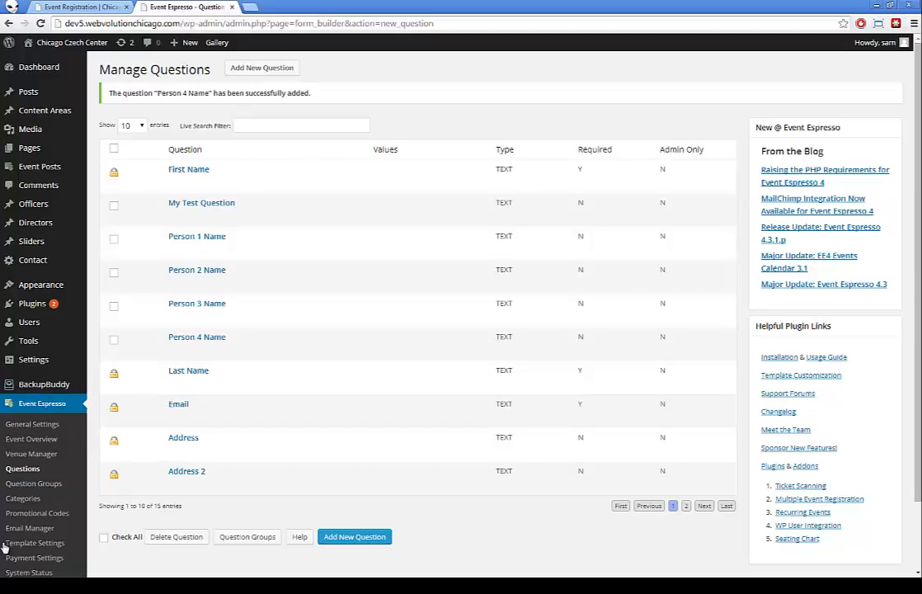
Filter the questions list by the word Smoking.
scroll(32, 441, down, 2)
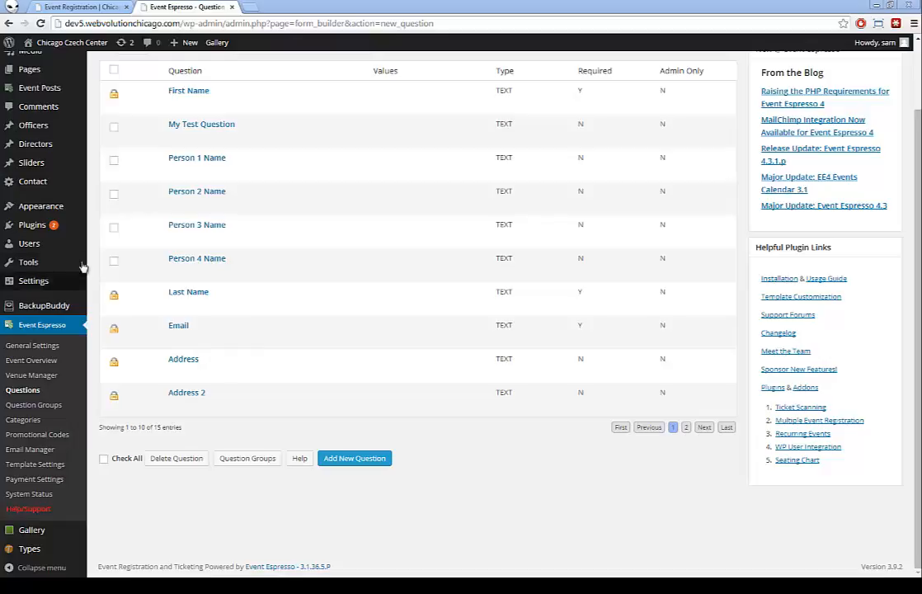
scroll(153, 185, up, 2)
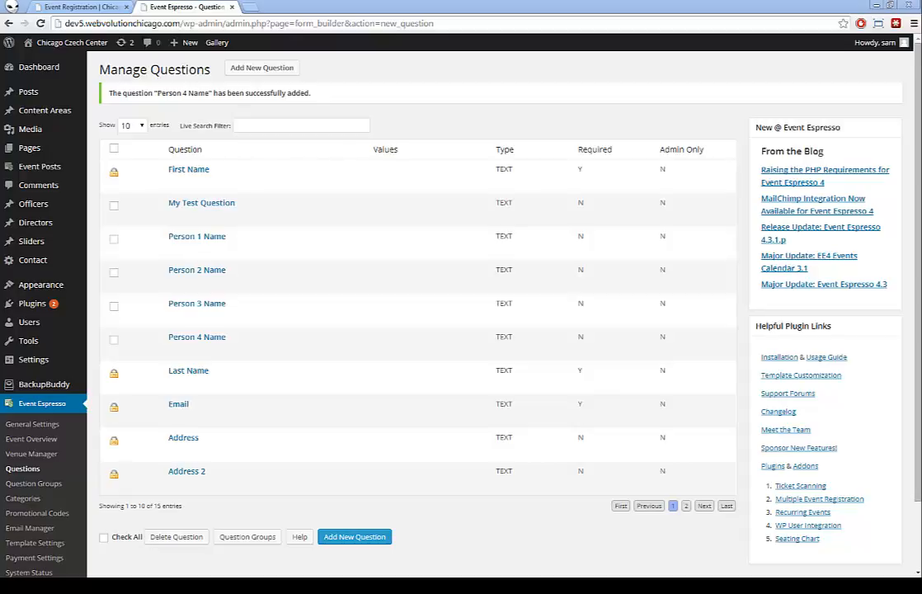
click(267, 126)
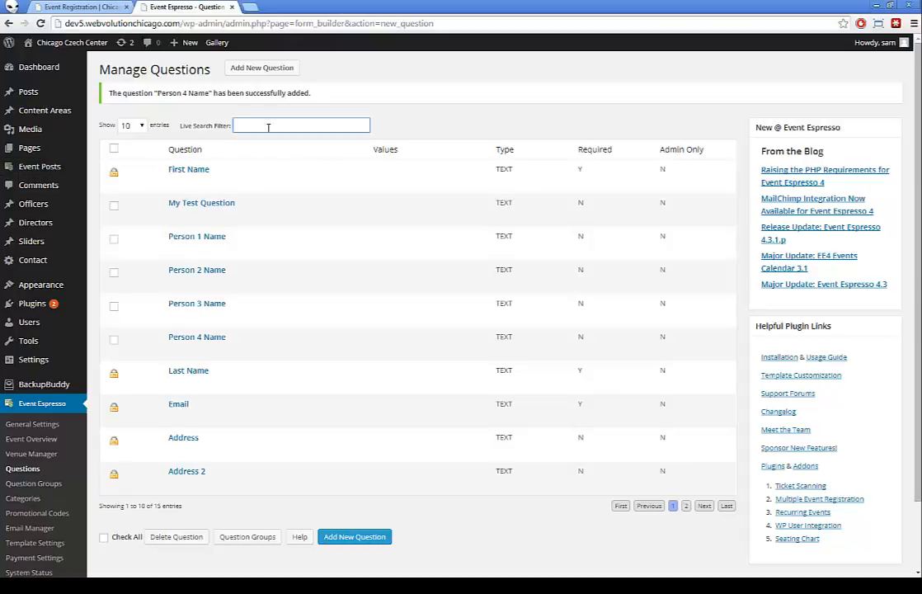
text(Smoking)
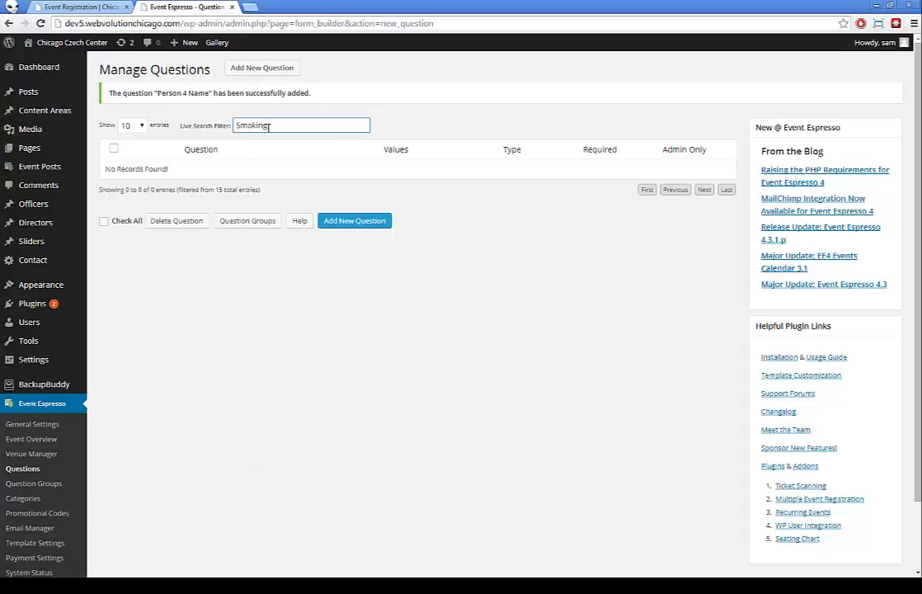
Start a new question named "Do you smoke?" and set its type to Drop Down.
click(248, 70)
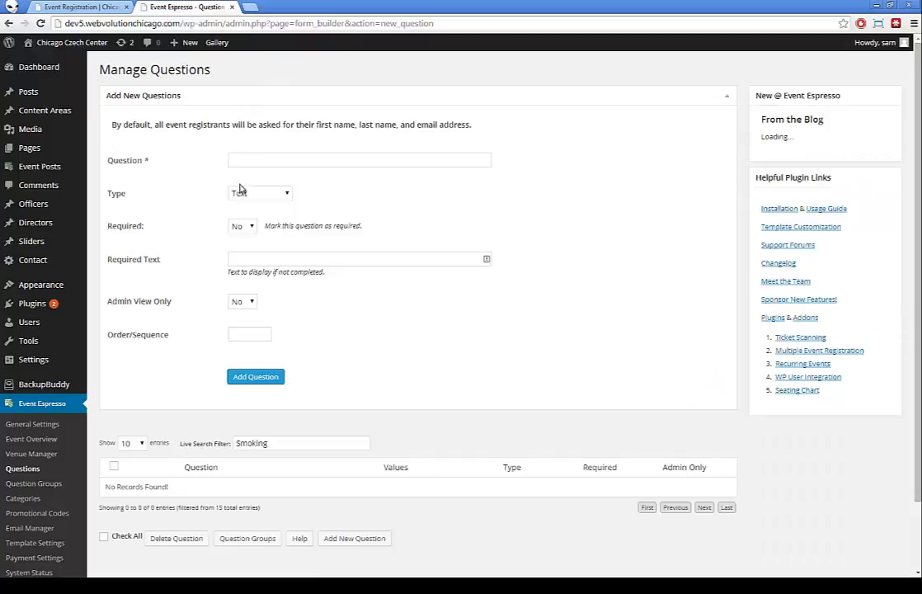
click(255, 160)
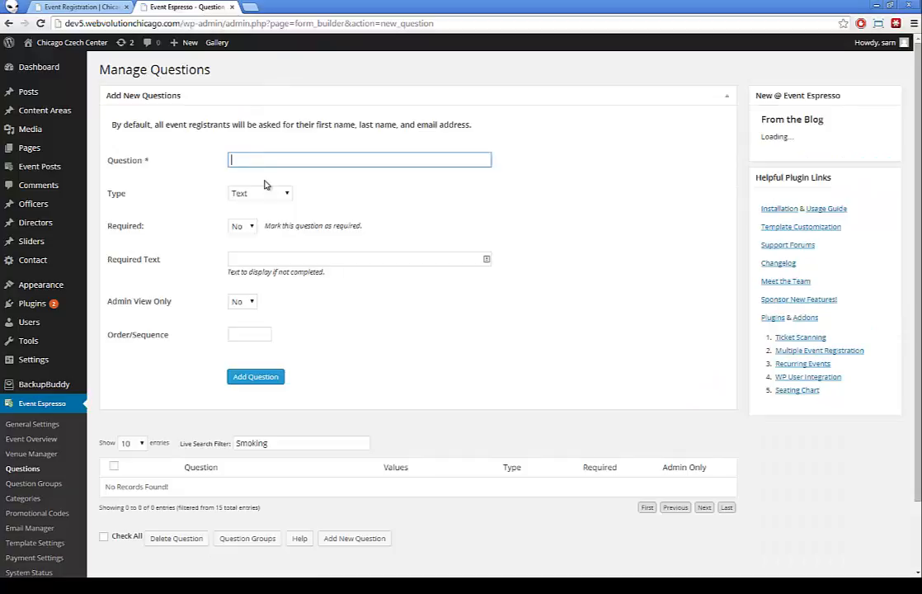
text(Do you dm)
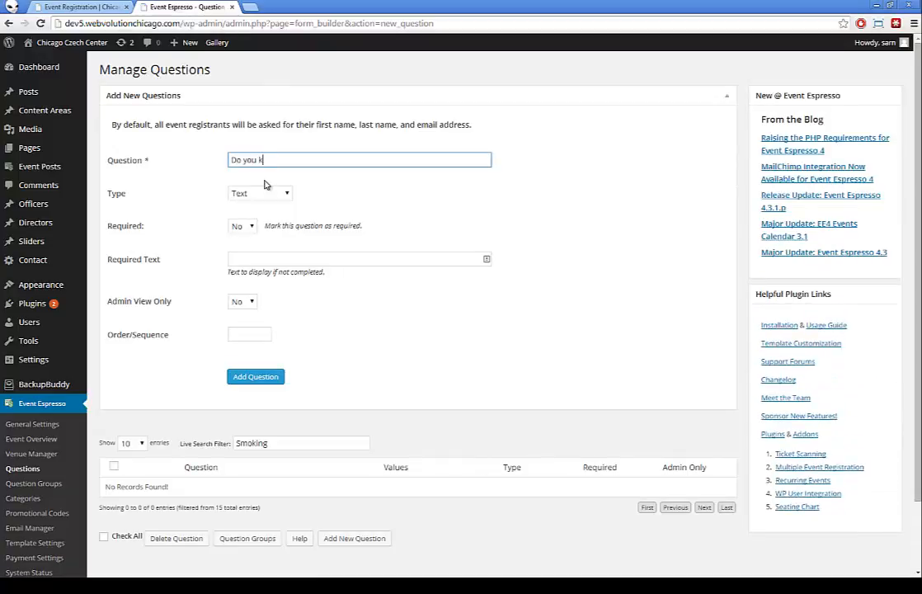
key(BackSpace)
key(BackSpace)
text(smoke?)
click(267, 194)
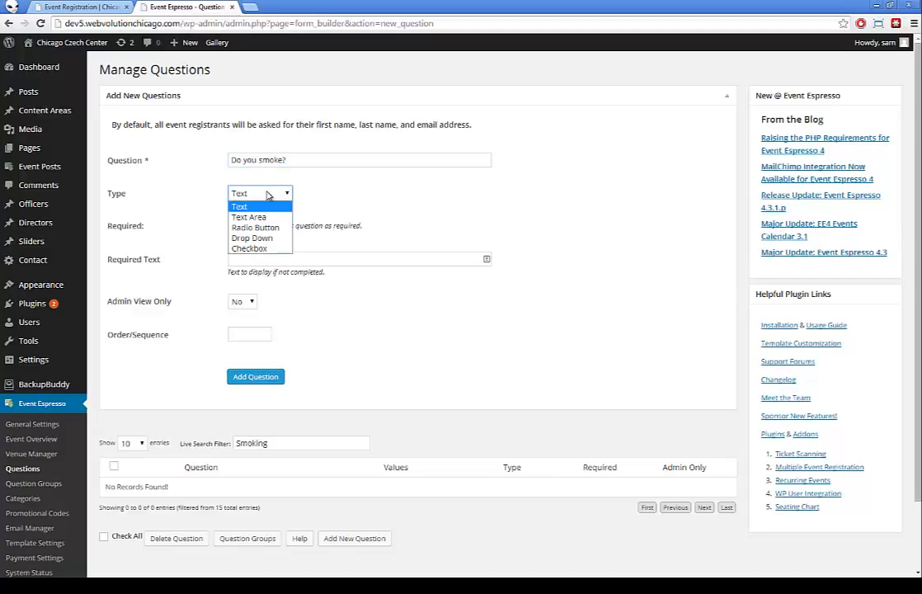
click(249, 217)
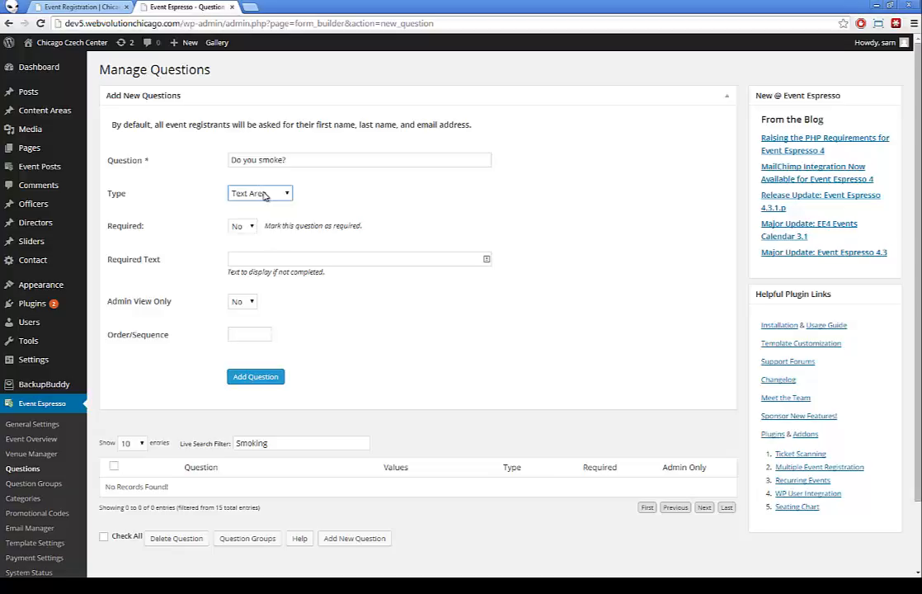
click(265, 195)
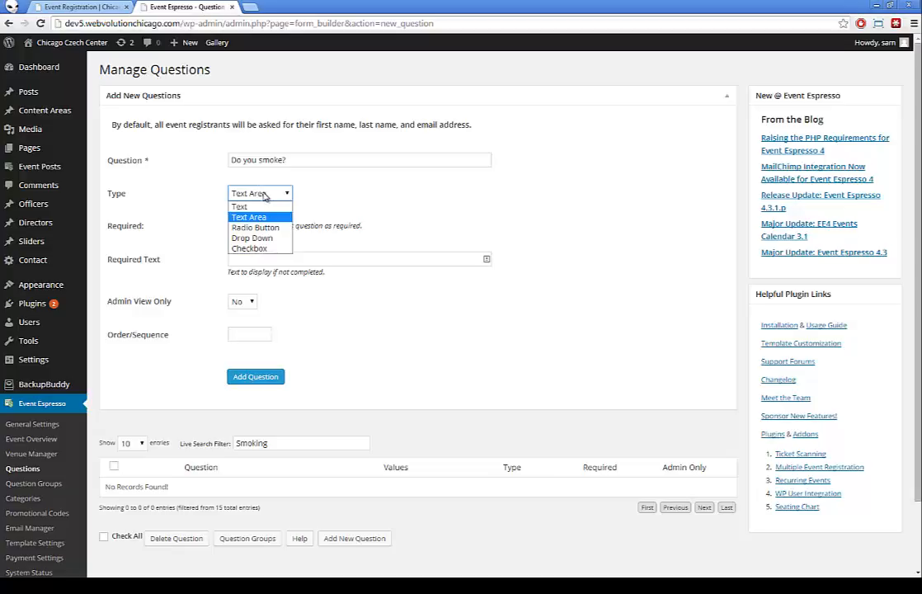
click(262, 238)
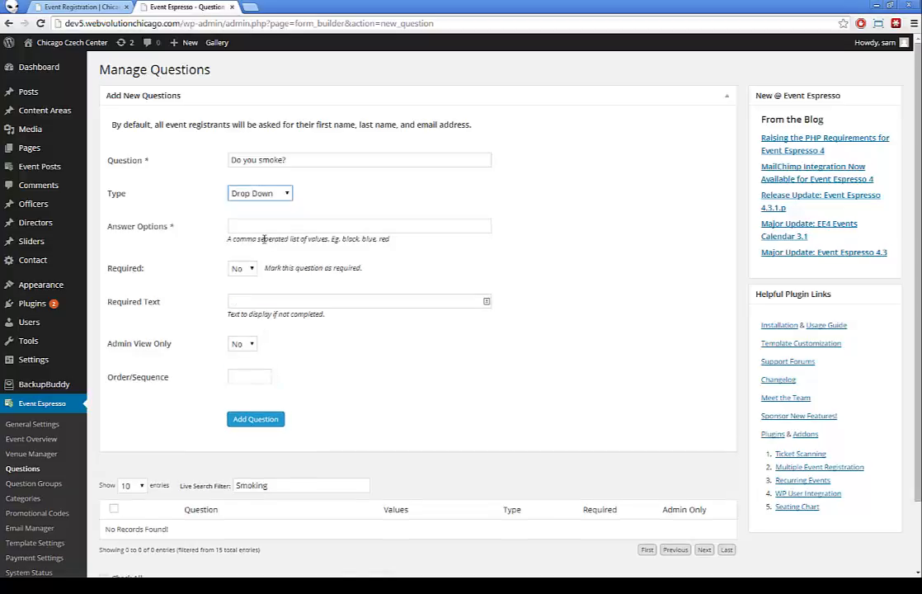
Give the smoking question the answer options "No, Yes", mark it as required and add it.
click(333, 226)
text(Yes)
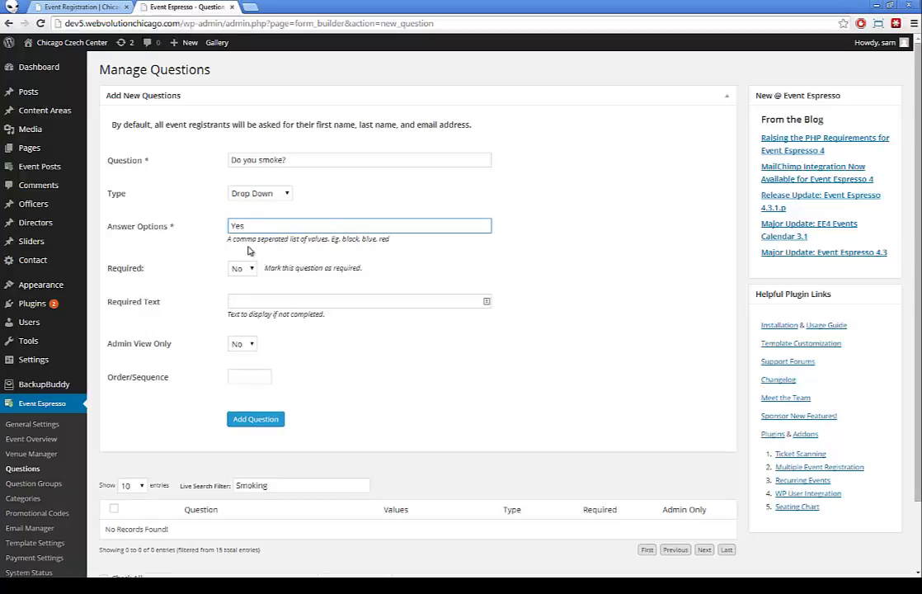
text(, No)
key(ctrl+a)
text(No, Yes)
click(243, 269)
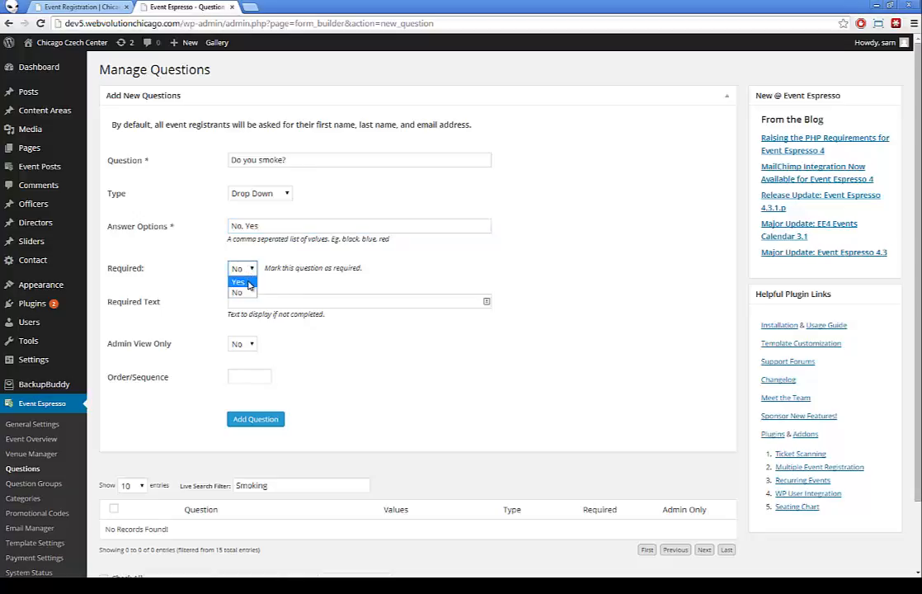
click(241, 280)
click(261, 419)
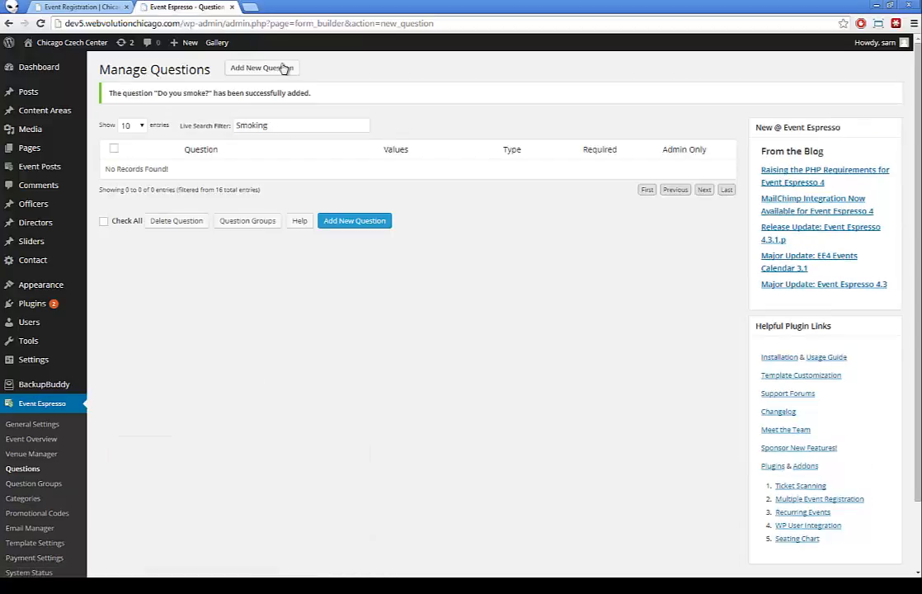
Add a new optional Text Area question named "Any other message".
click(268, 71)
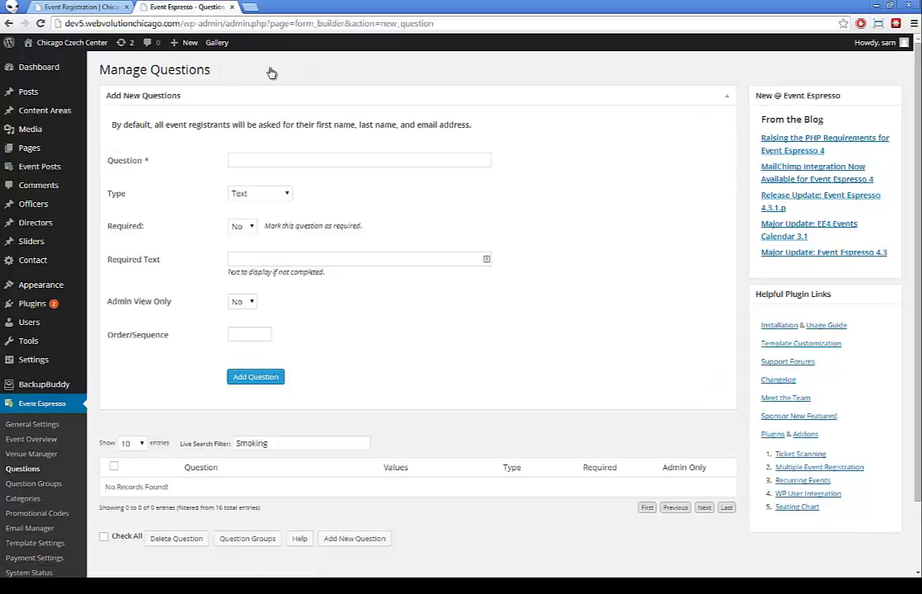
click(265, 158)
click(271, 193)
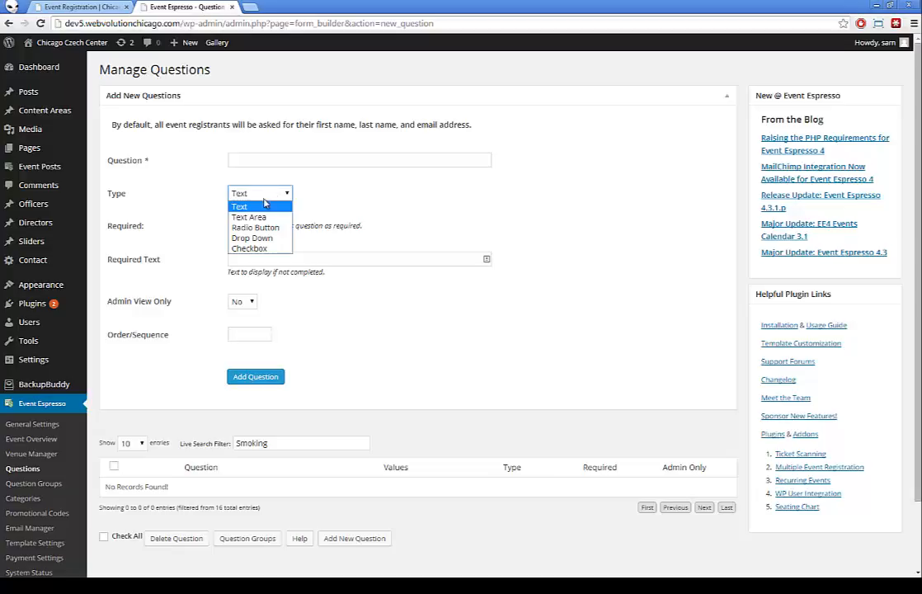
click(264, 205)
click(269, 194)
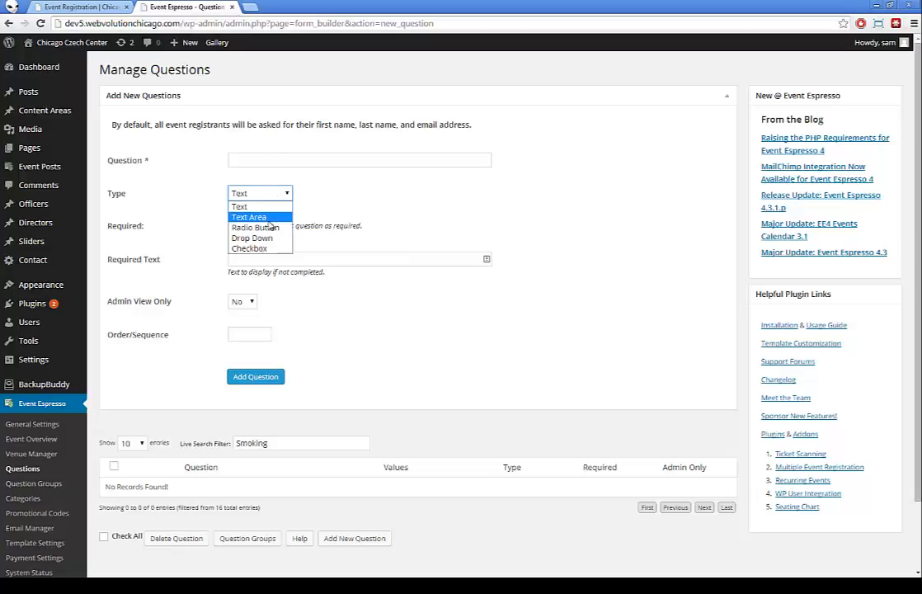
click(247, 216)
click(255, 162)
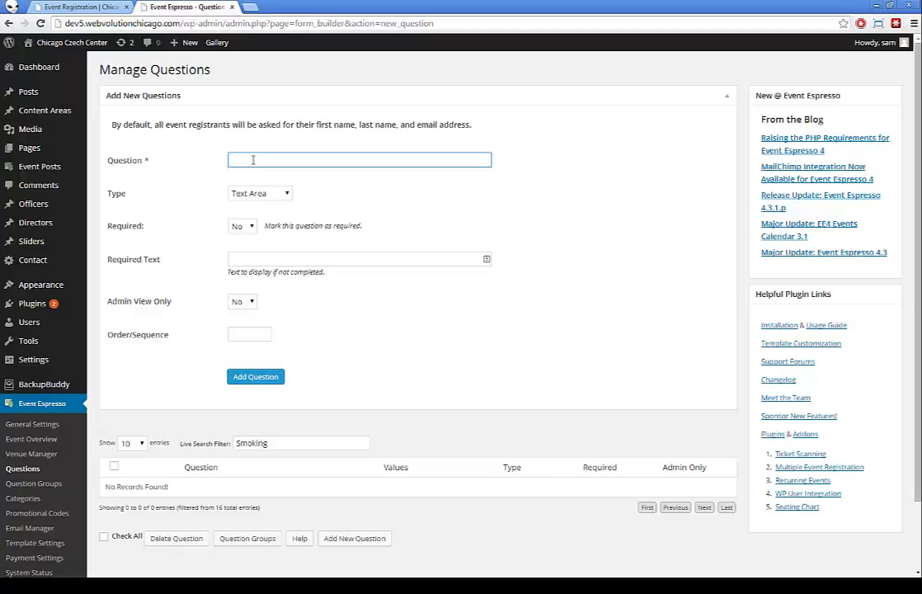
text(Any other message)
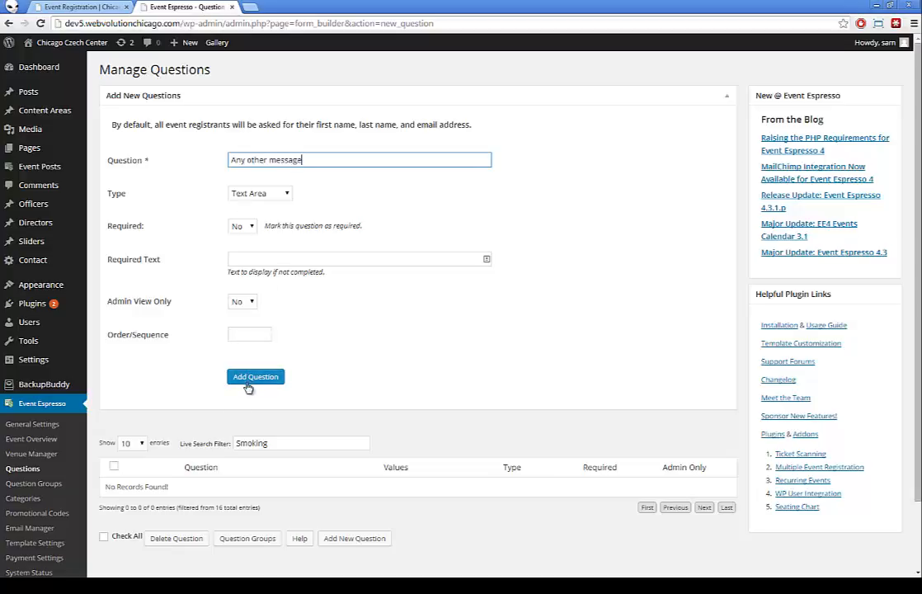
click(65, 285)
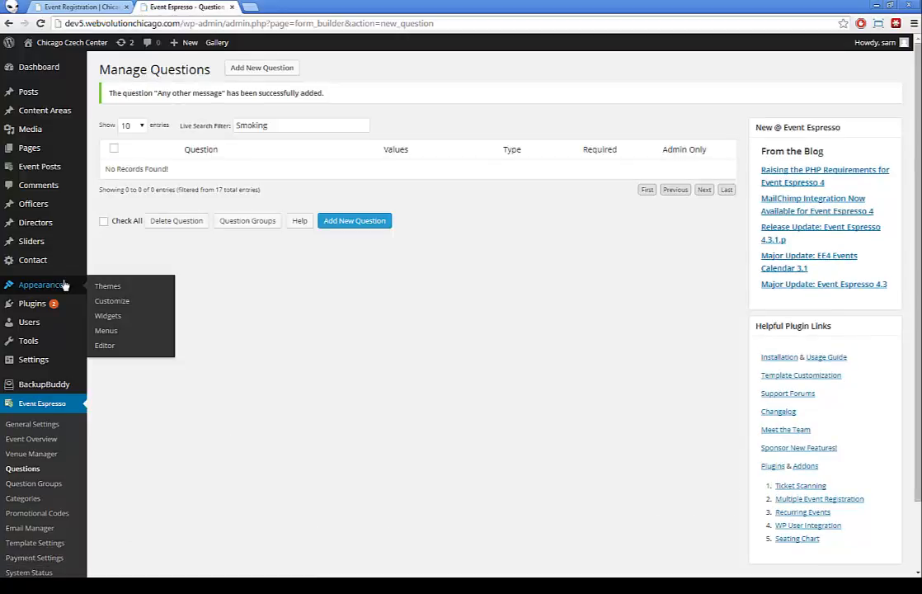
Add the Person 1 to Person 4 Name, "Do you smoke?" and "Any other message" questions to the Custom Event Questions group and update it.
click(43, 484)
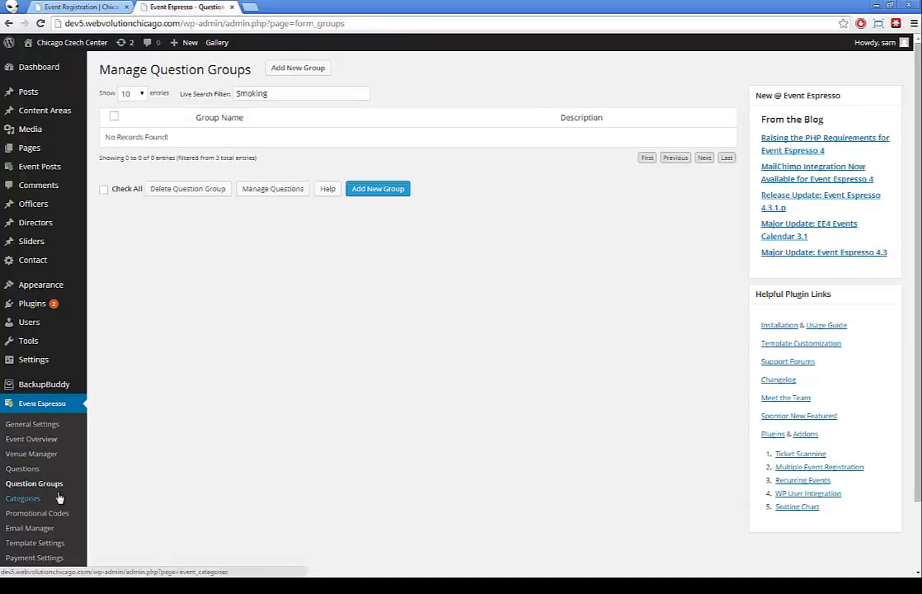
scroll(60, 499, down, 1)
scroll(62, 488, up, 1)
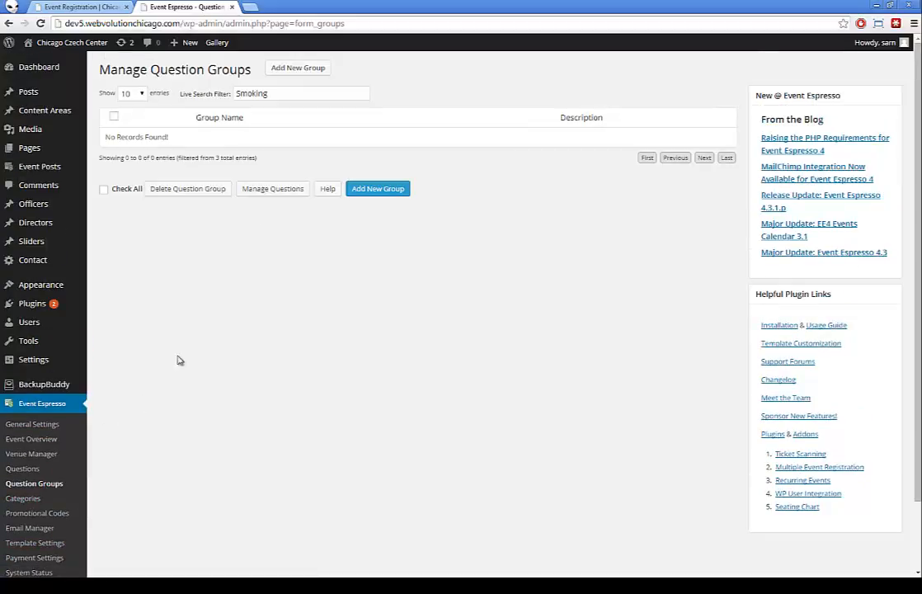
click(314, 70)
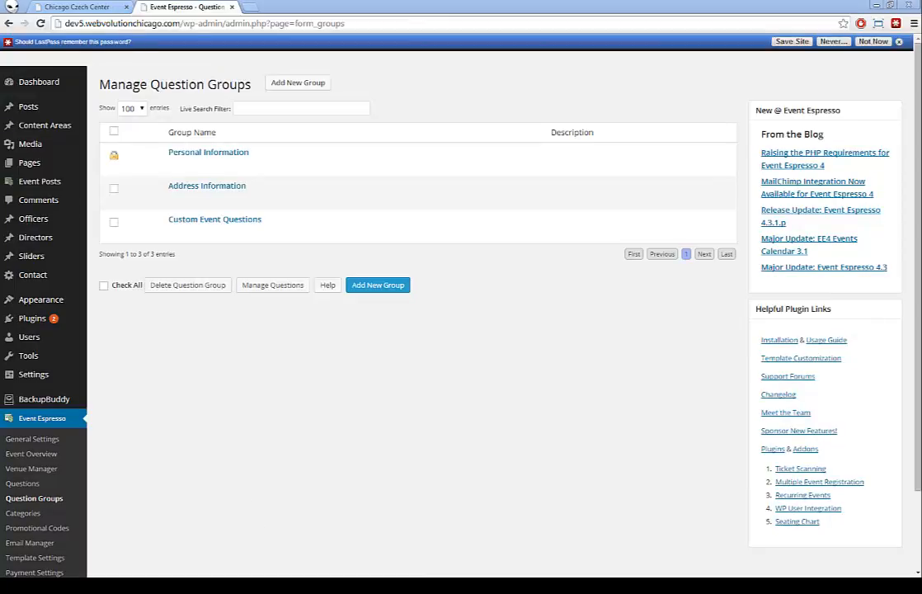
click(224, 221)
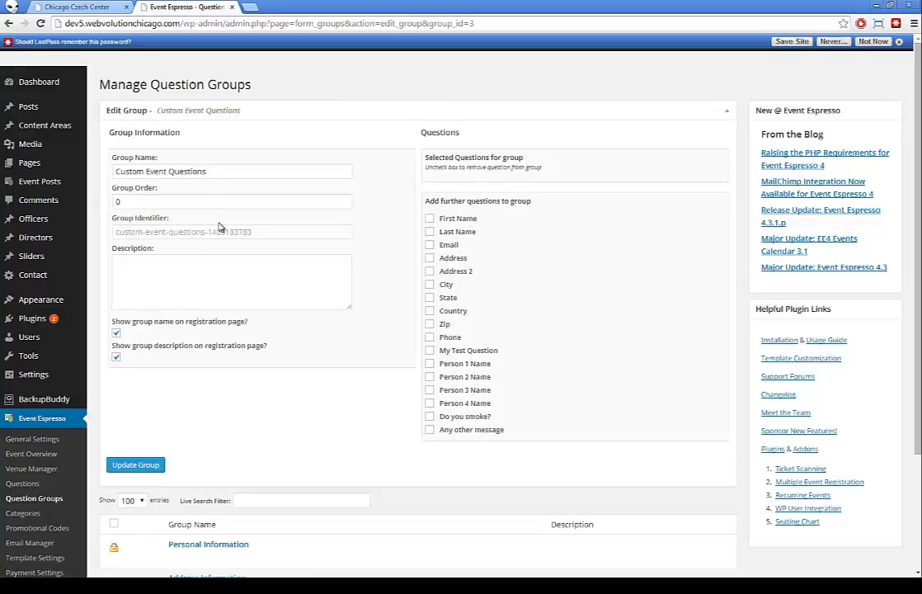
click(430, 364)
click(430, 377)
click(430, 390)
click(430, 404)
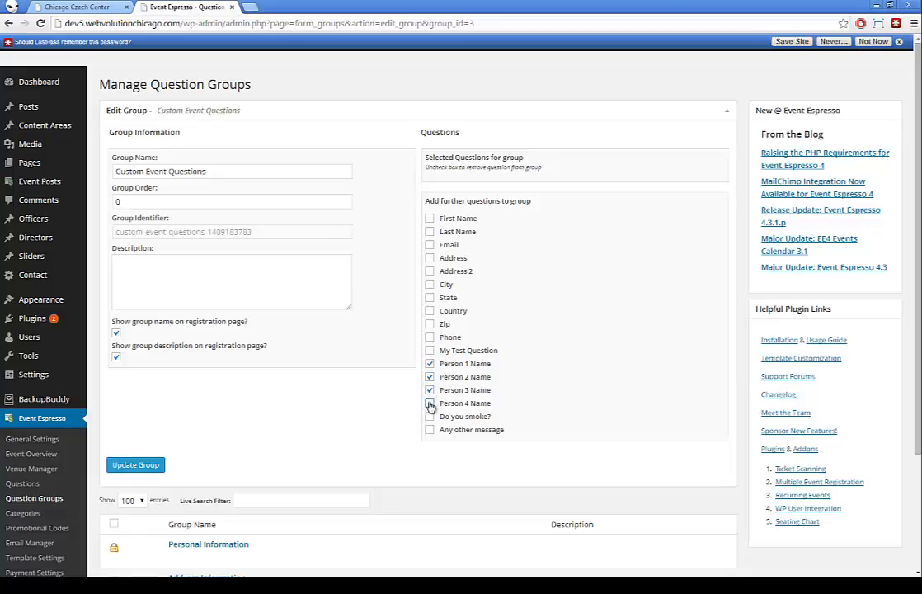
click(429, 416)
click(430, 430)
click(146, 469)
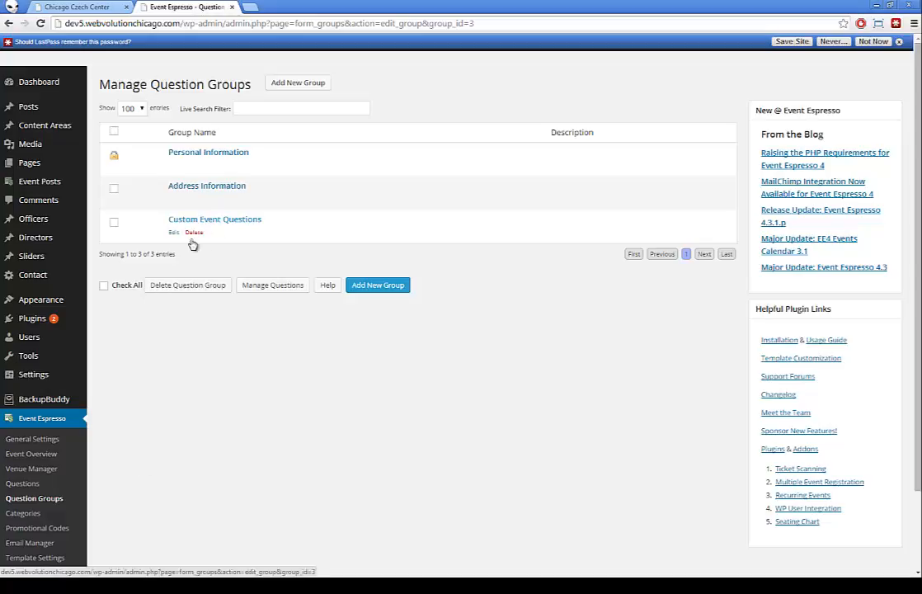
Enable the Custom Event Questions group for the primary attendee of My New Test Event and update the event.
click(43, 458)
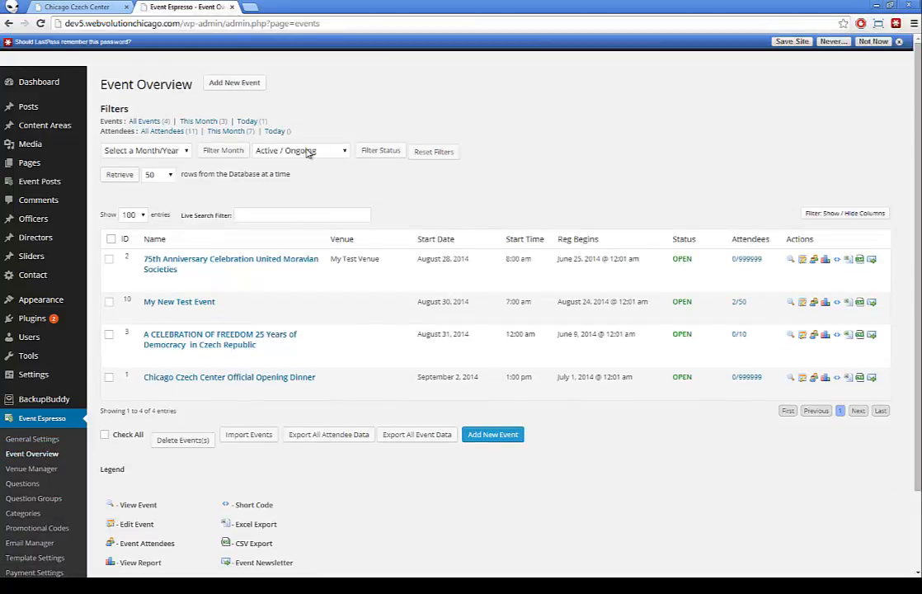
click(166, 309)
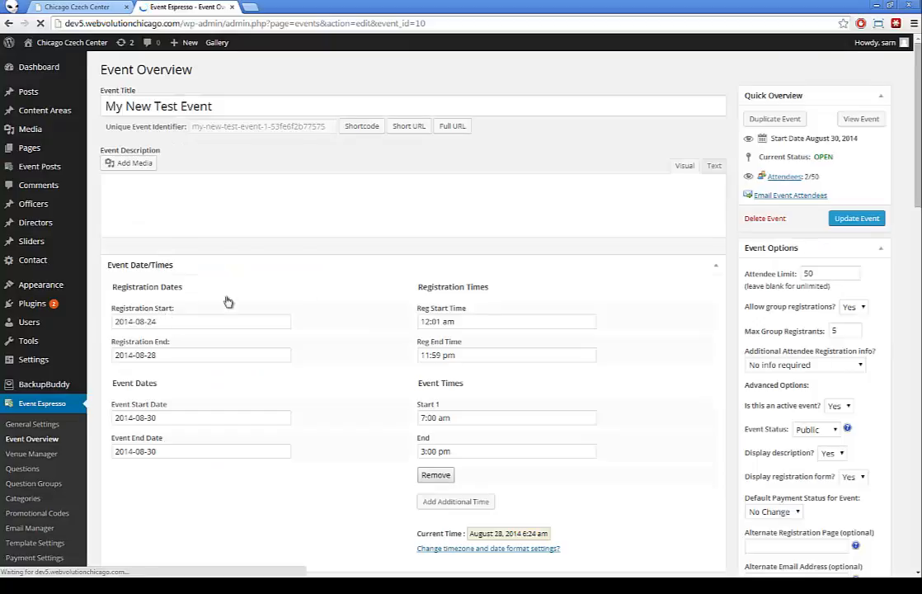
scroll(807, 345, down, 6)
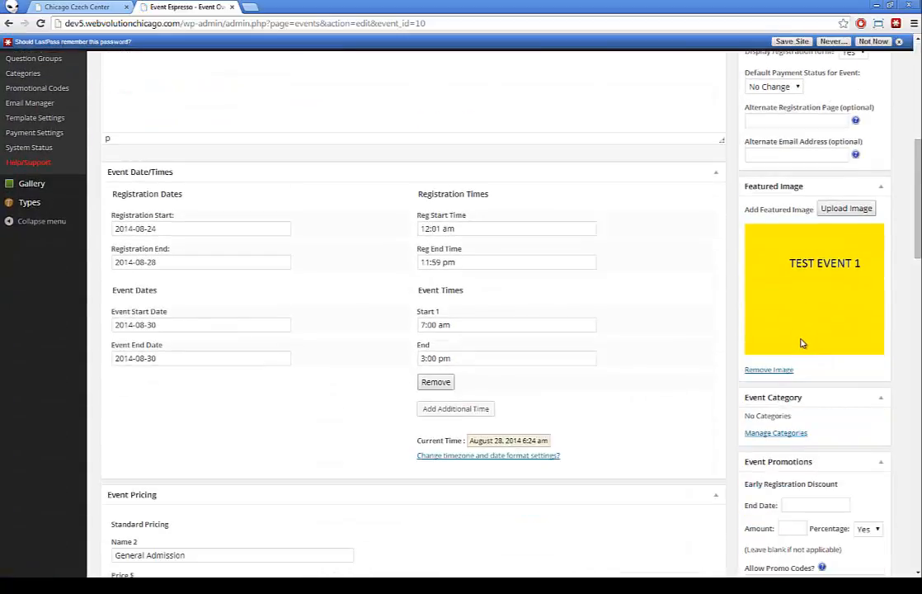
scroll(802, 344, up, 2)
scroll(802, 339, down, 5)
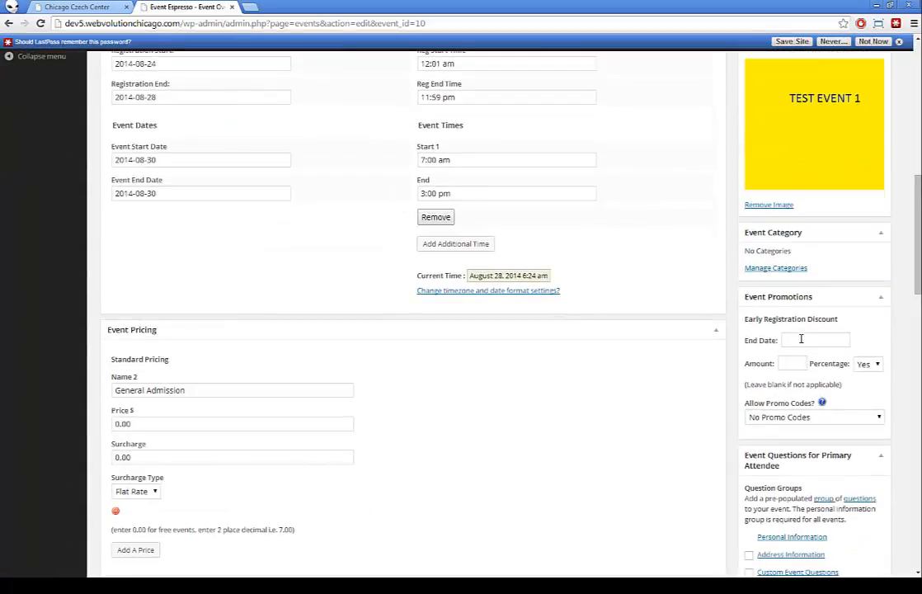
scroll(795, 341, down, 2)
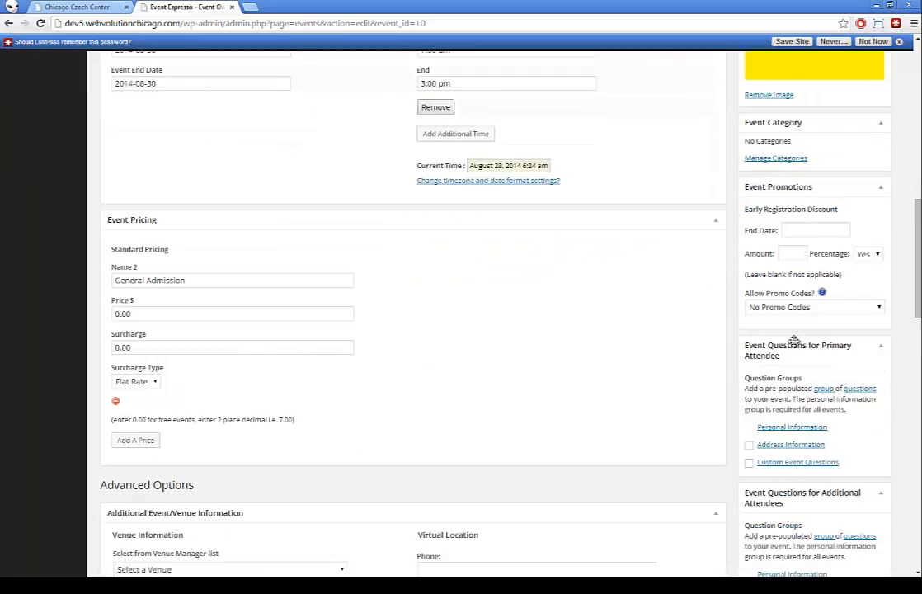
click(761, 463)
scroll(729, 377, down, 5)
scroll(730, 377, up, 12)
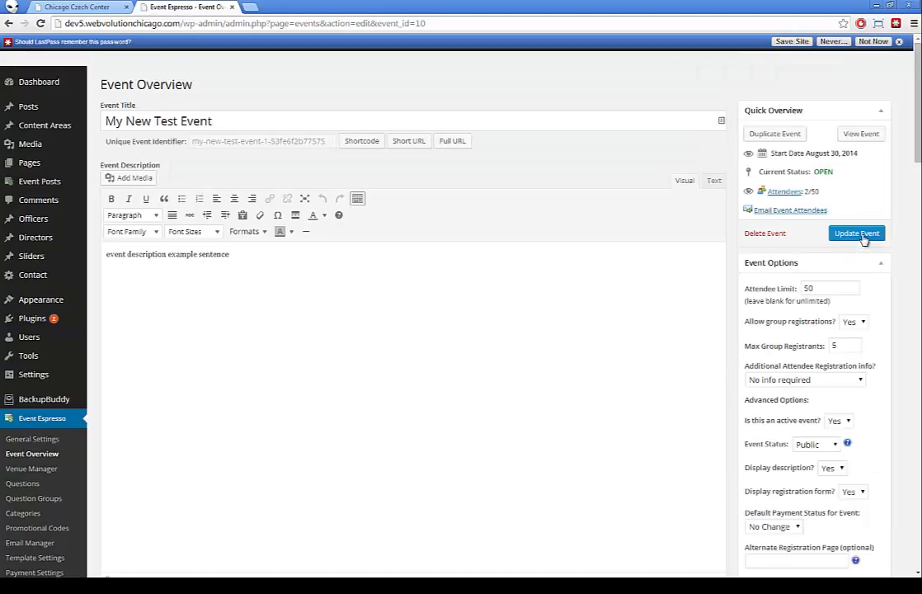
click(858, 236)
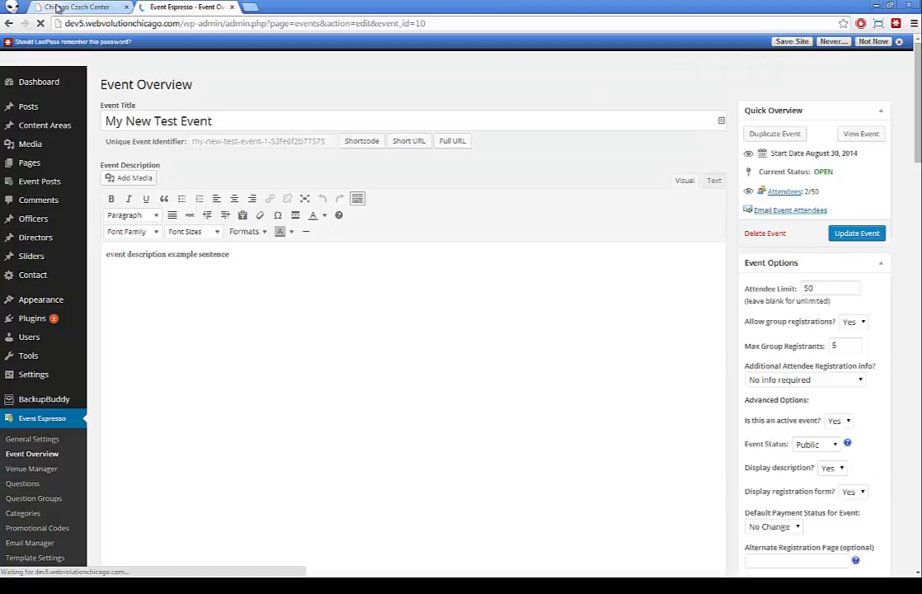
Open the TEST EVENT 1 registration page on the public site and examine its Custom Event Questions section.
click(58, 8)
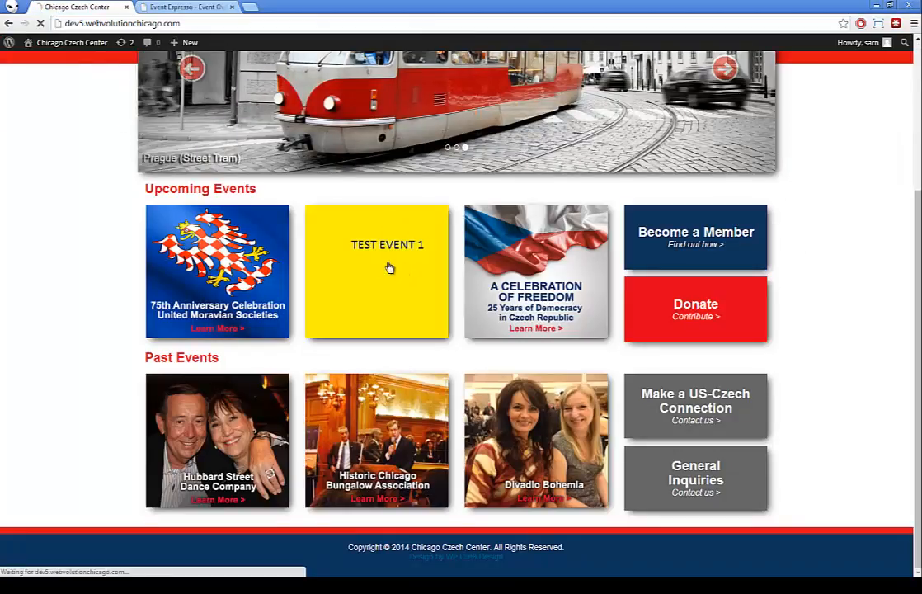
click(364, 250)
scroll(365, 251, down, 5)
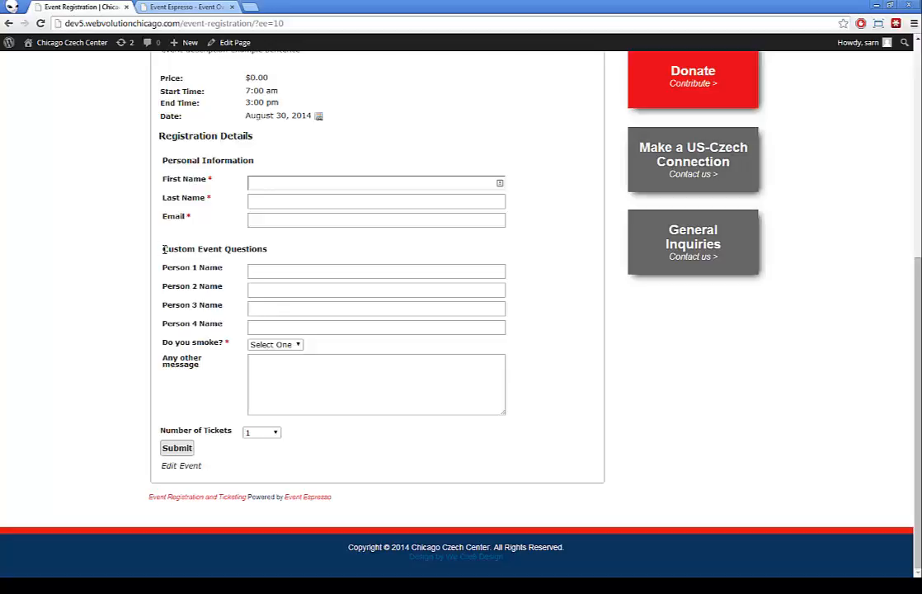
drag(163, 248, 272, 248)
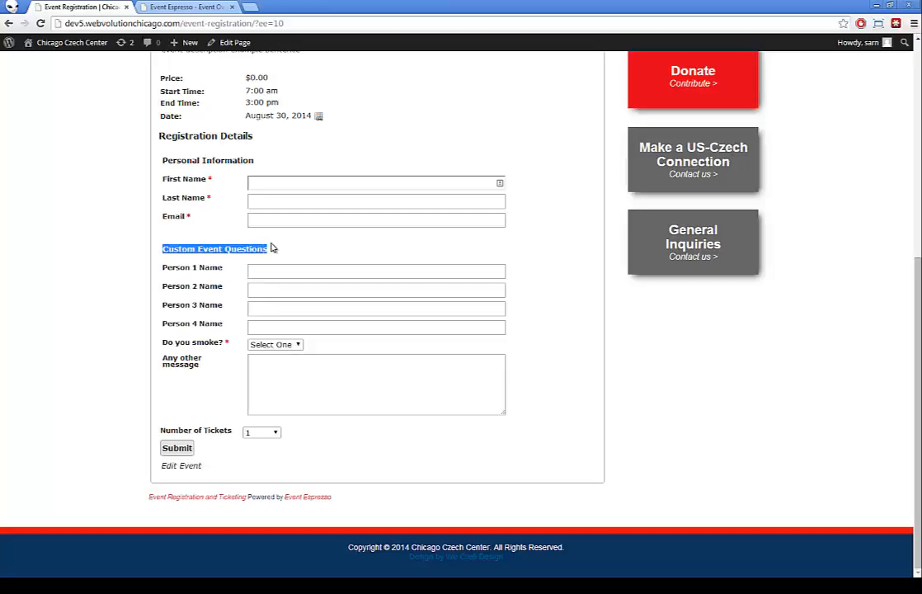